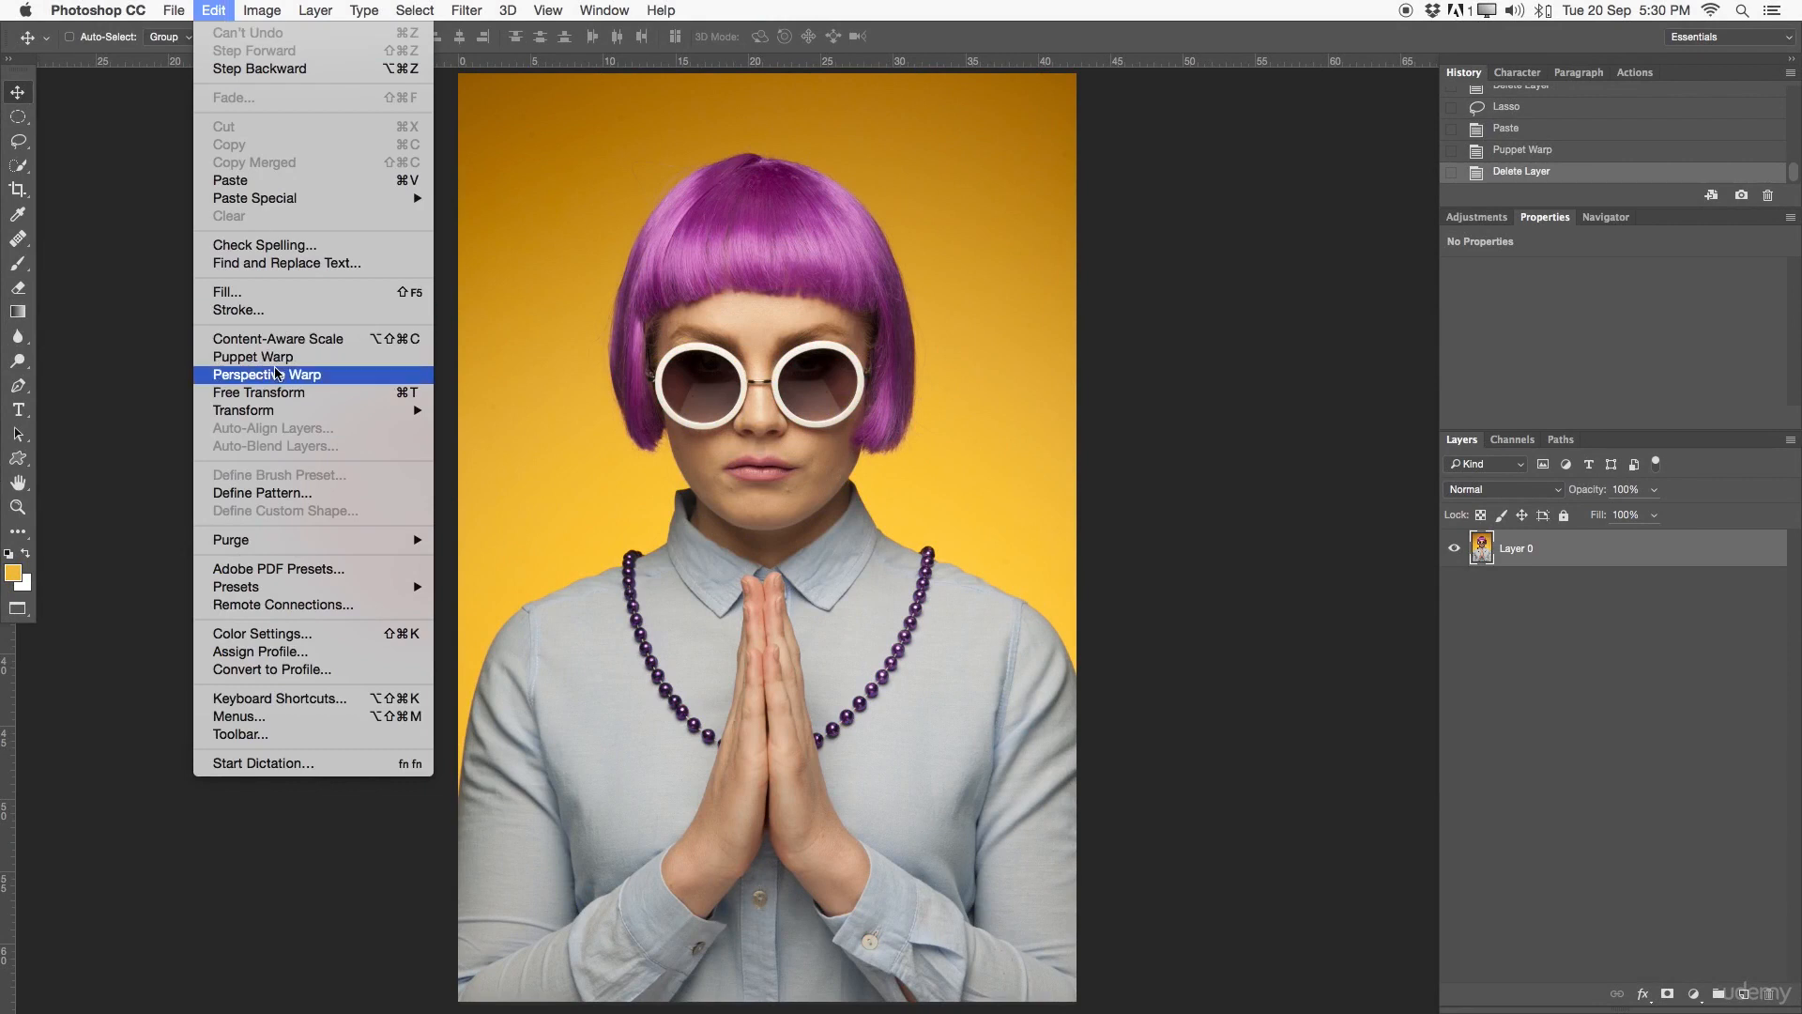
- Locate the Puppet Warp command through the help search
mouse_move(279, 419)
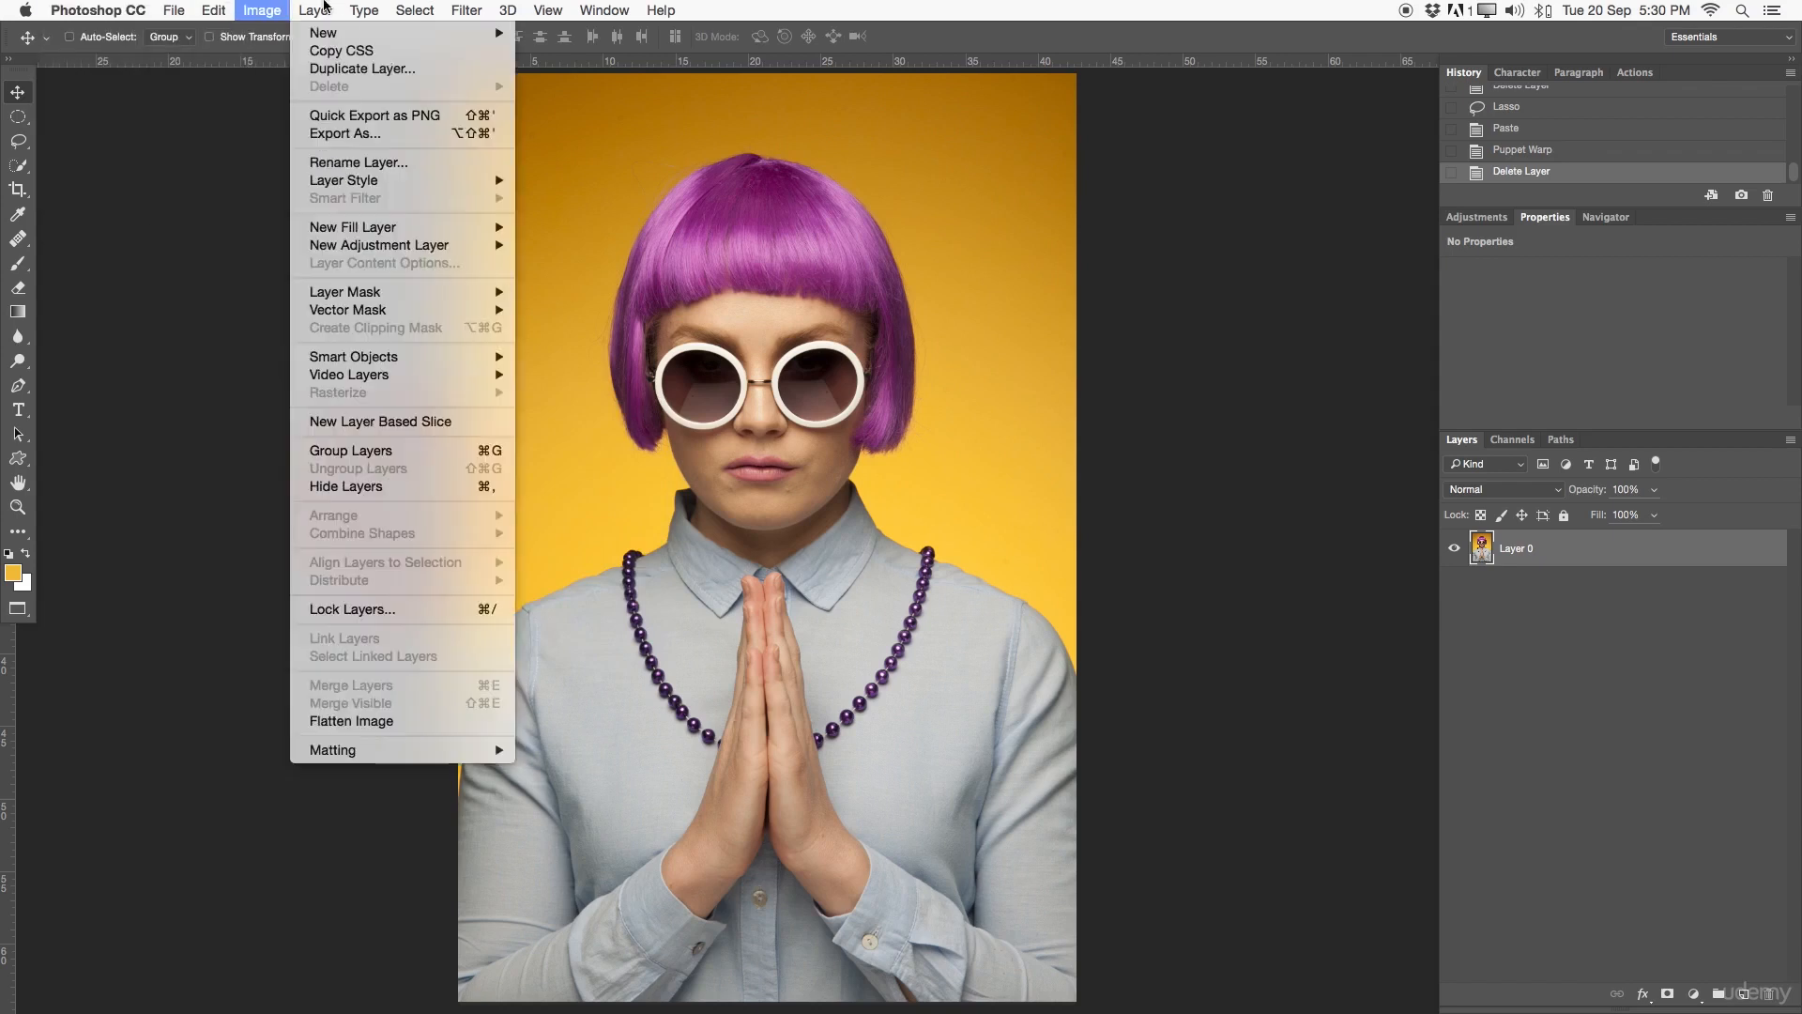
mouse_move(654, 7)
drag(823, 35, 769, 37)
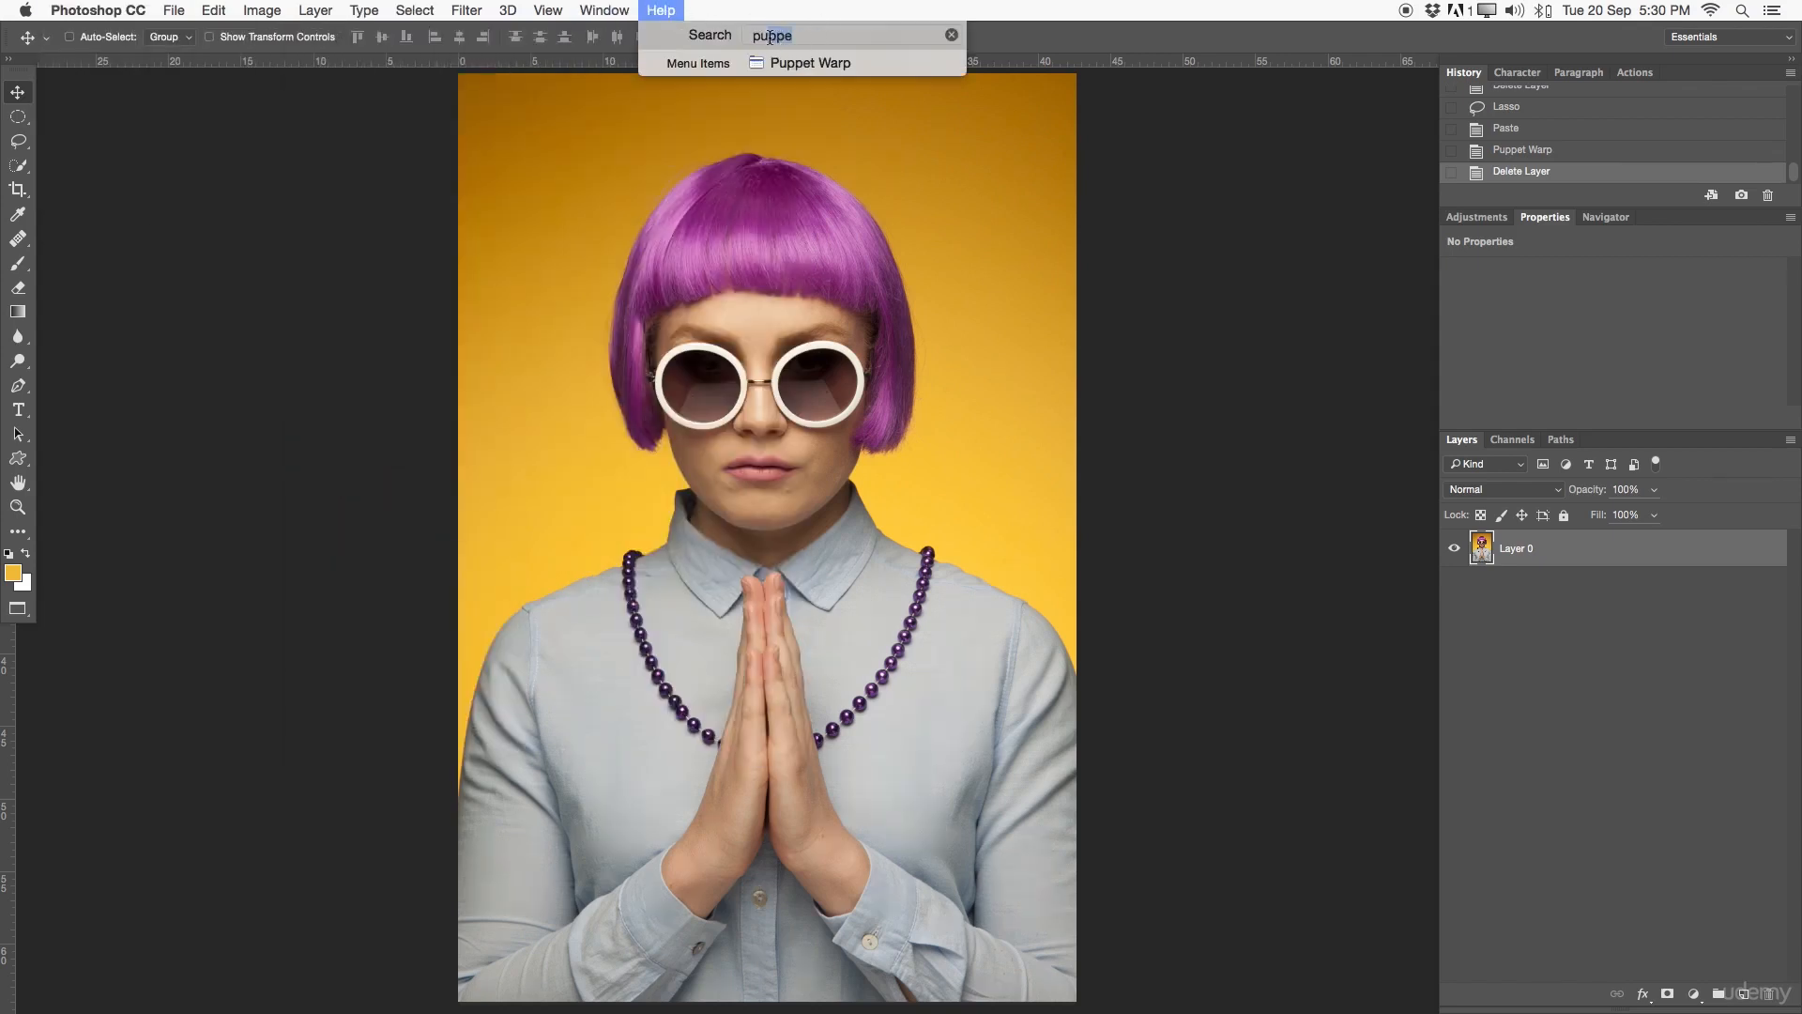
click(808, 31)
mouse_move(823, 70)
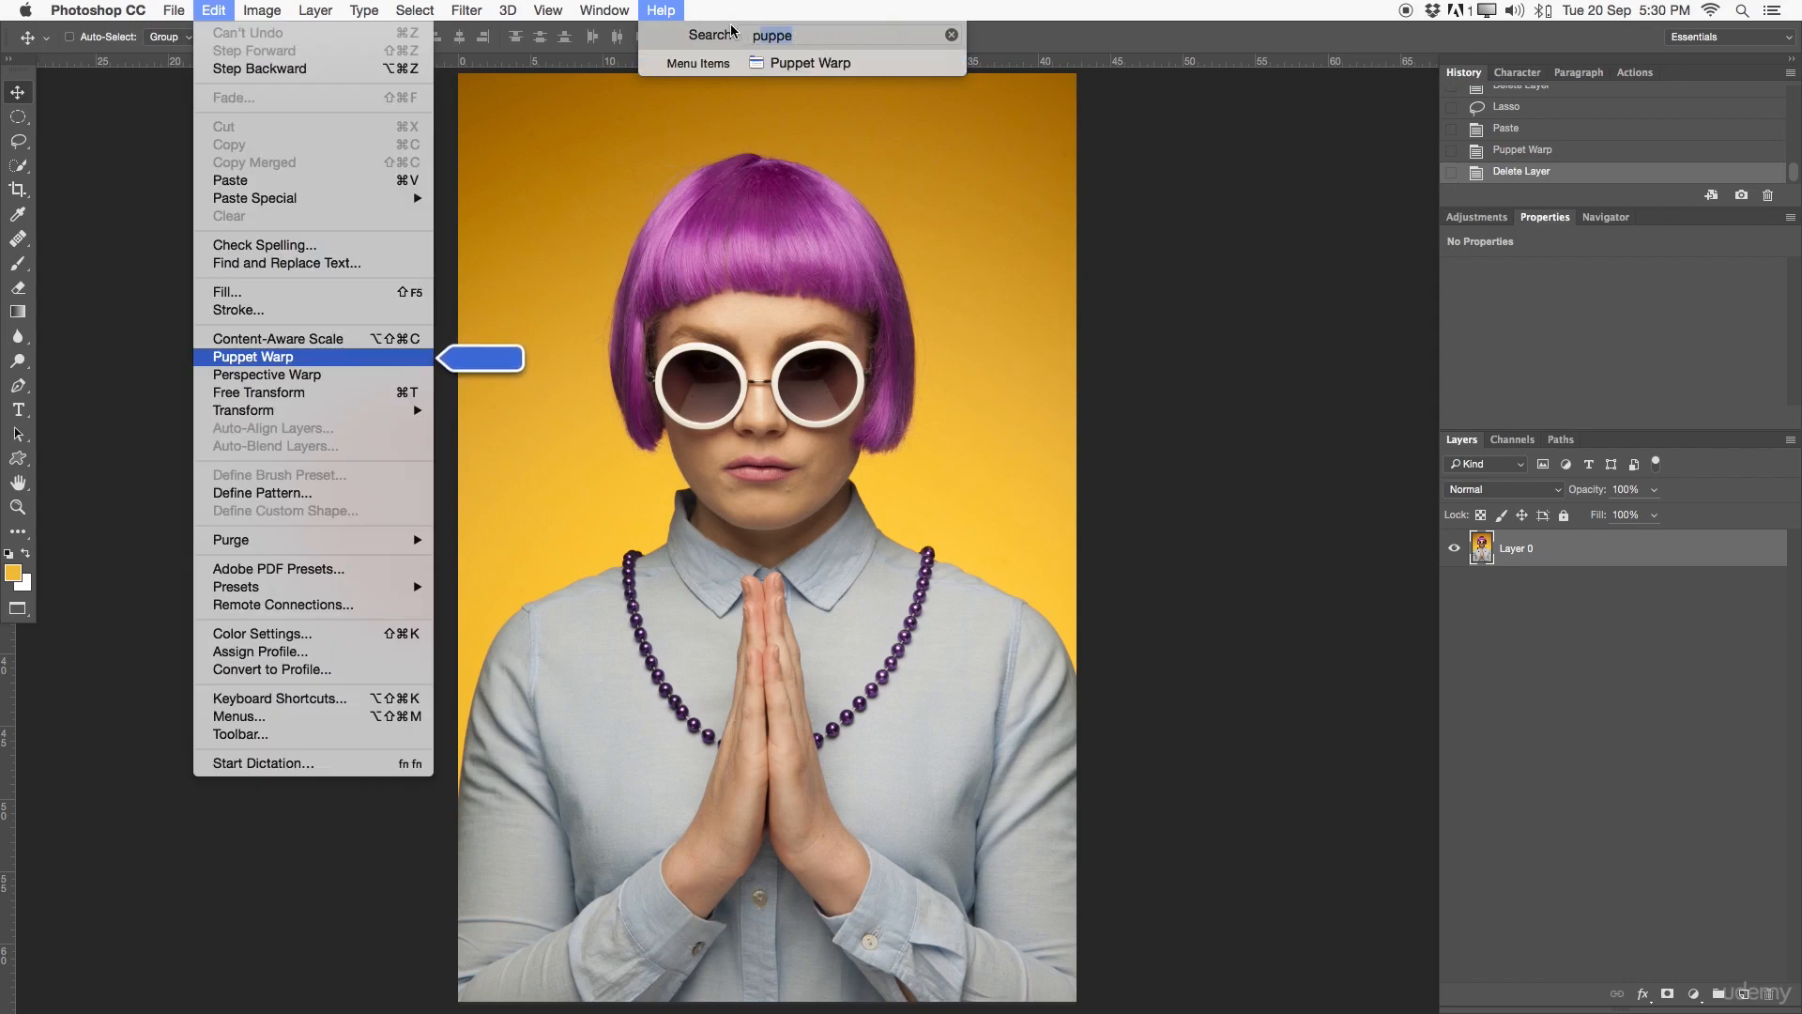
- Search the help for "paste" and examine where the matching paste commands are located
key(BackSpace)
key(BackSpace)
key(BackSpace)
key(BackSpace)
text(aste)
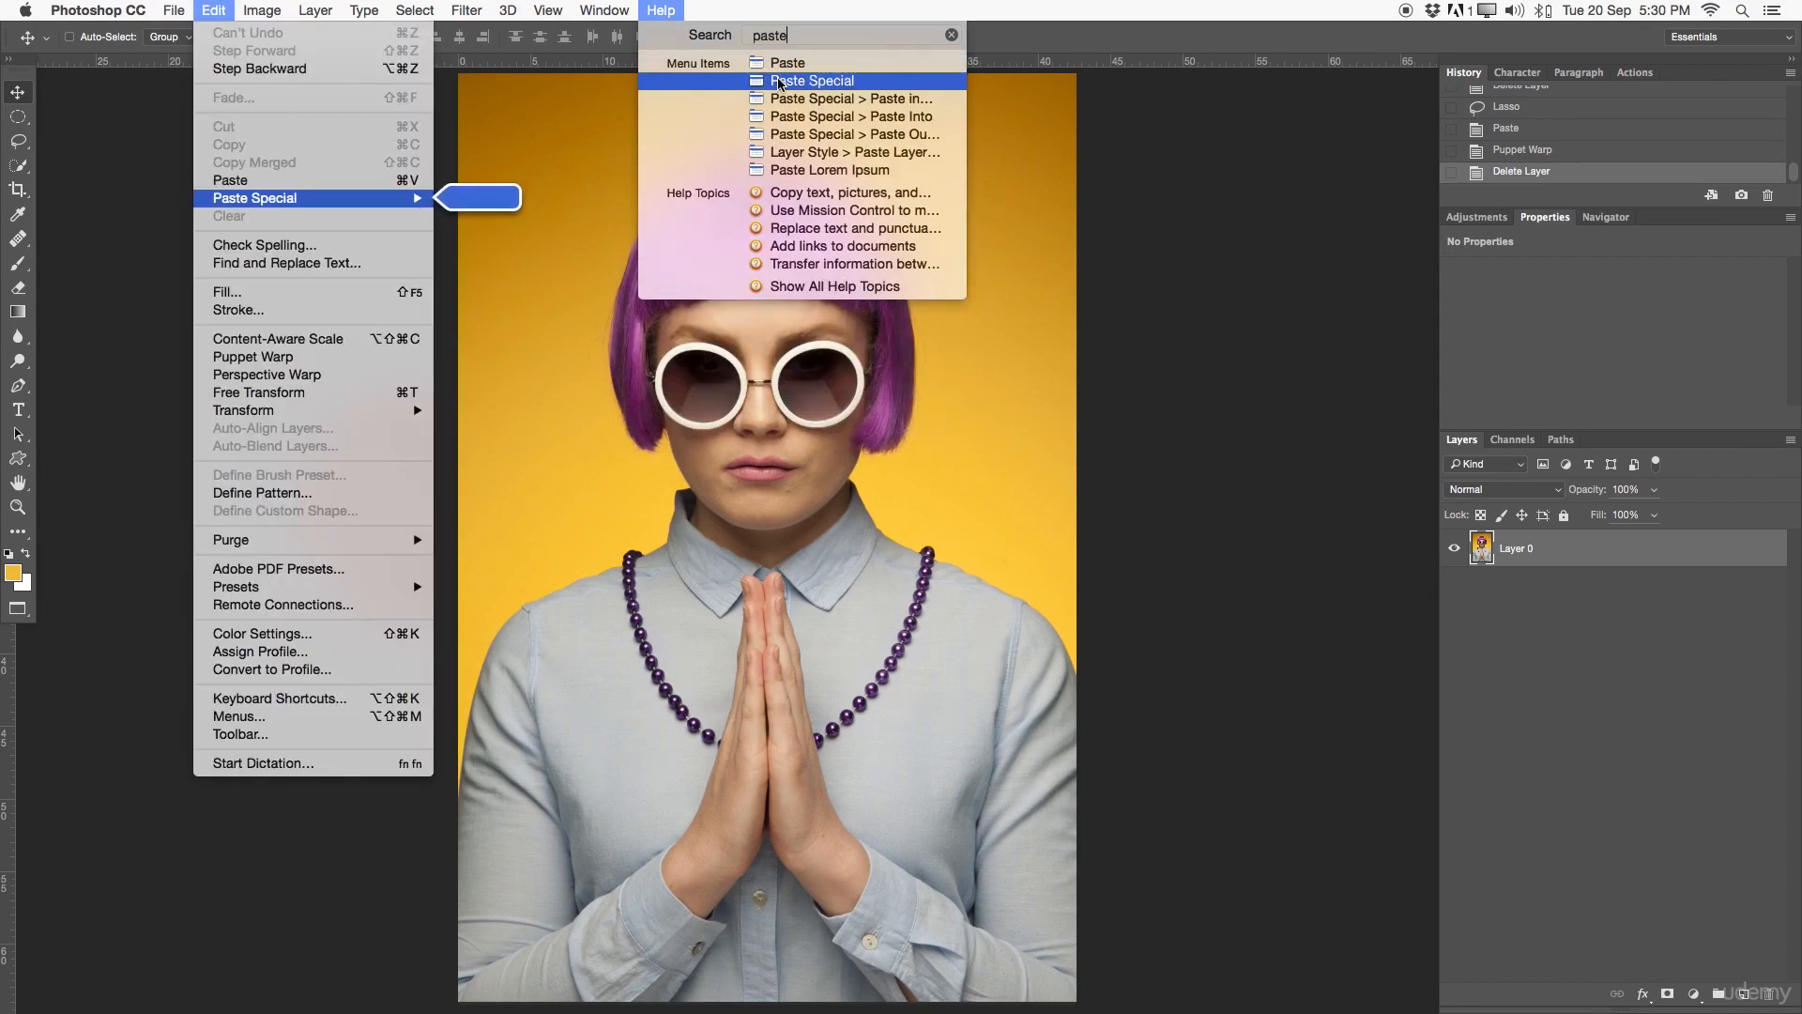
mouse_move(801, 103)
mouse_move(804, 137)
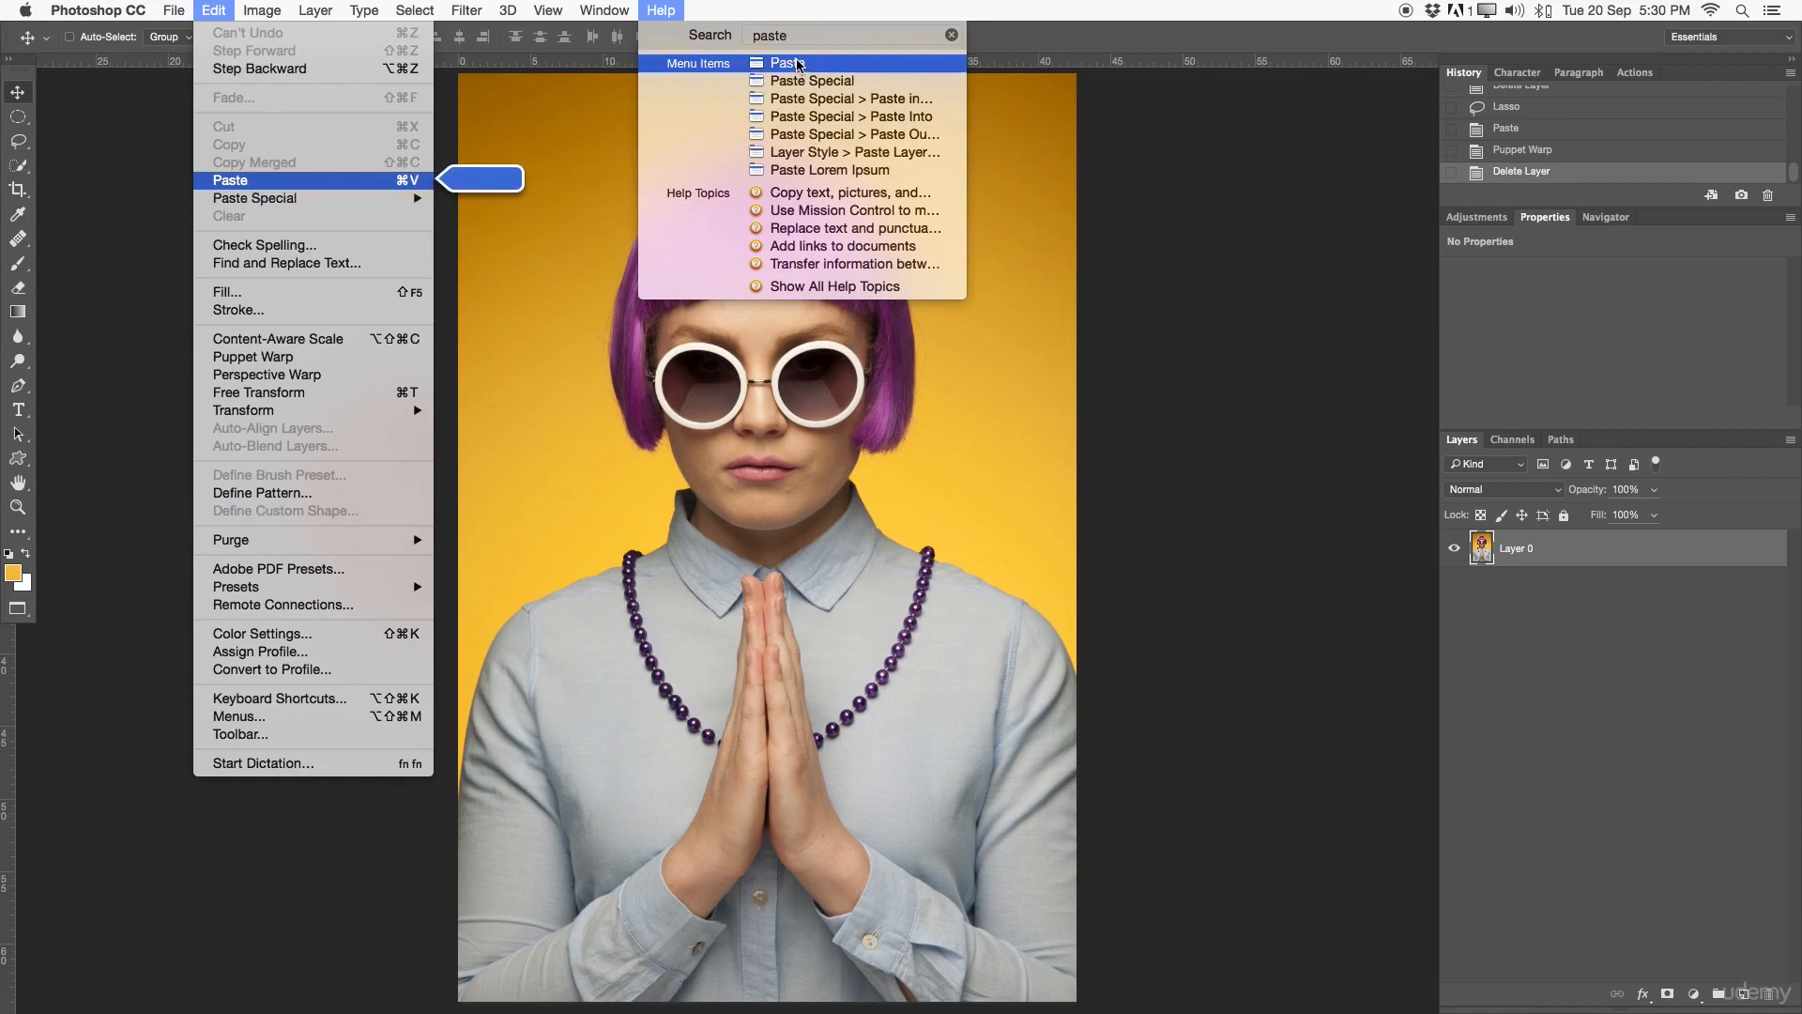
- Search the help for "filter" to look through the matching commands, and close the search
drag(798, 36, 737, 36)
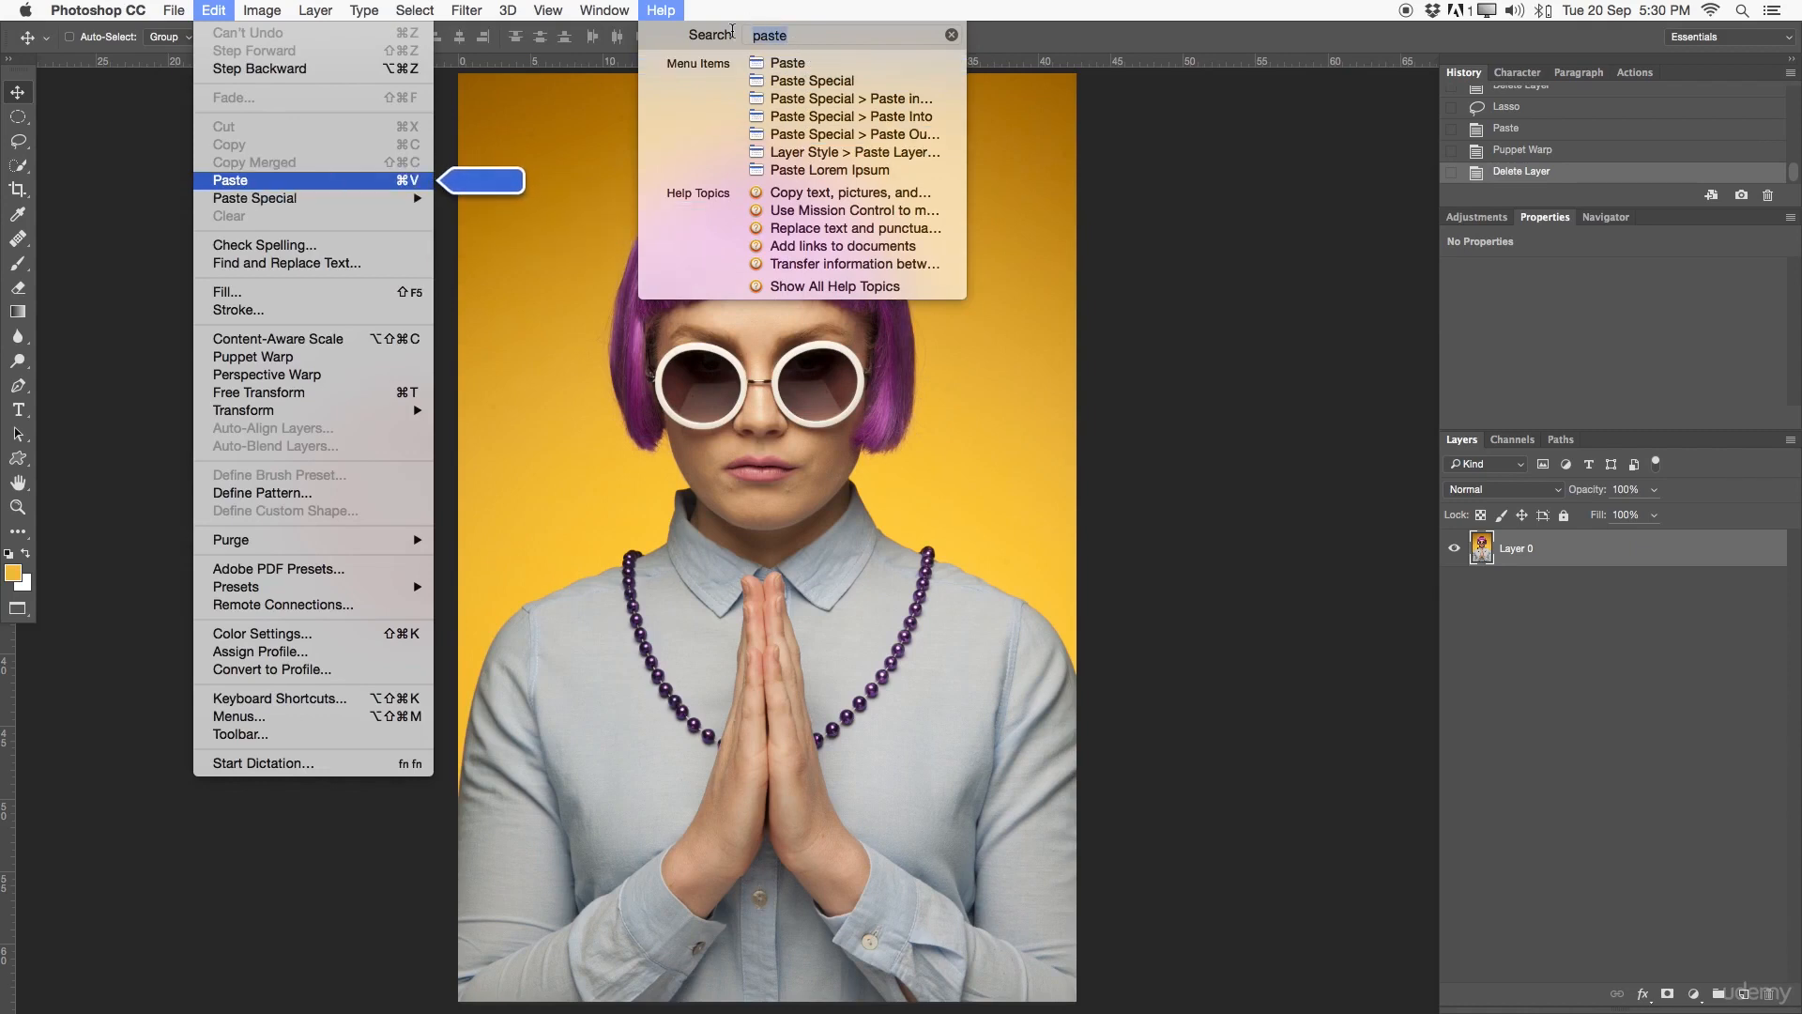
text(filter)
mouse_move(838, 84)
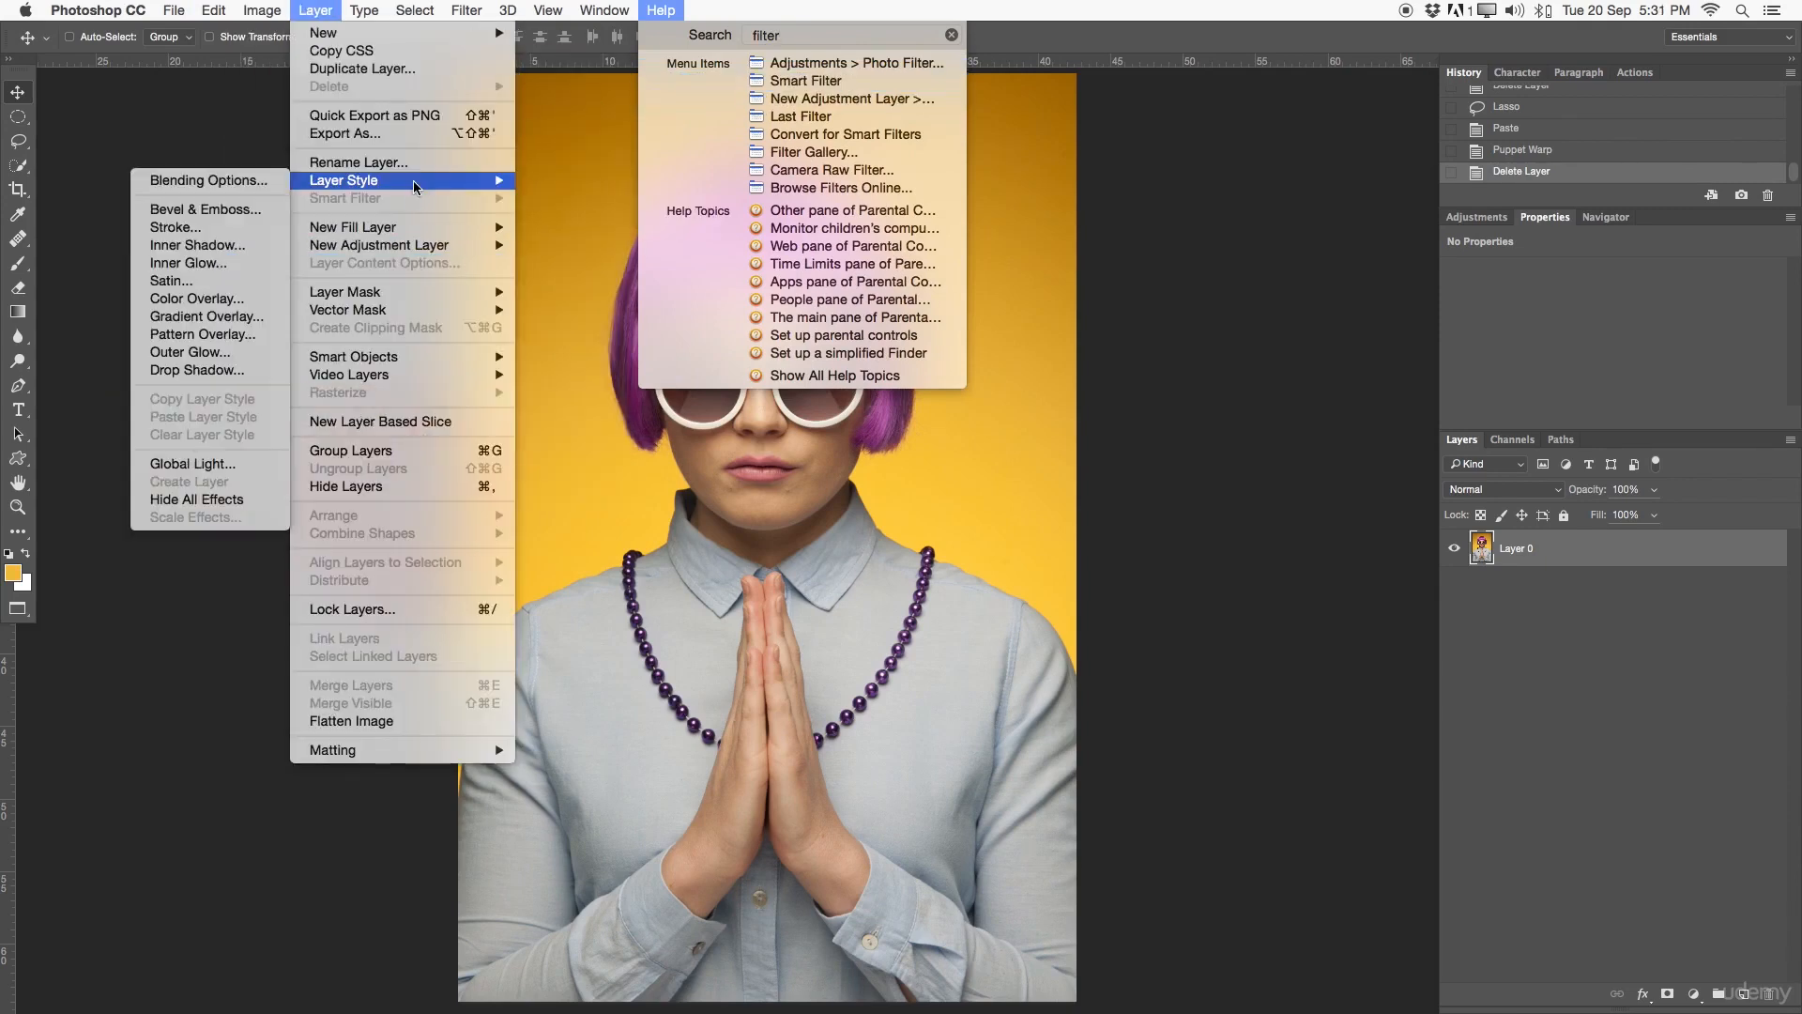
click(861, 4)
- Try flipping the portrait layer horizontally, and undo the flip
click(325, 8)
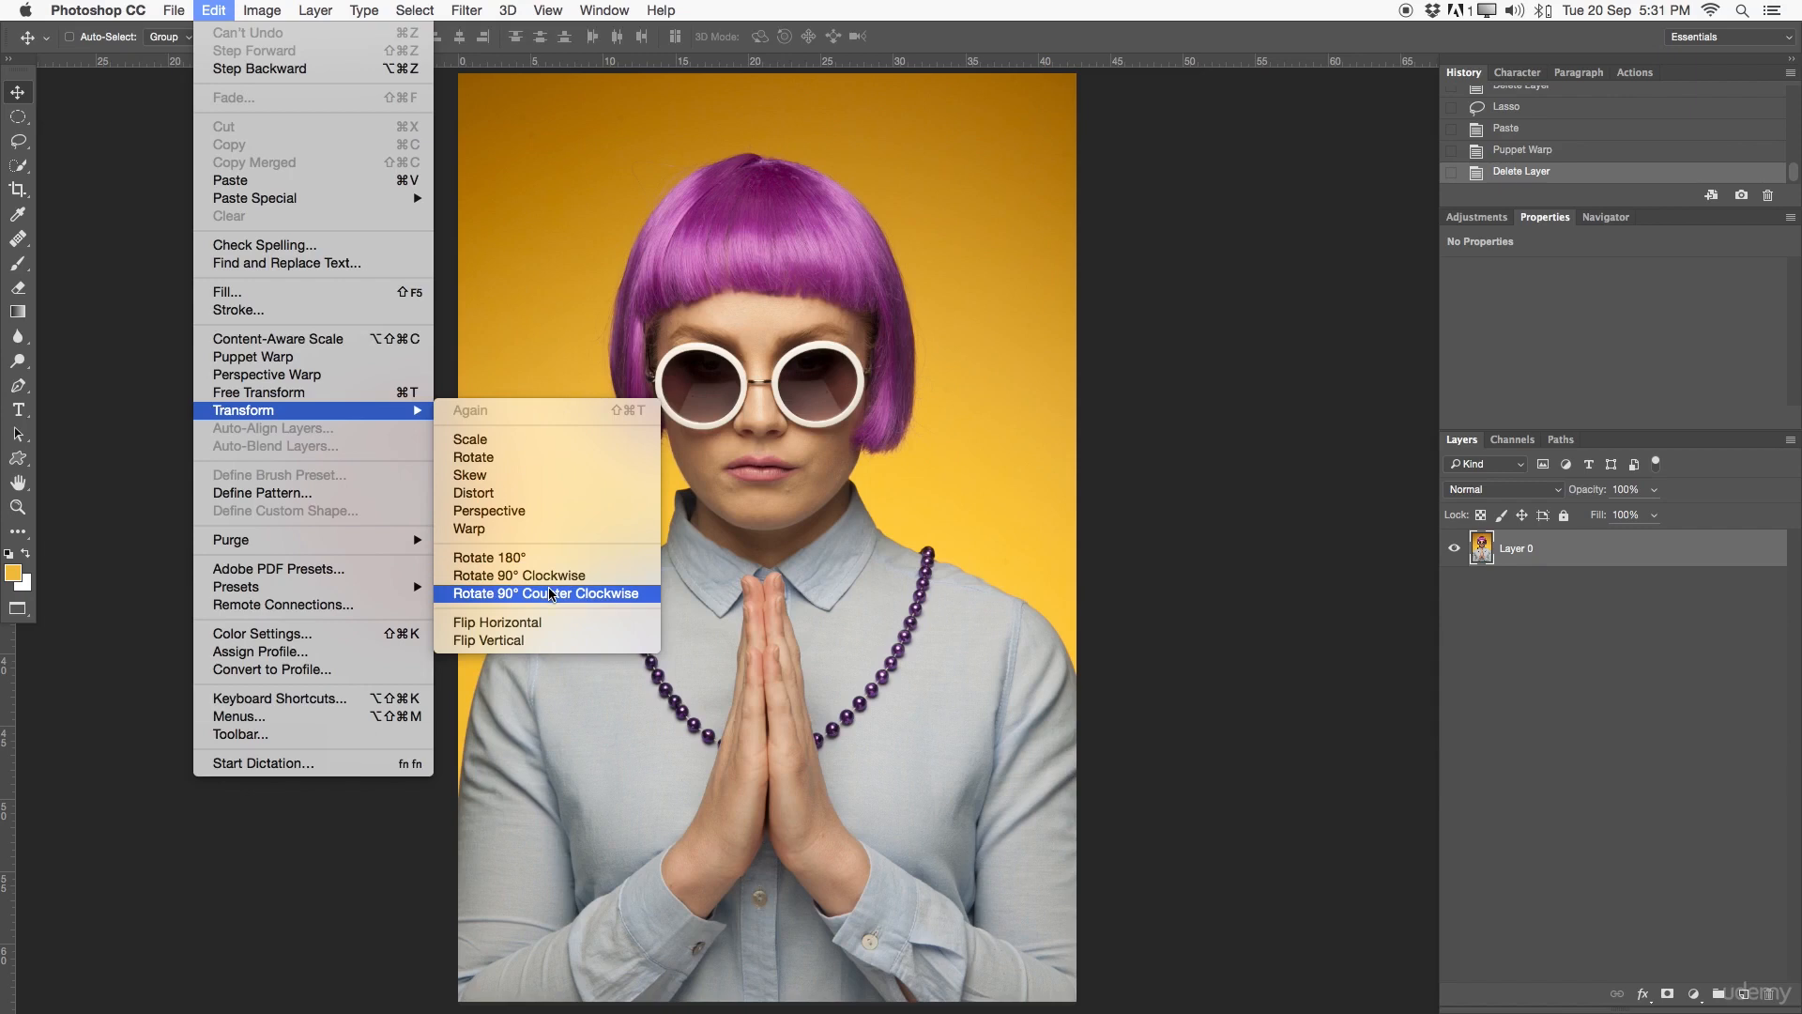
click(515, 628)
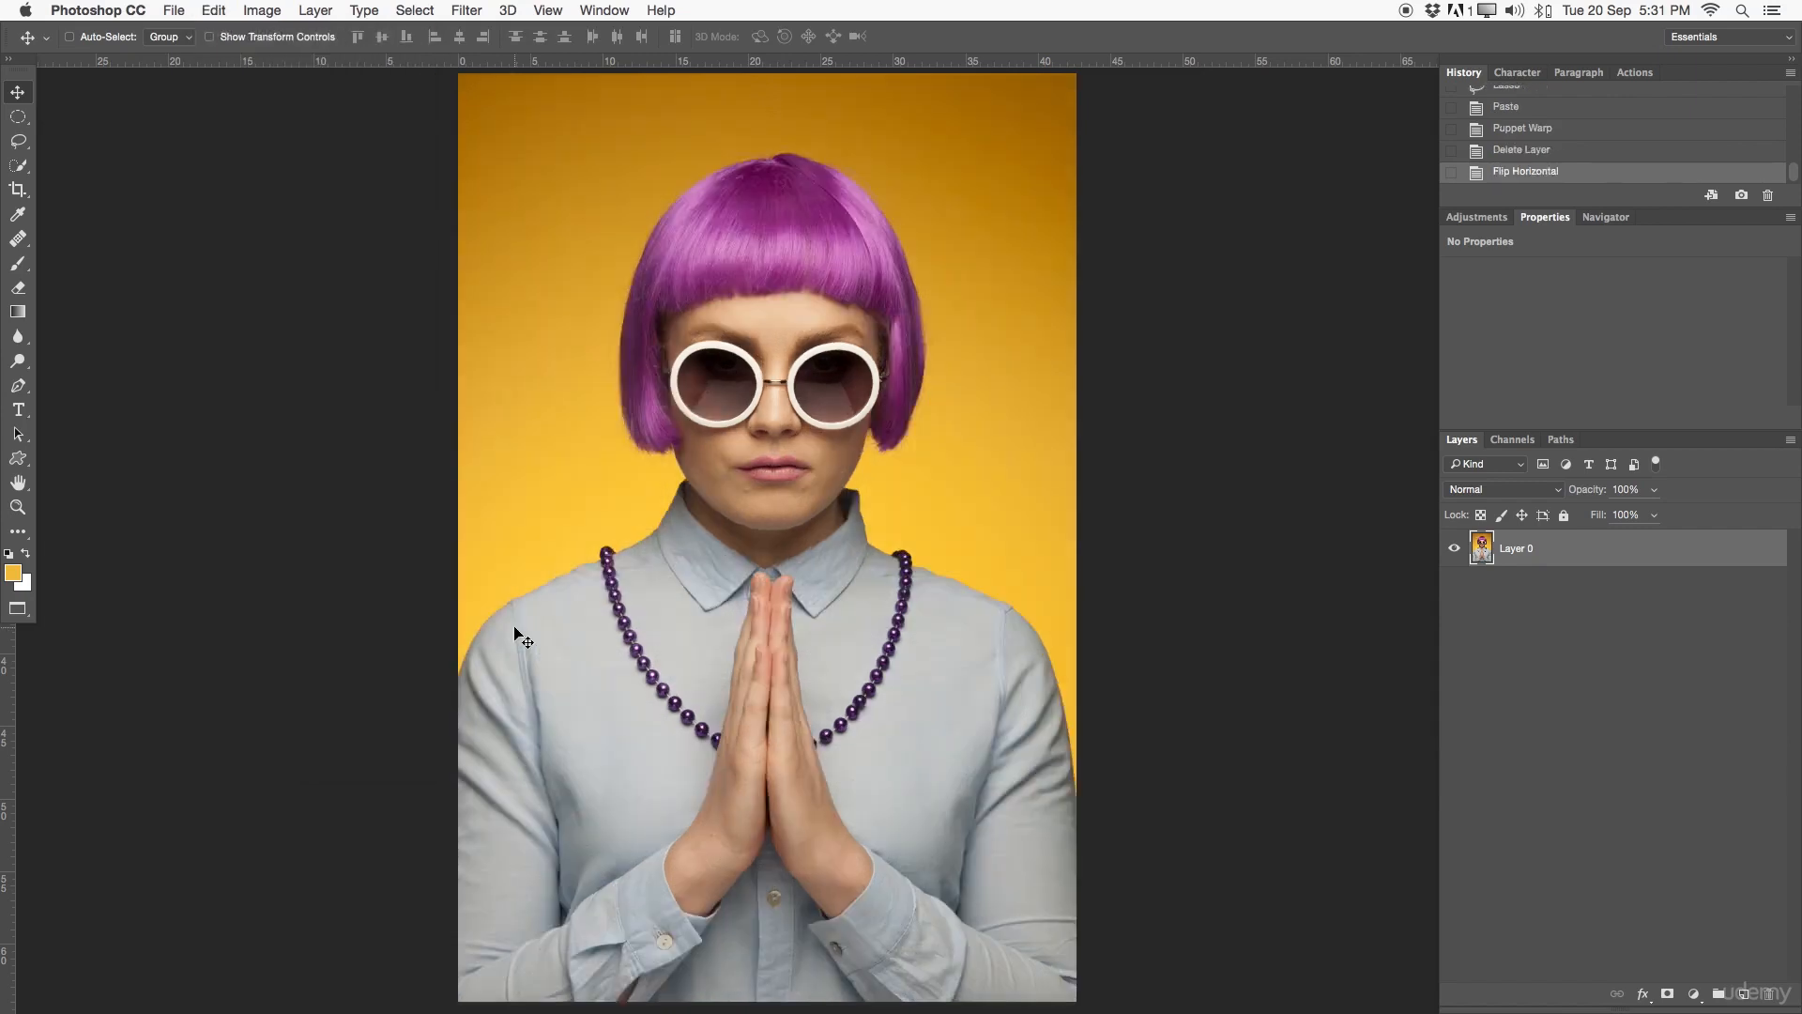
key(super)
key(super+z)
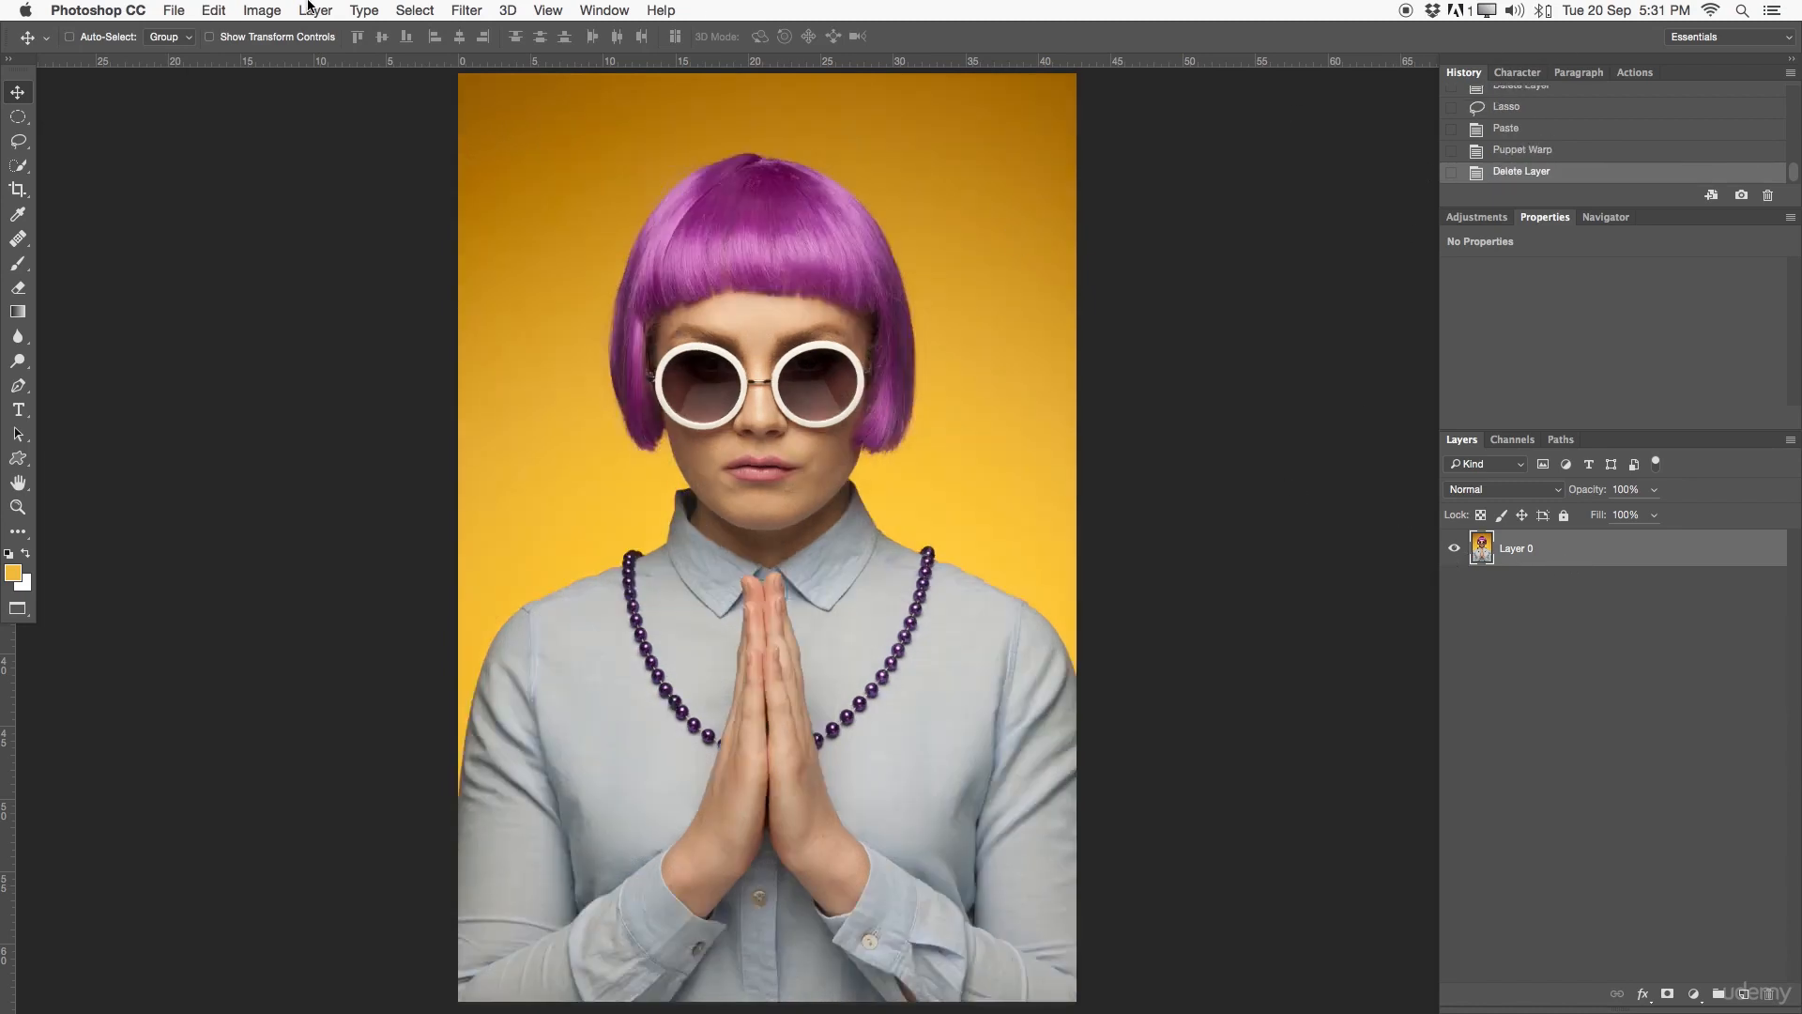
- Try flipping the portrait layer vertically, and undo the flip
click(262, 11)
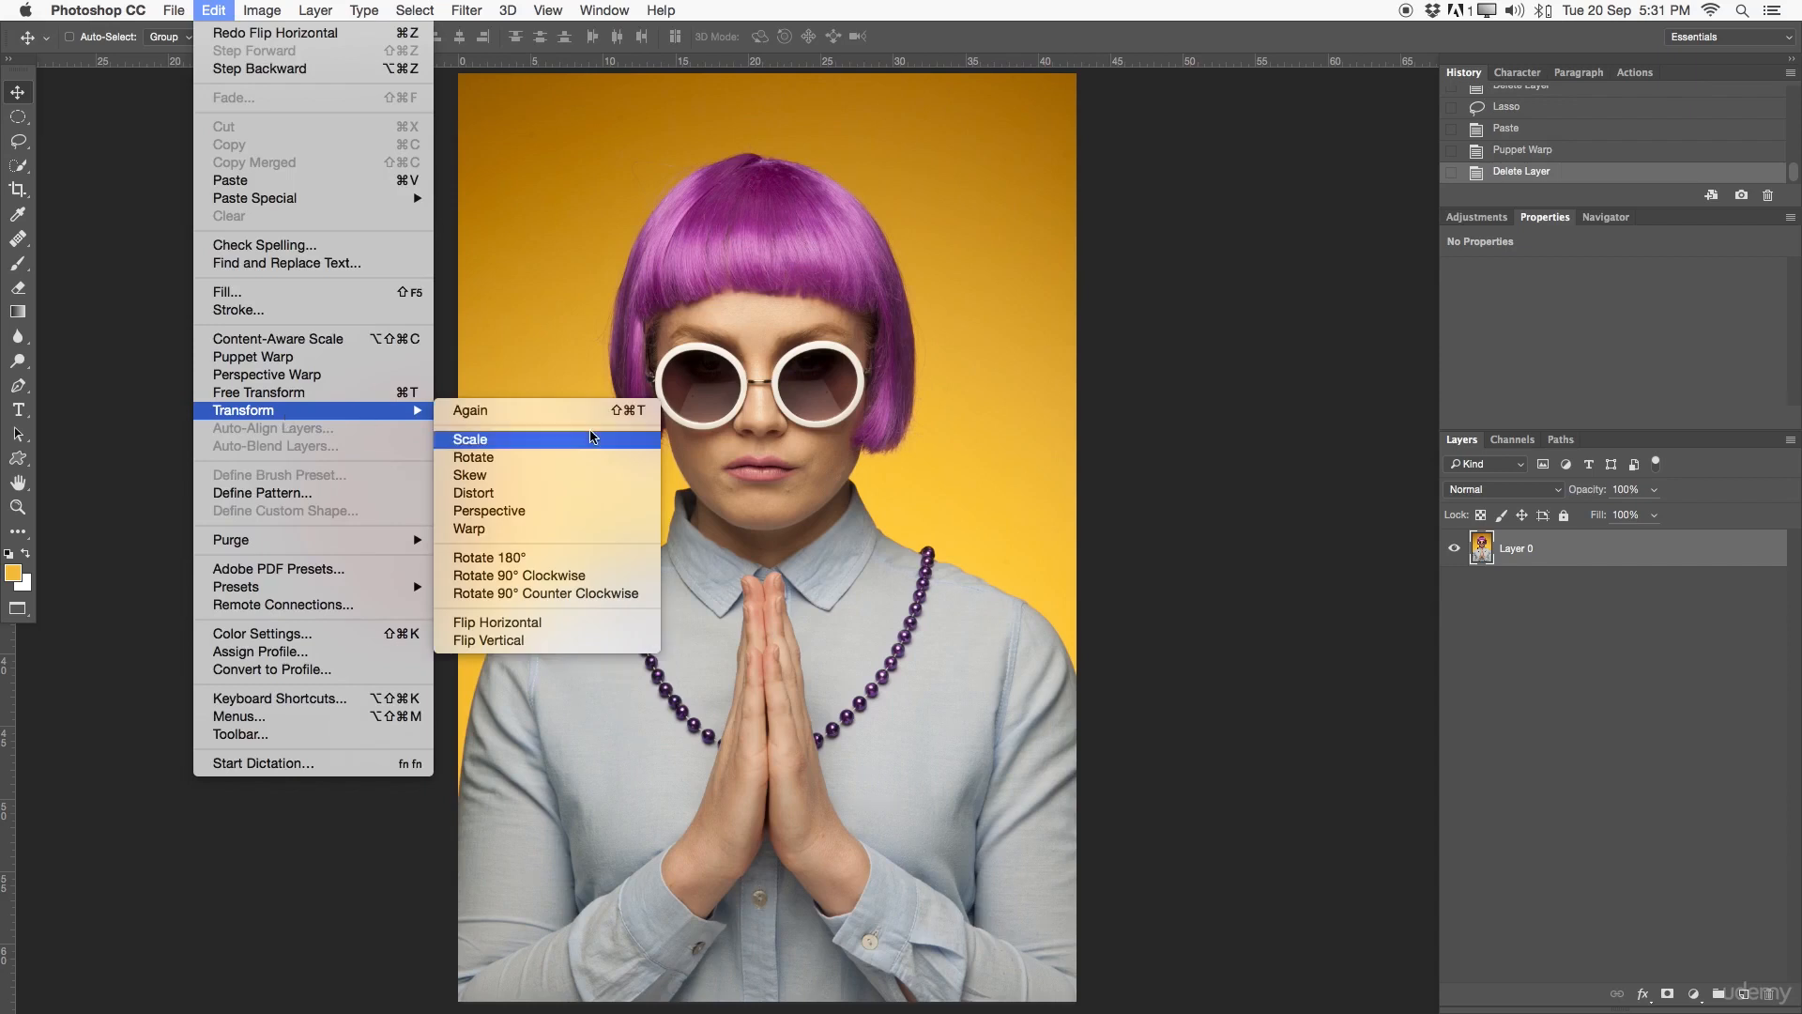
click(584, 643)
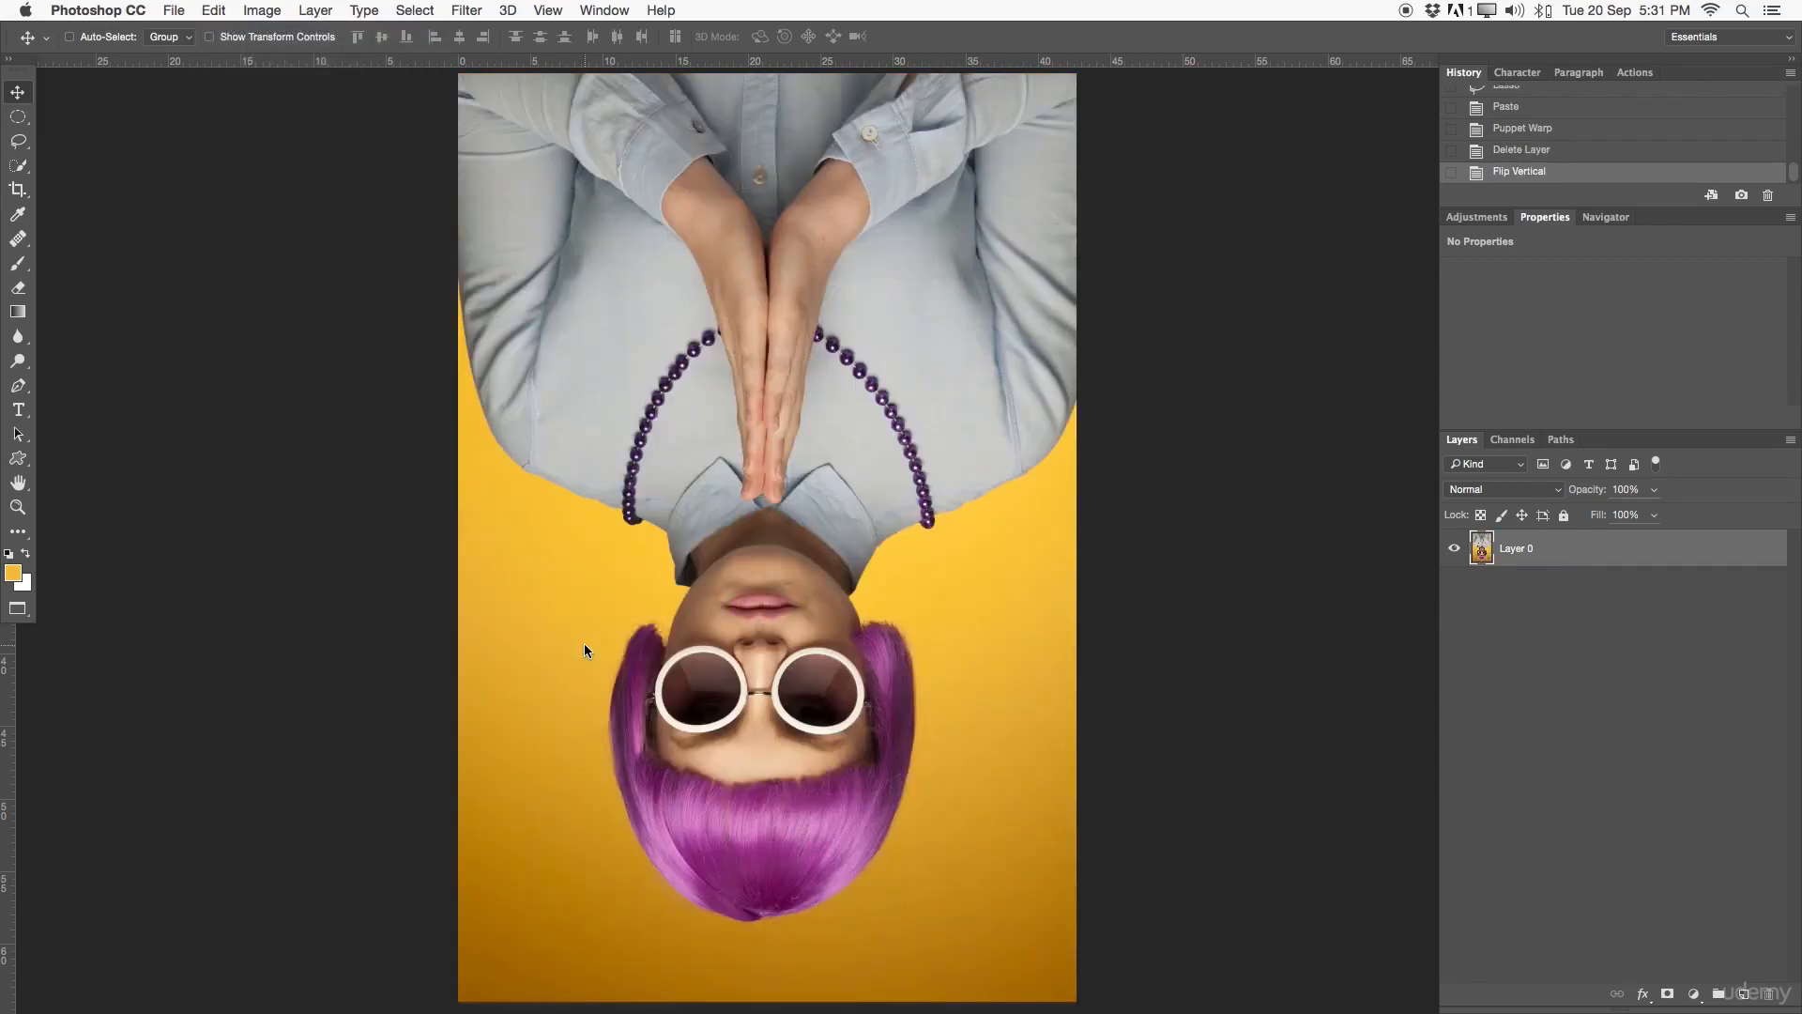
key(ctrl+z)
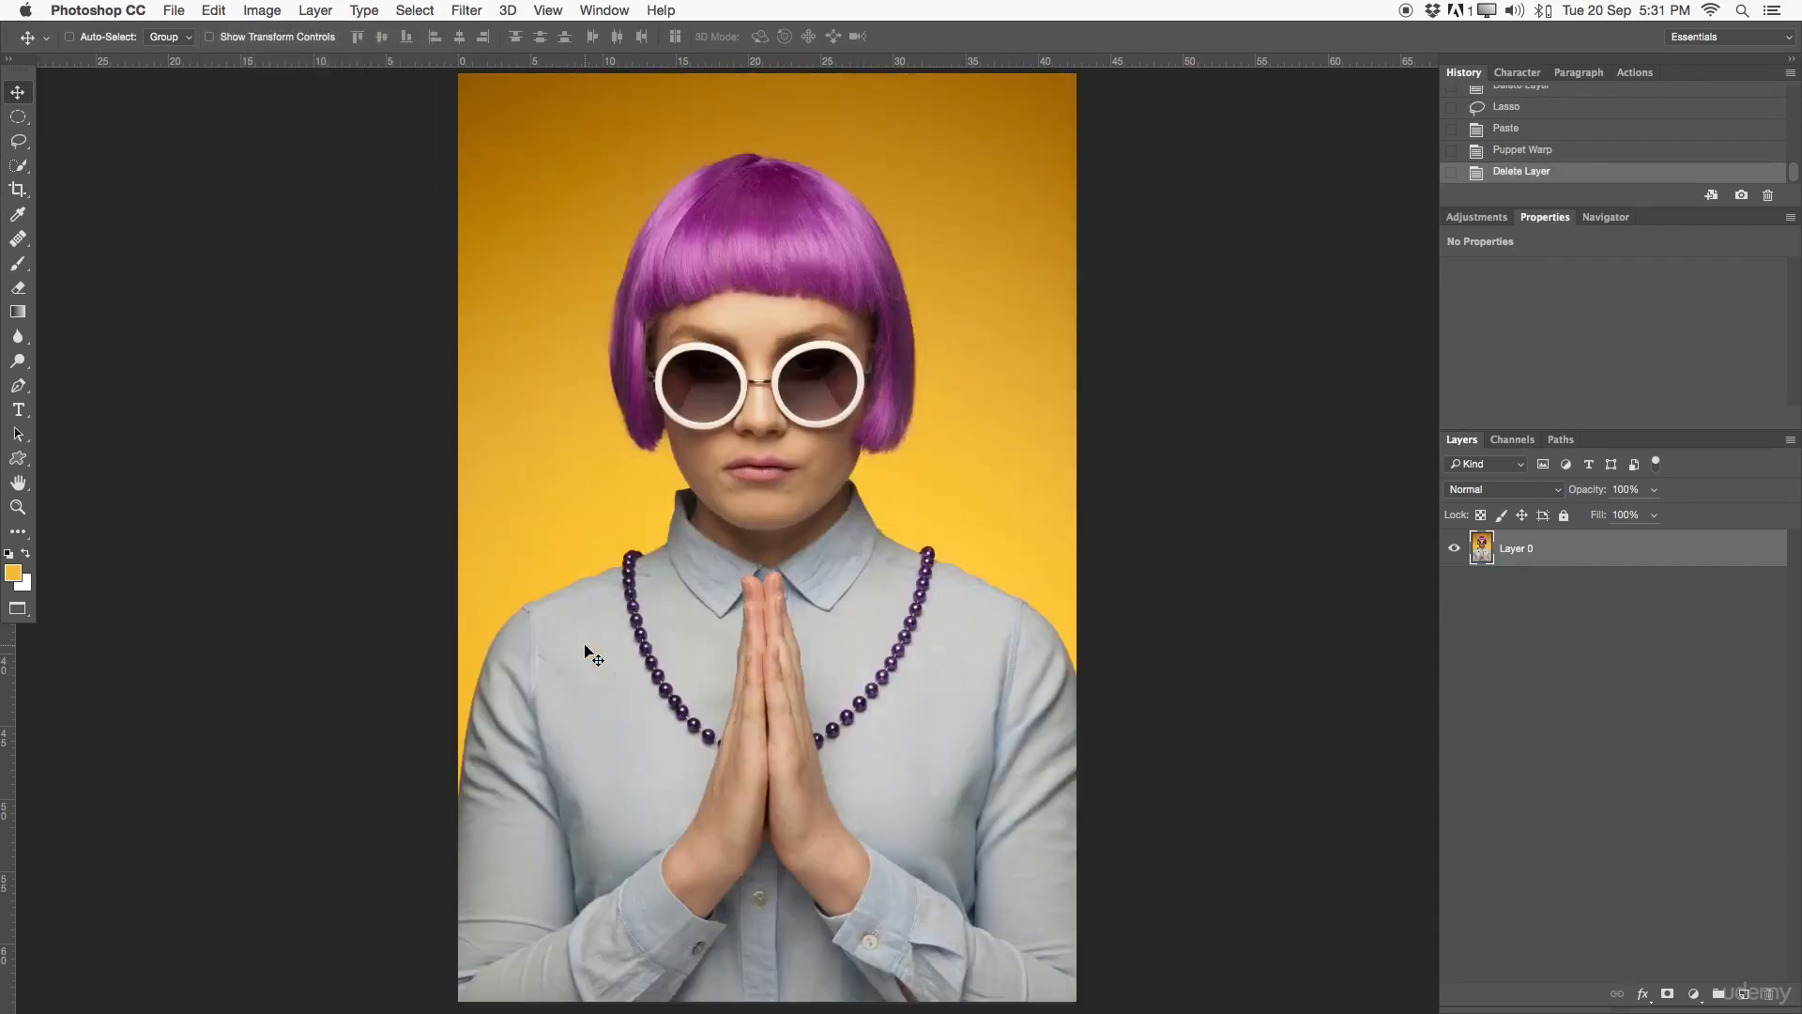
- Draw an elliptical selection around the woman's head and hair, and shift it into place over the head
drag(18, 117, 116, 133)
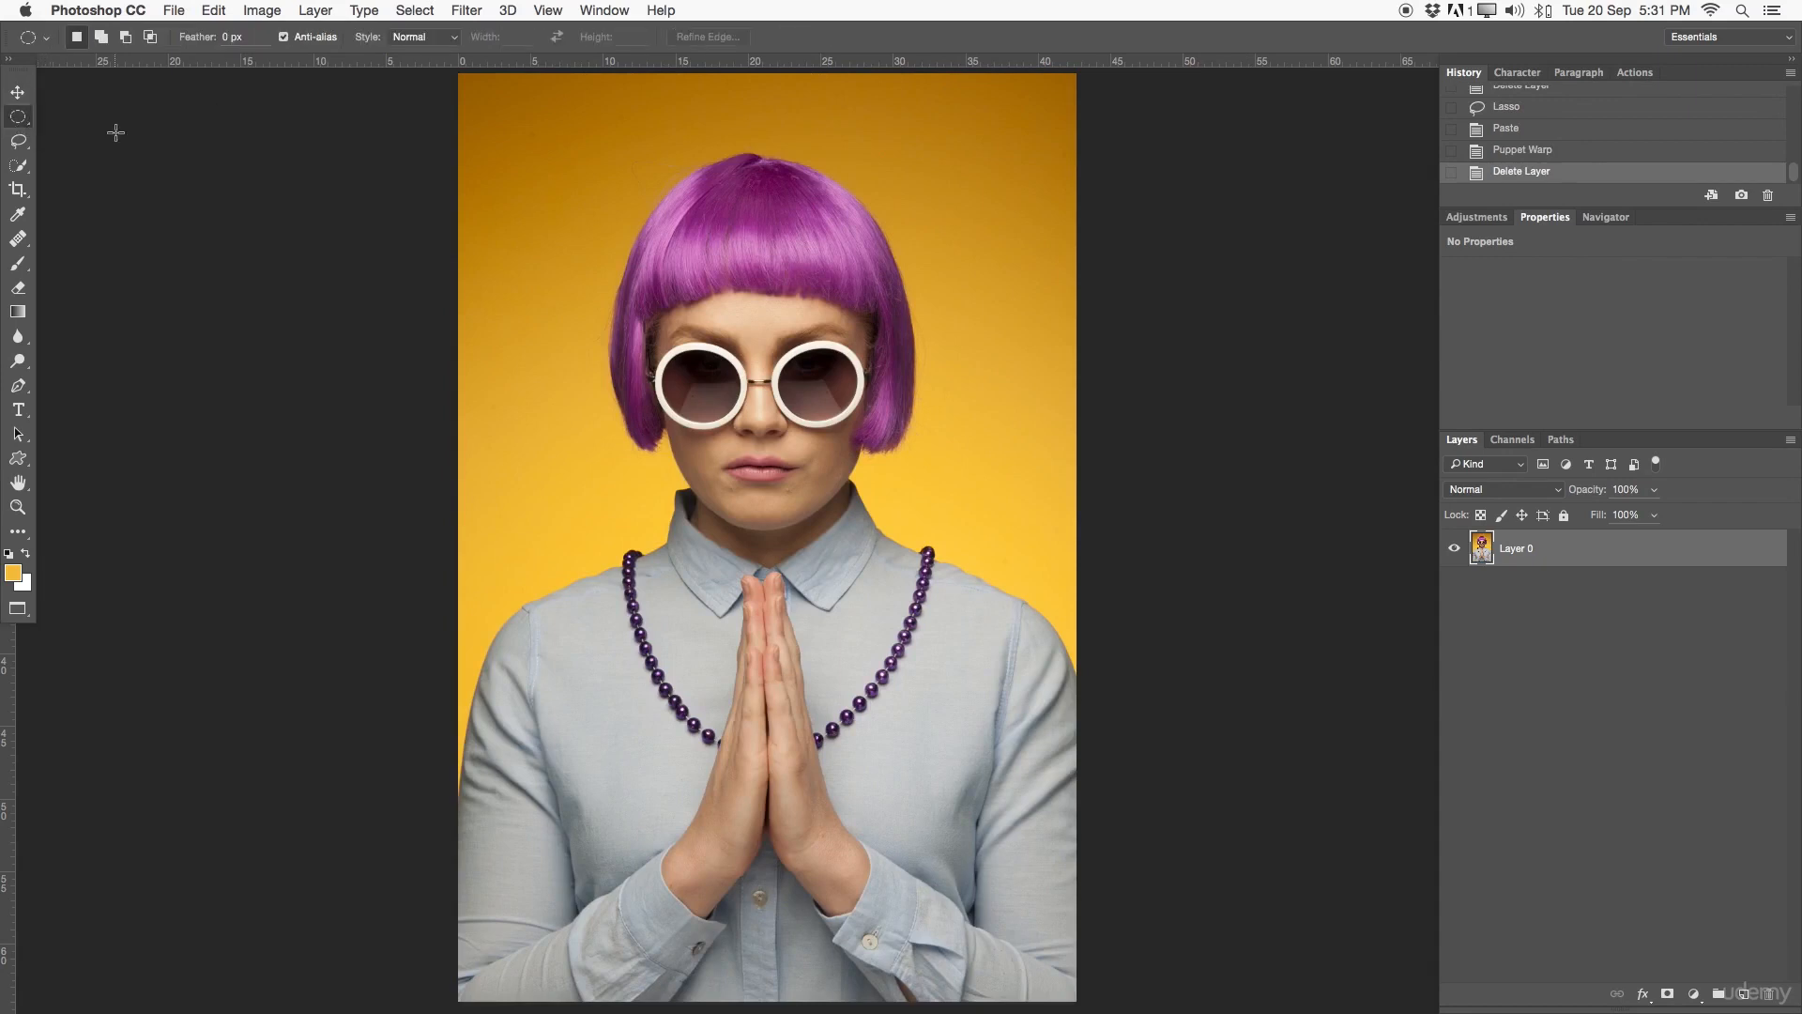
drag(569, 127, 939, 597)
drag(858, 506, 863, 519)
- Transform the elliptical selection to reduce its height so it fits closely around the head from hair to chin
right_click(859, 475)
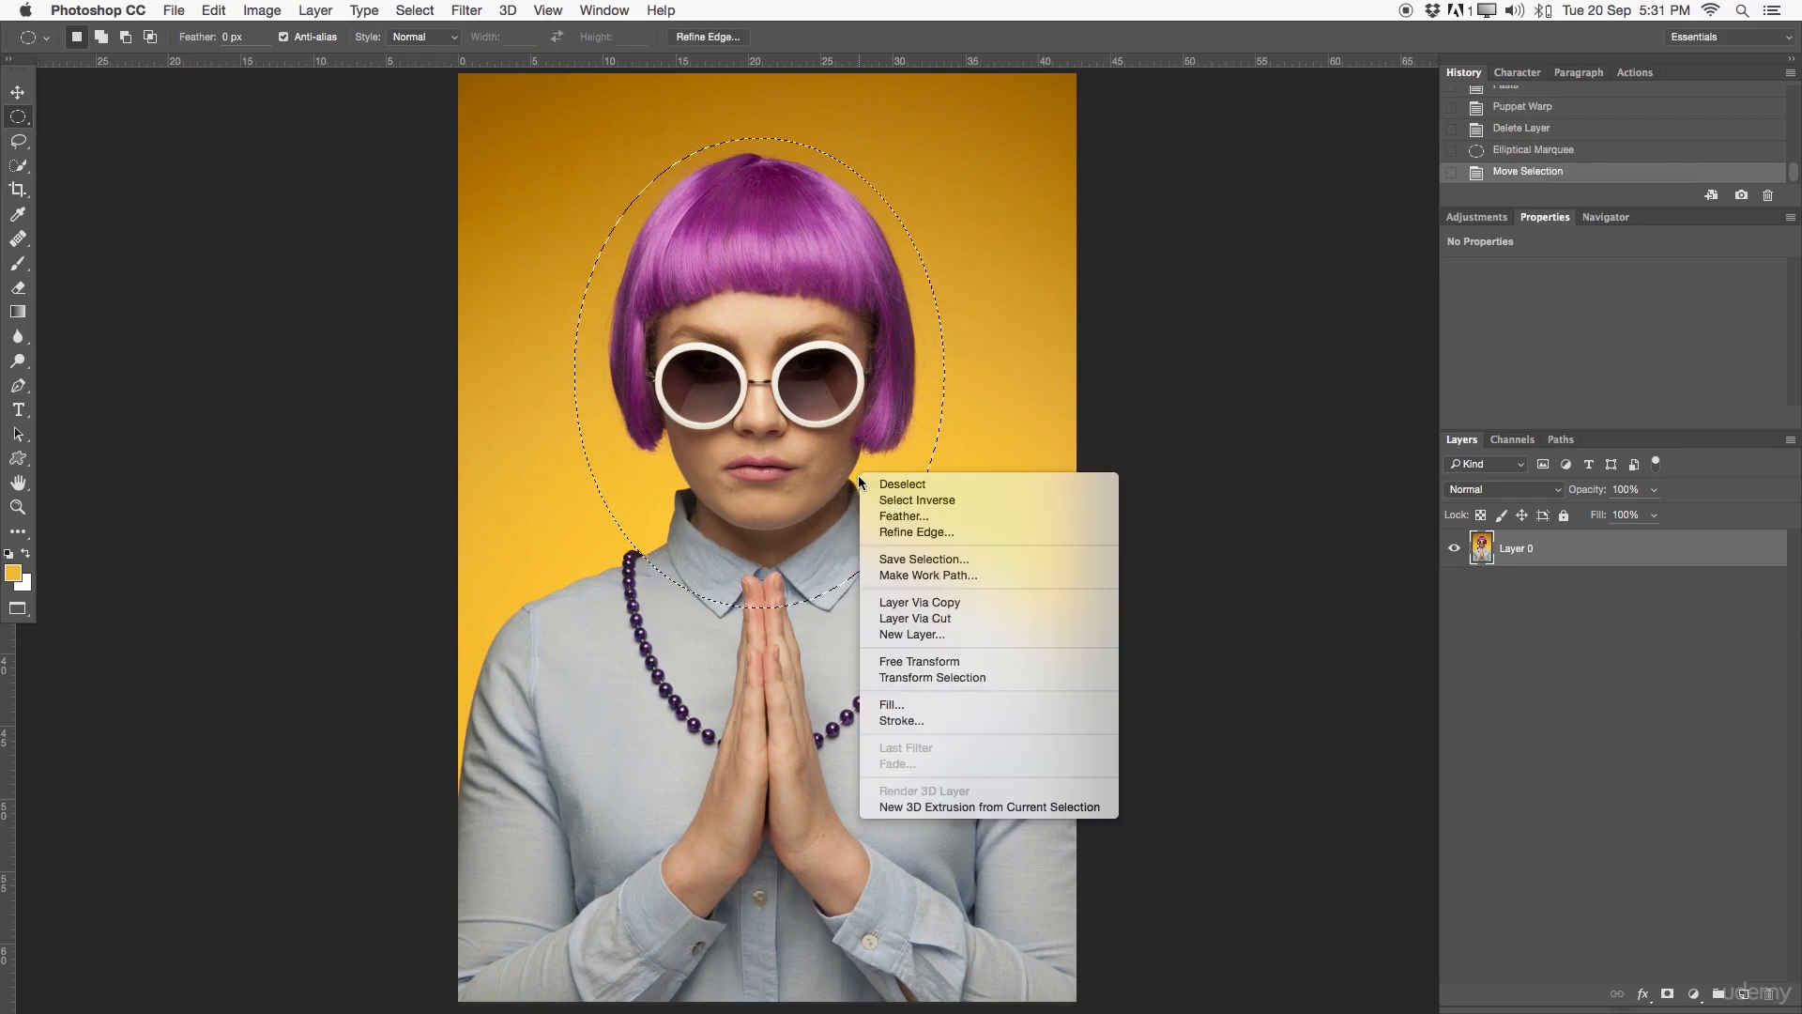
click(955, 676)
drag(761, 595, 767, 561)
drag(759, 138, 759, 164)
drag(763, 568, 761, 548)
click(820, 36)
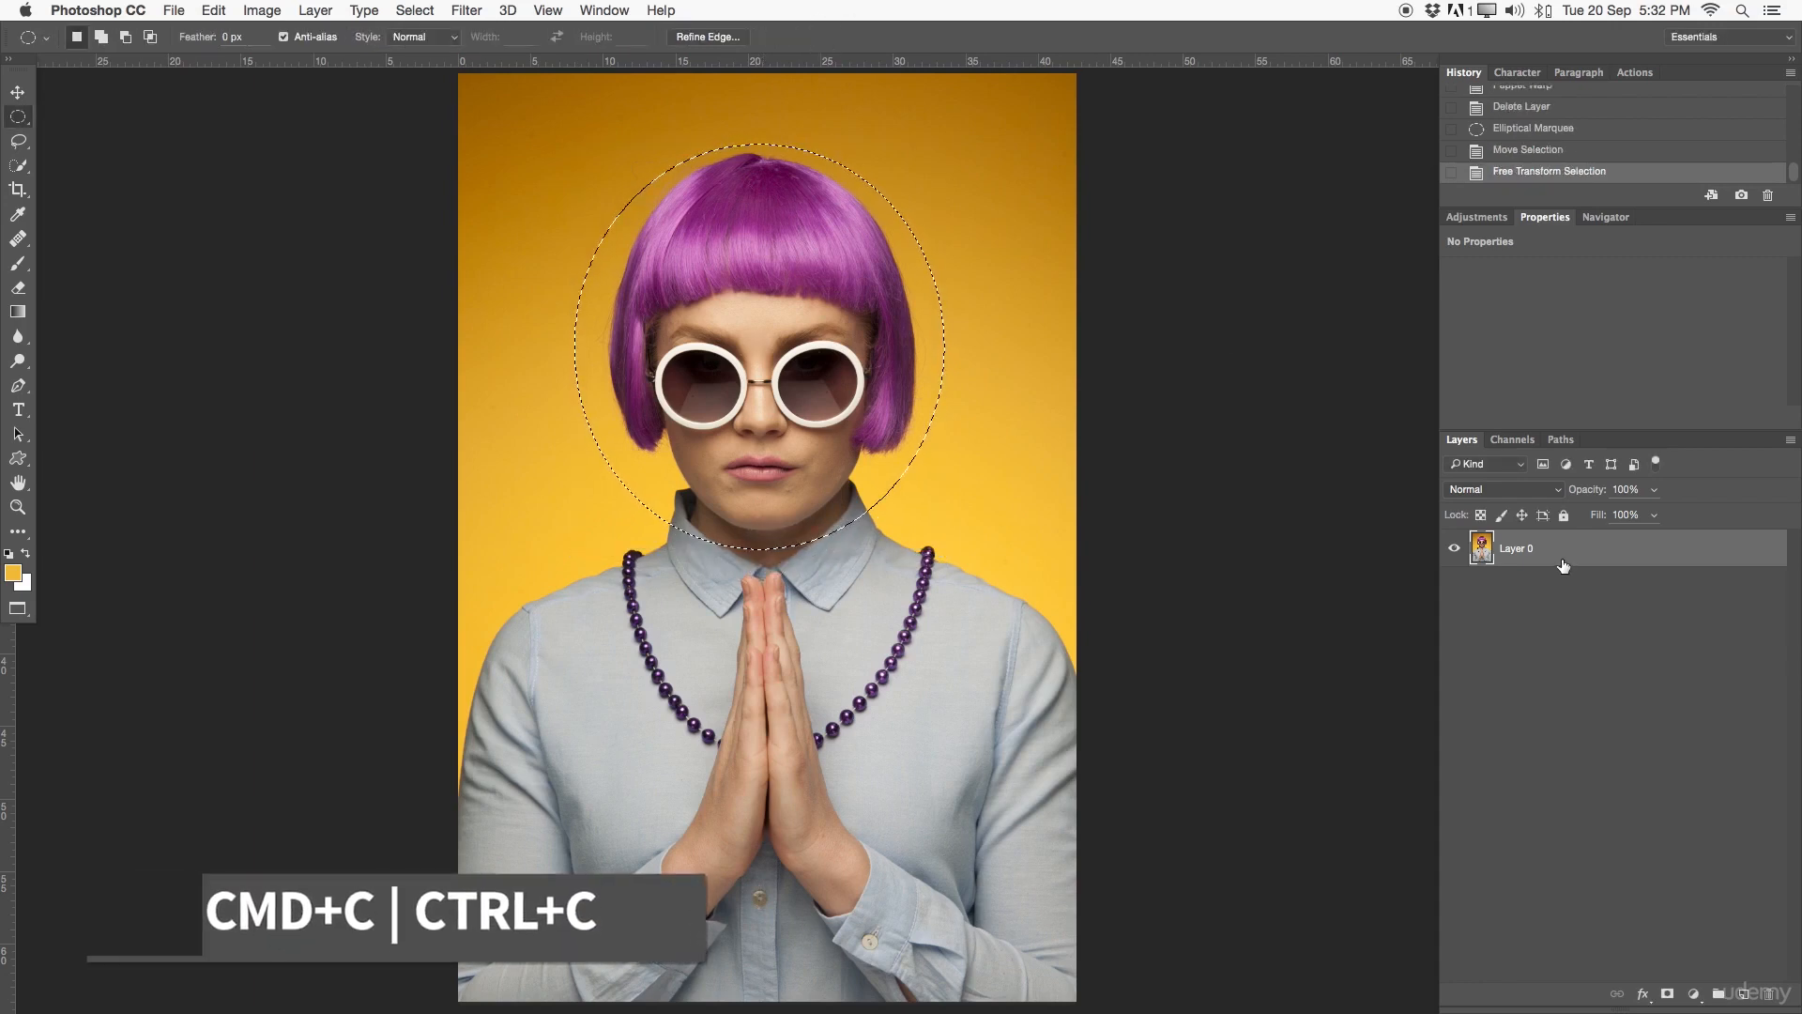
- Copy the selected head onto a new layer and check its content by hiding and showing the layers
key(super+v)
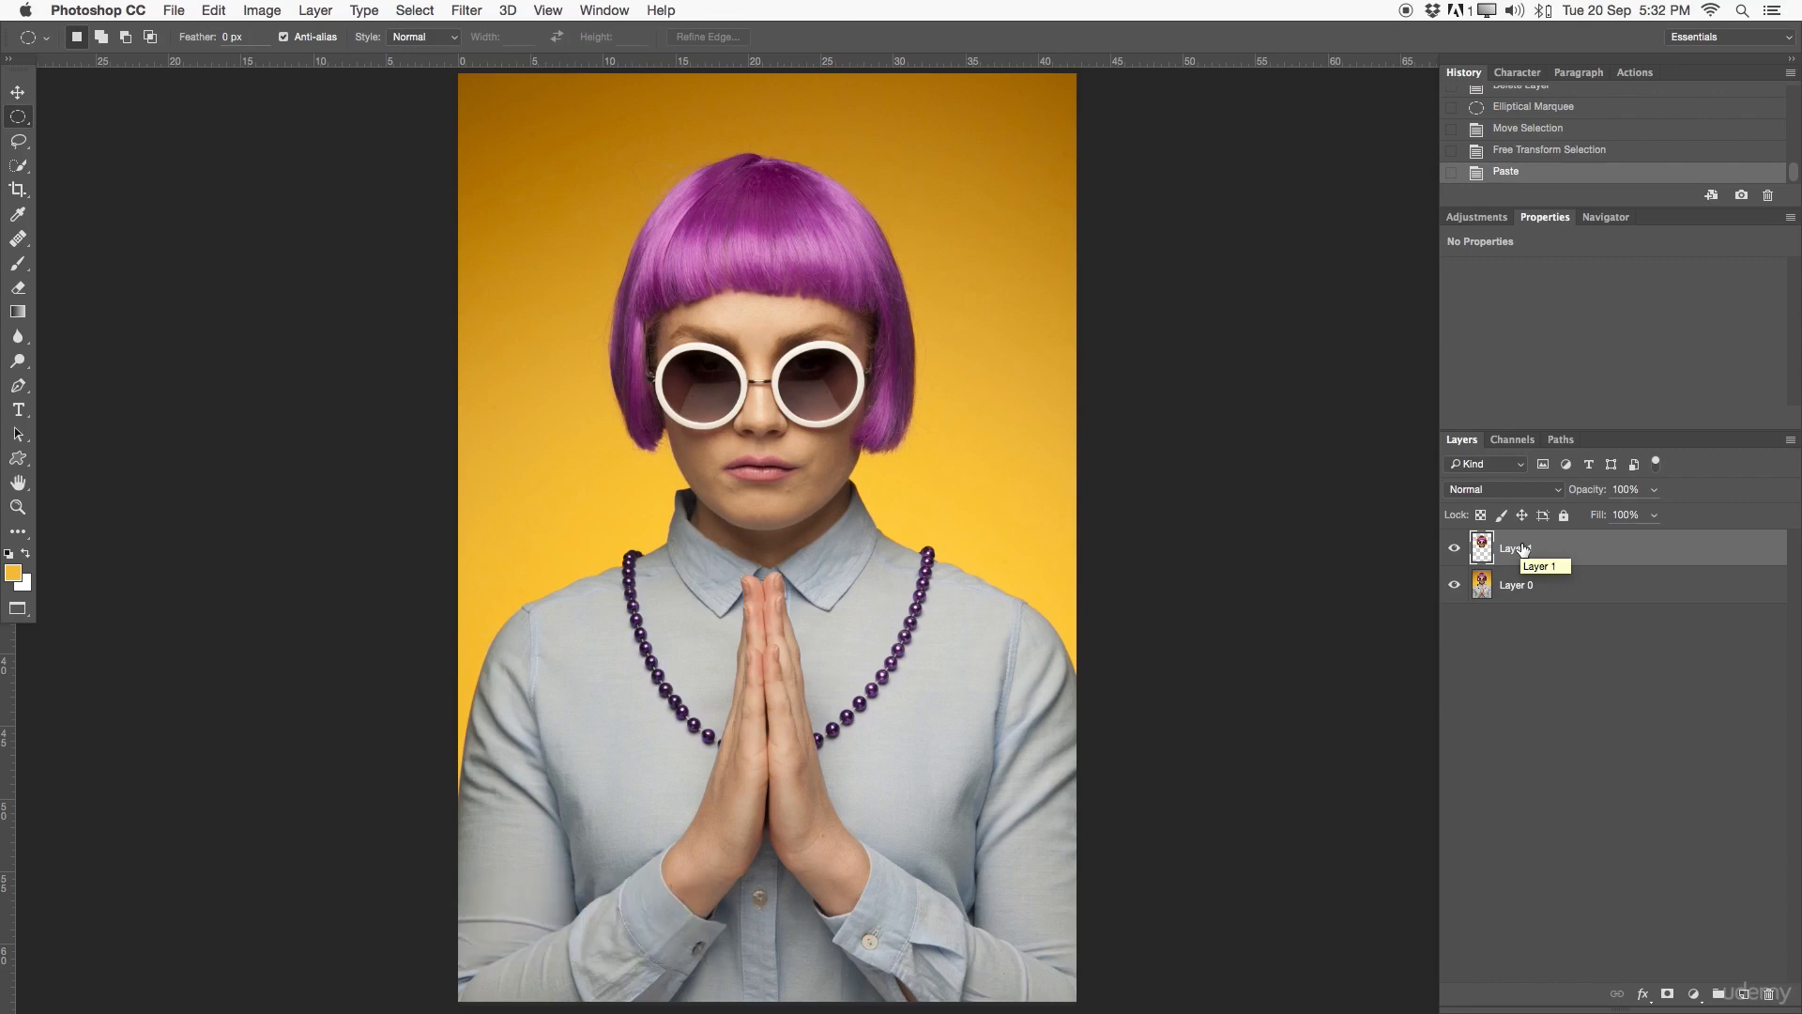
click(1456, 585)
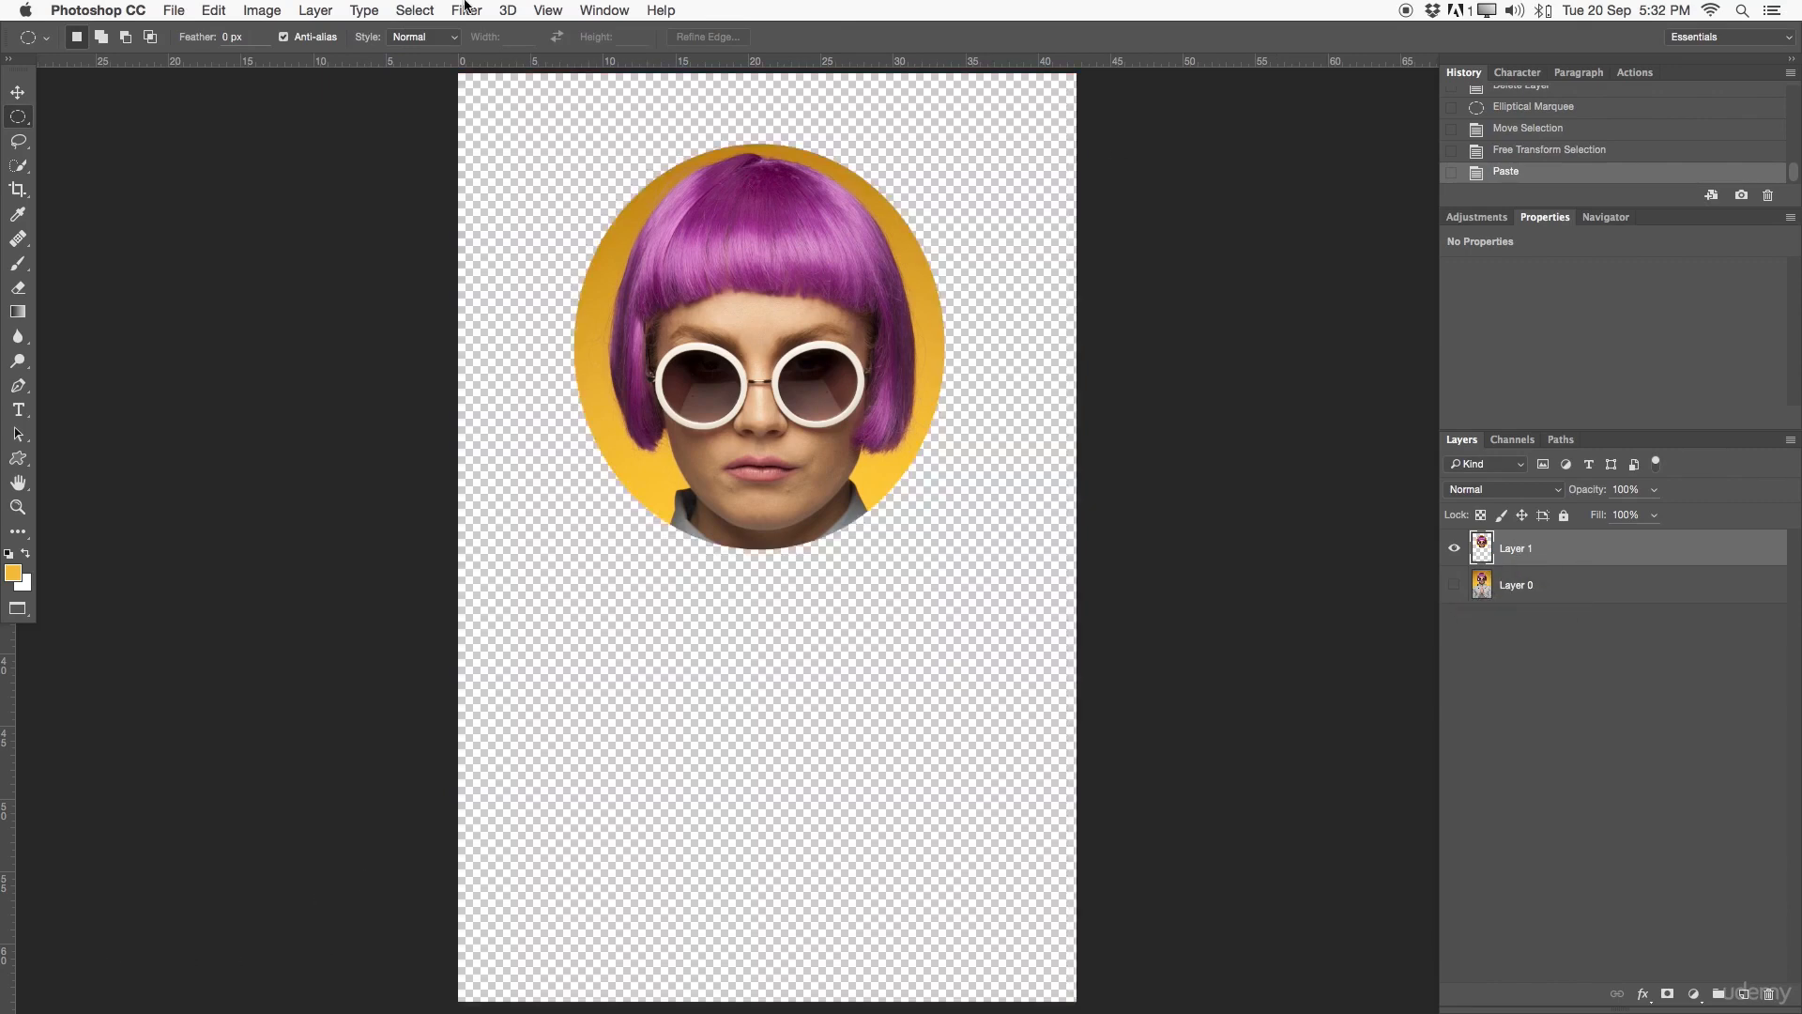
click(1458, 585)
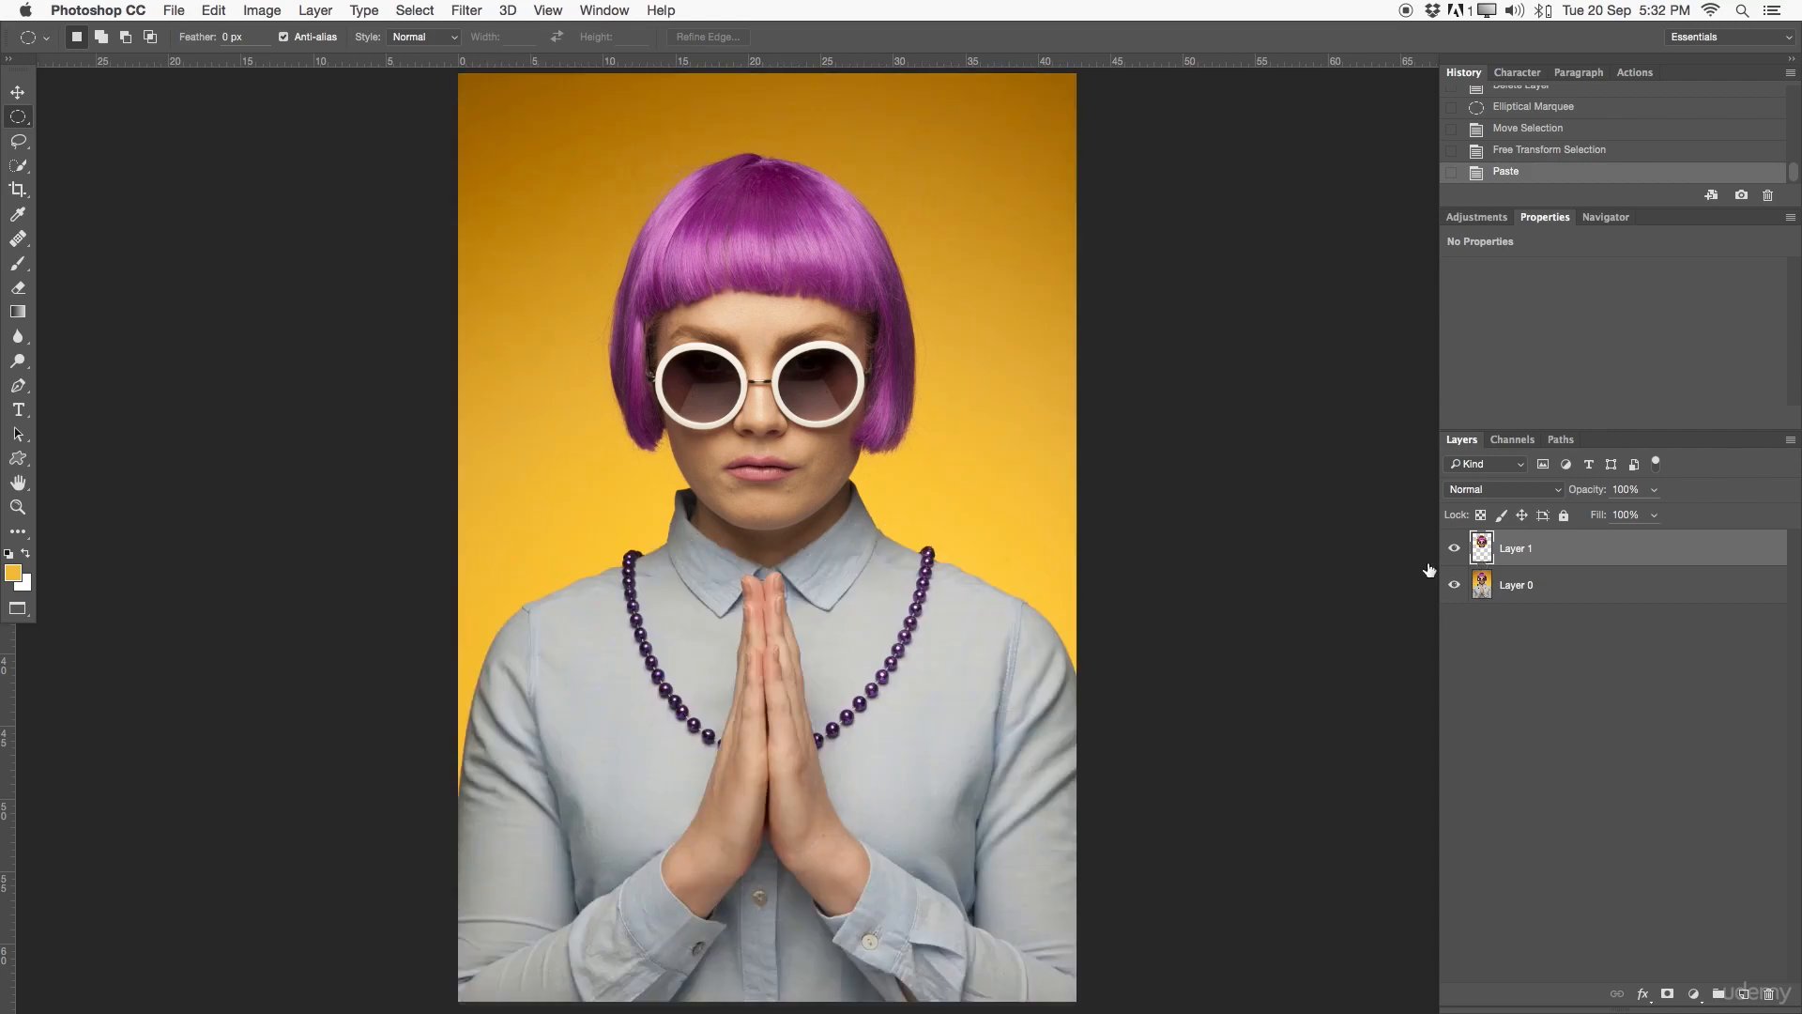
click(1456, 584)
click(1454, 548)
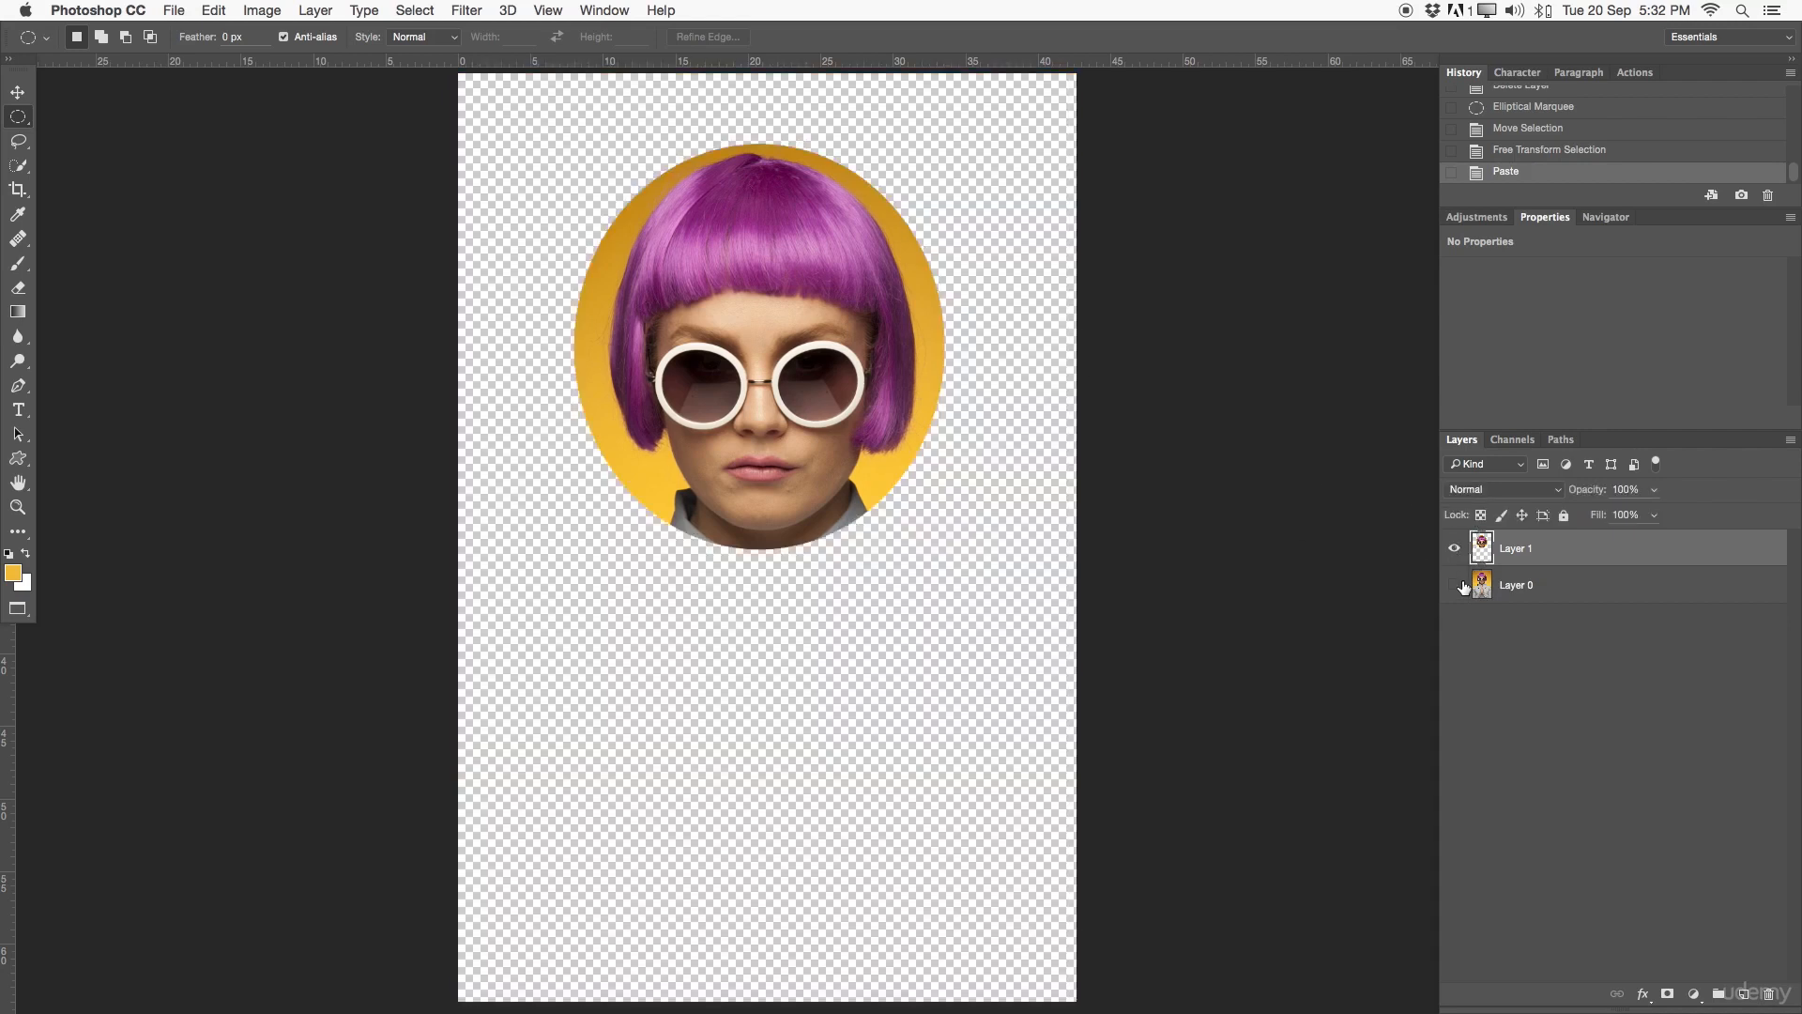
click(1454, 548)
click(1456, 585)
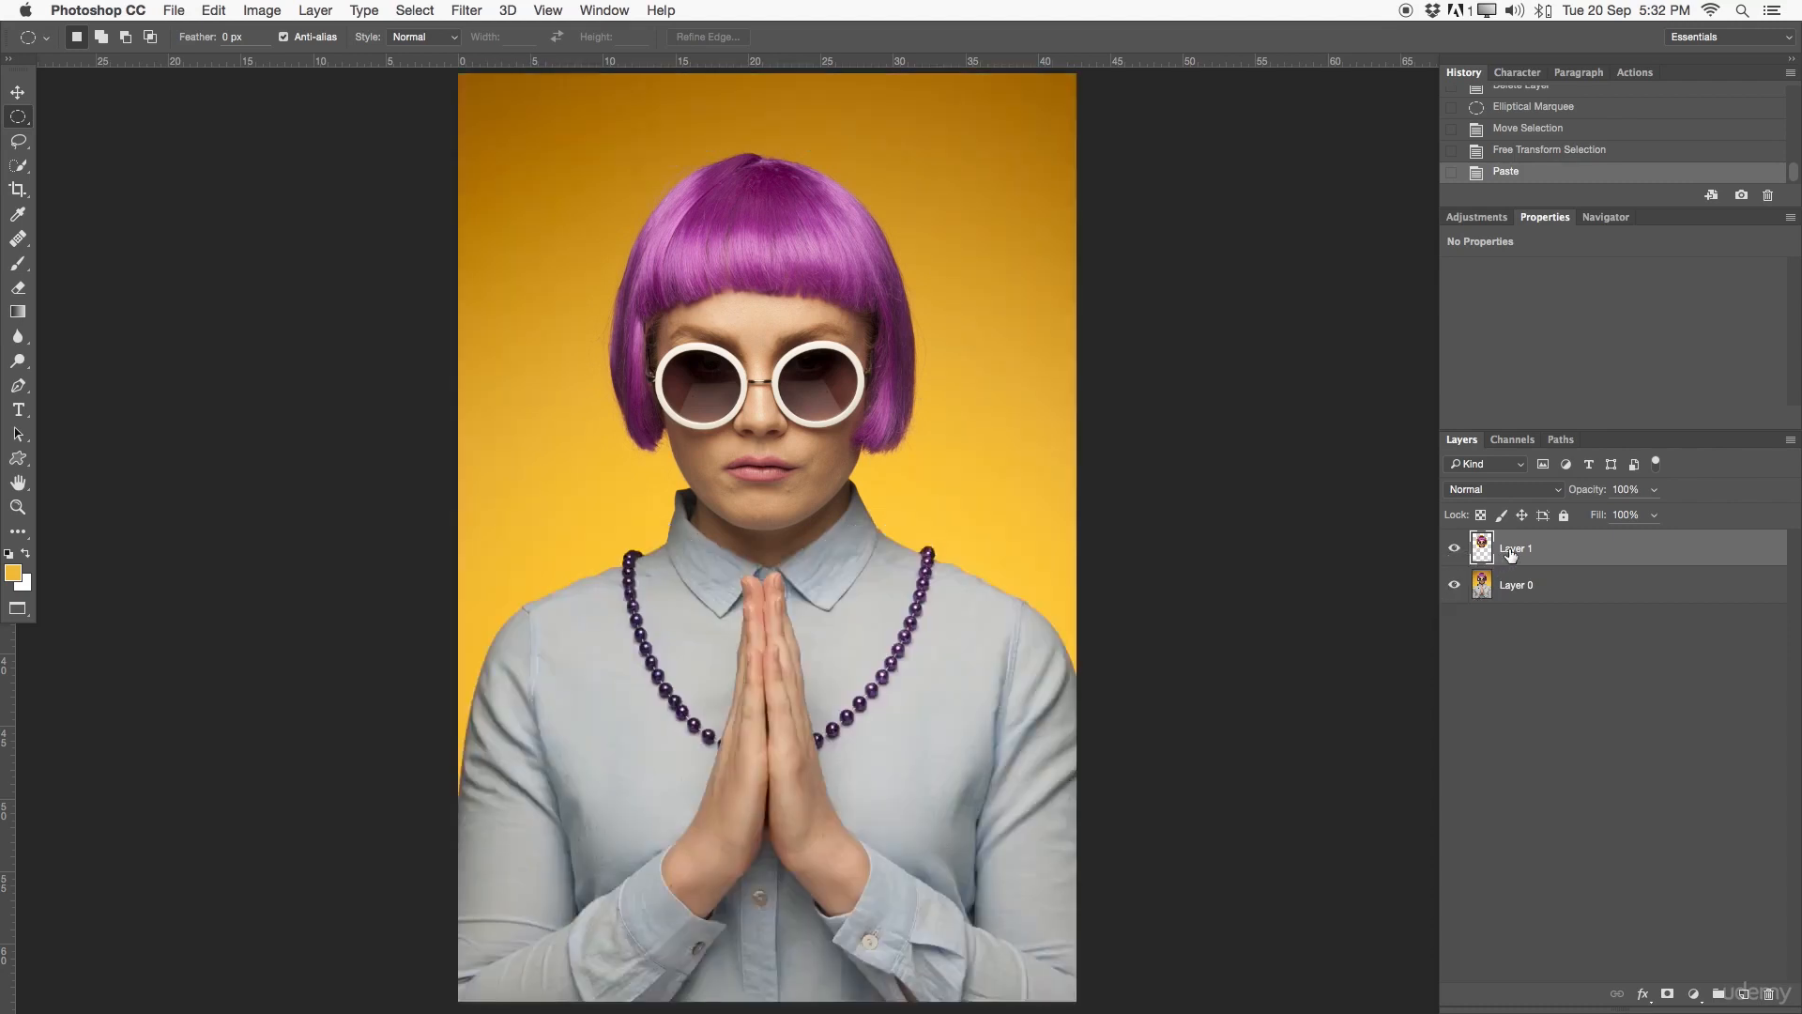
- Try scaling the copied head layer with the Scale transform, and cancel it
click(228, 6)
mouse_move(284, 411)
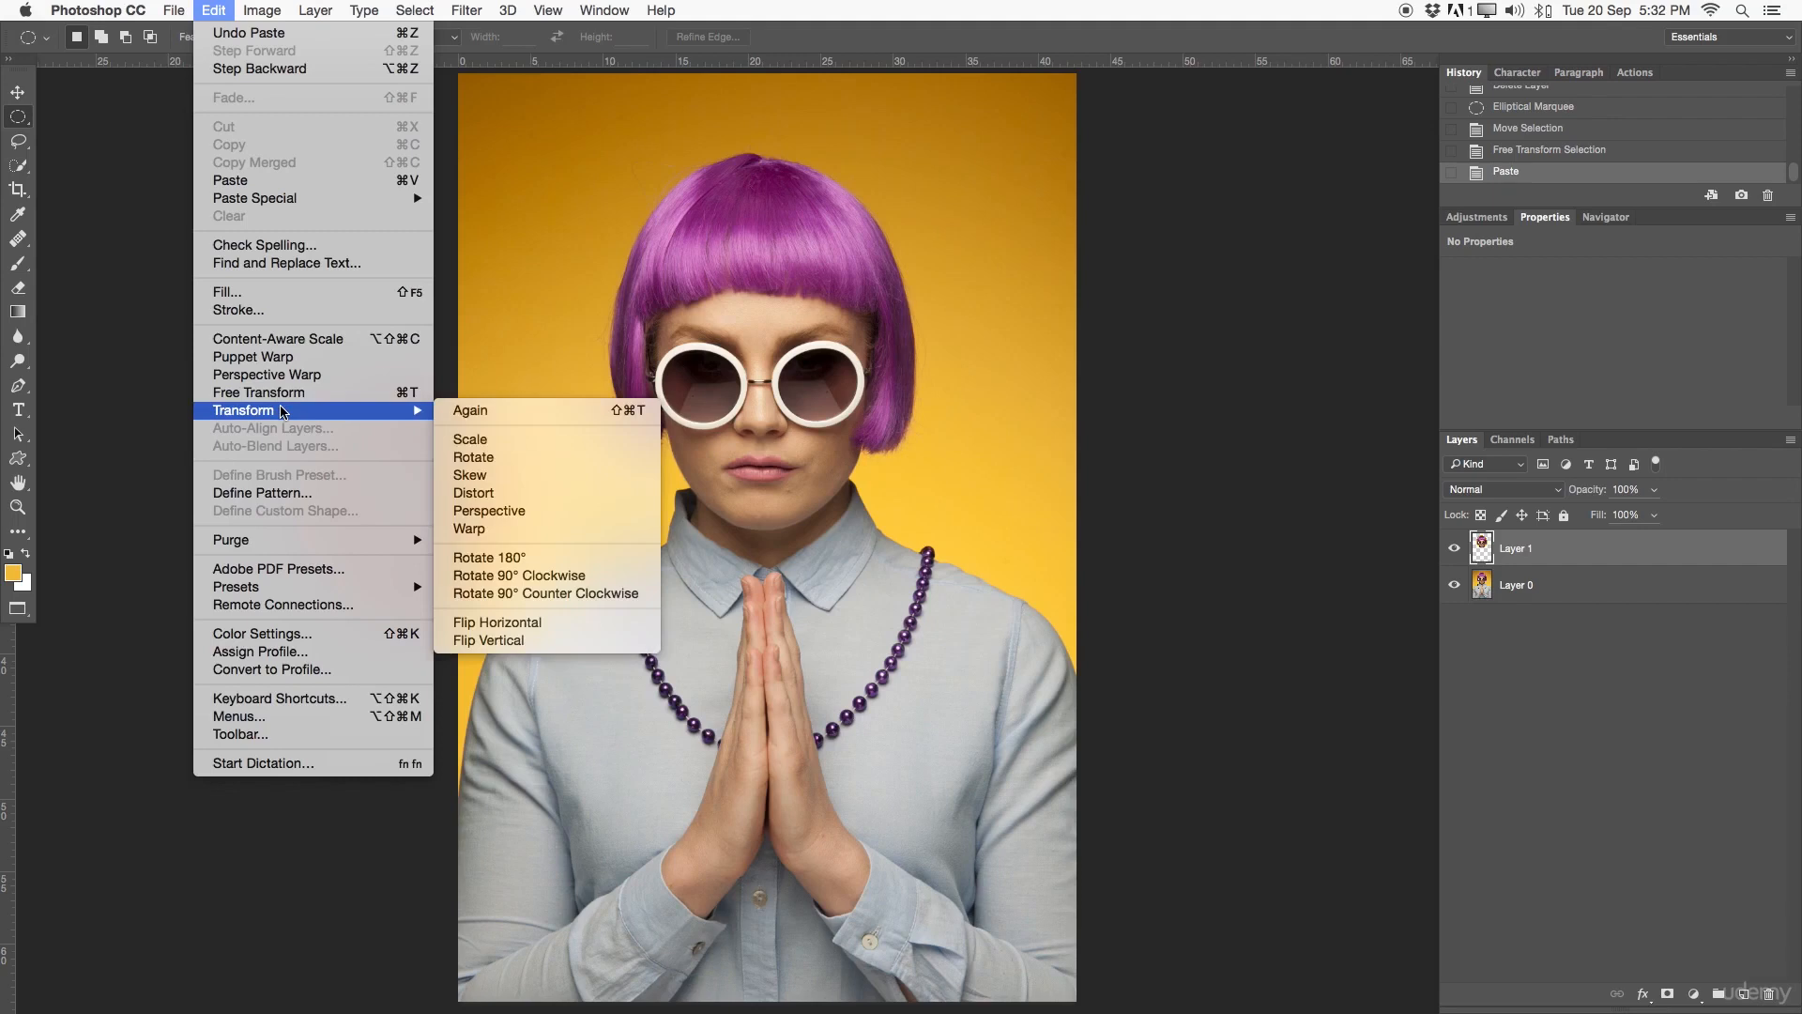
click(551, 438)
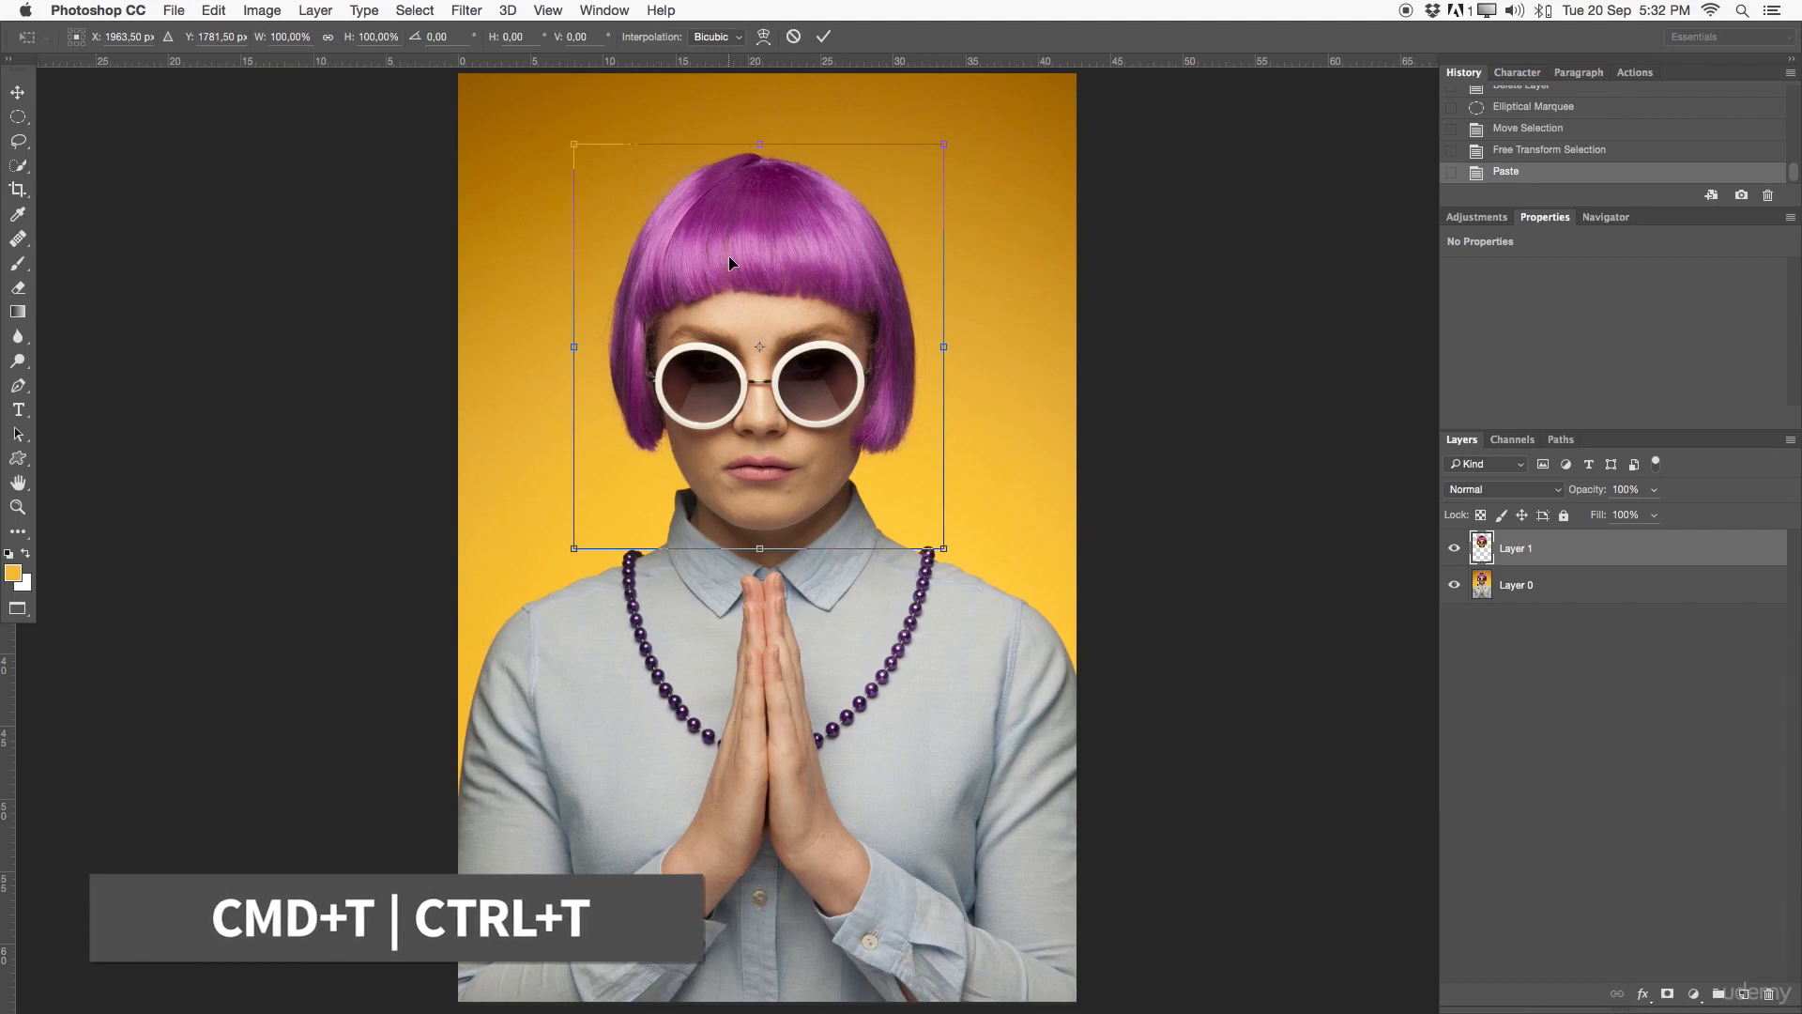
drag(941, 146, 934, 226)
key(Escape)
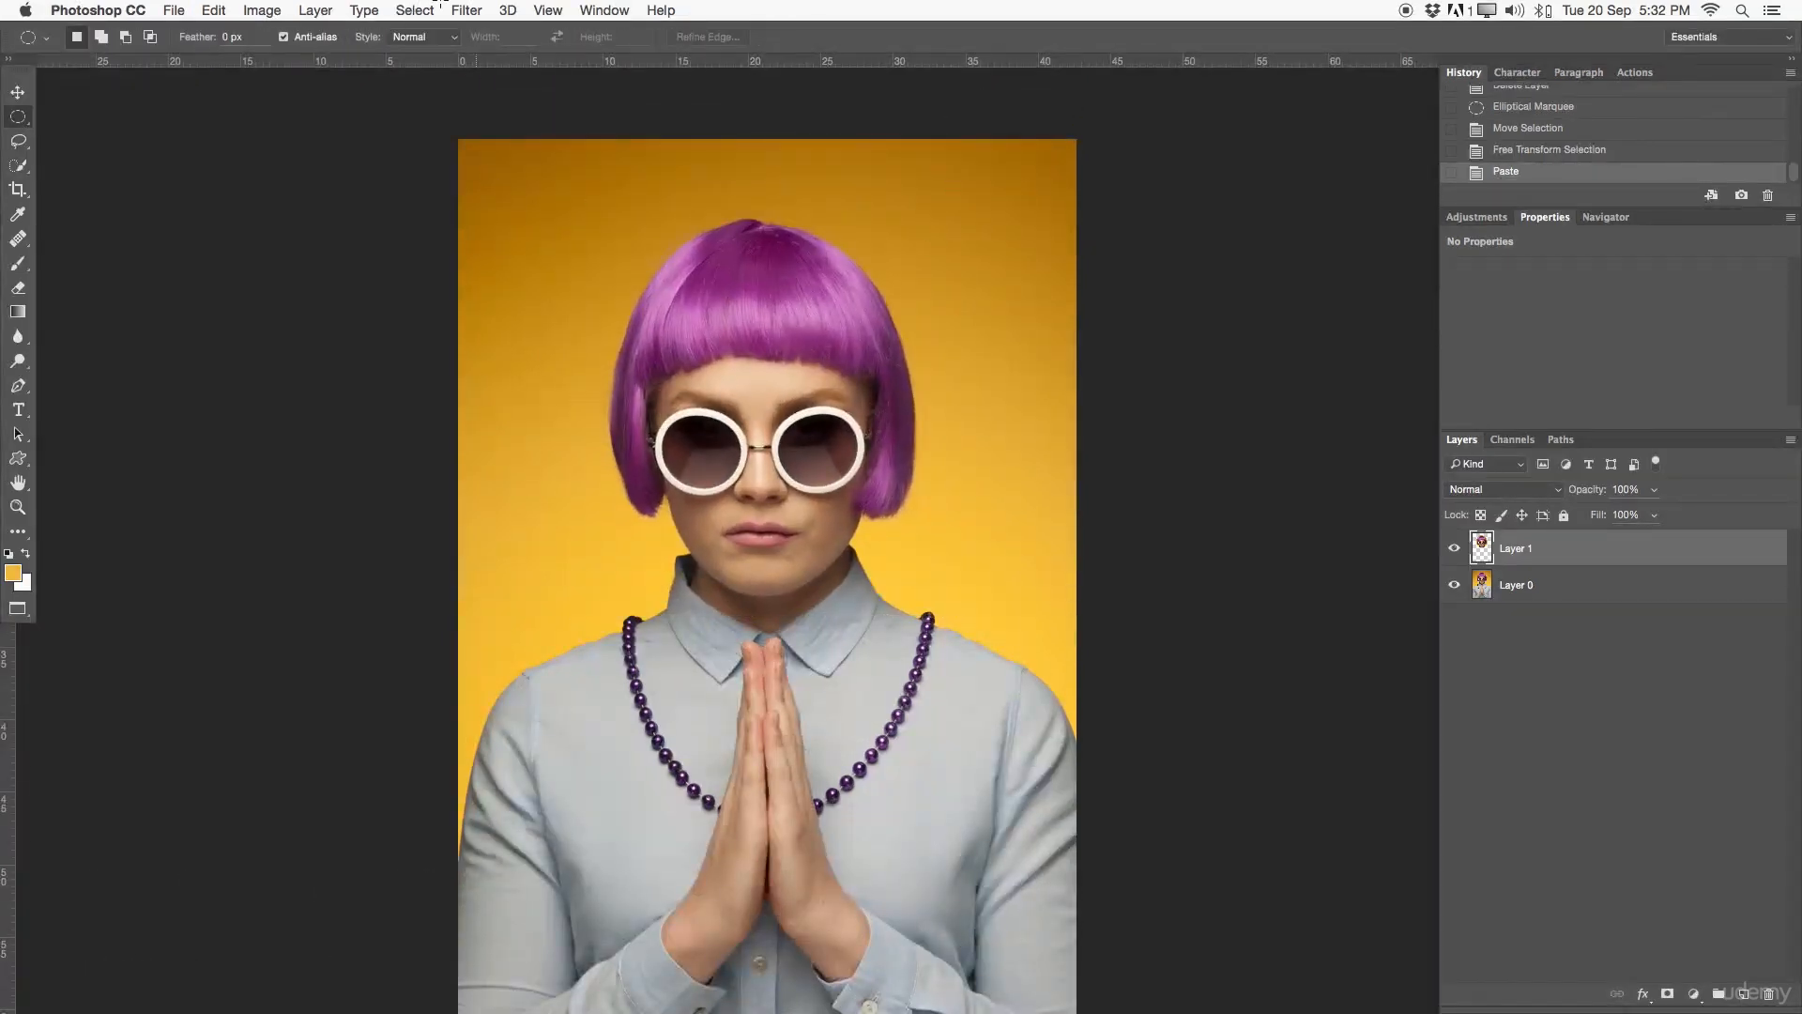
- Try rotating the copied head layer with the Rotate transform, and cancel it
click(214, 10)
mouse_move(281, 410)
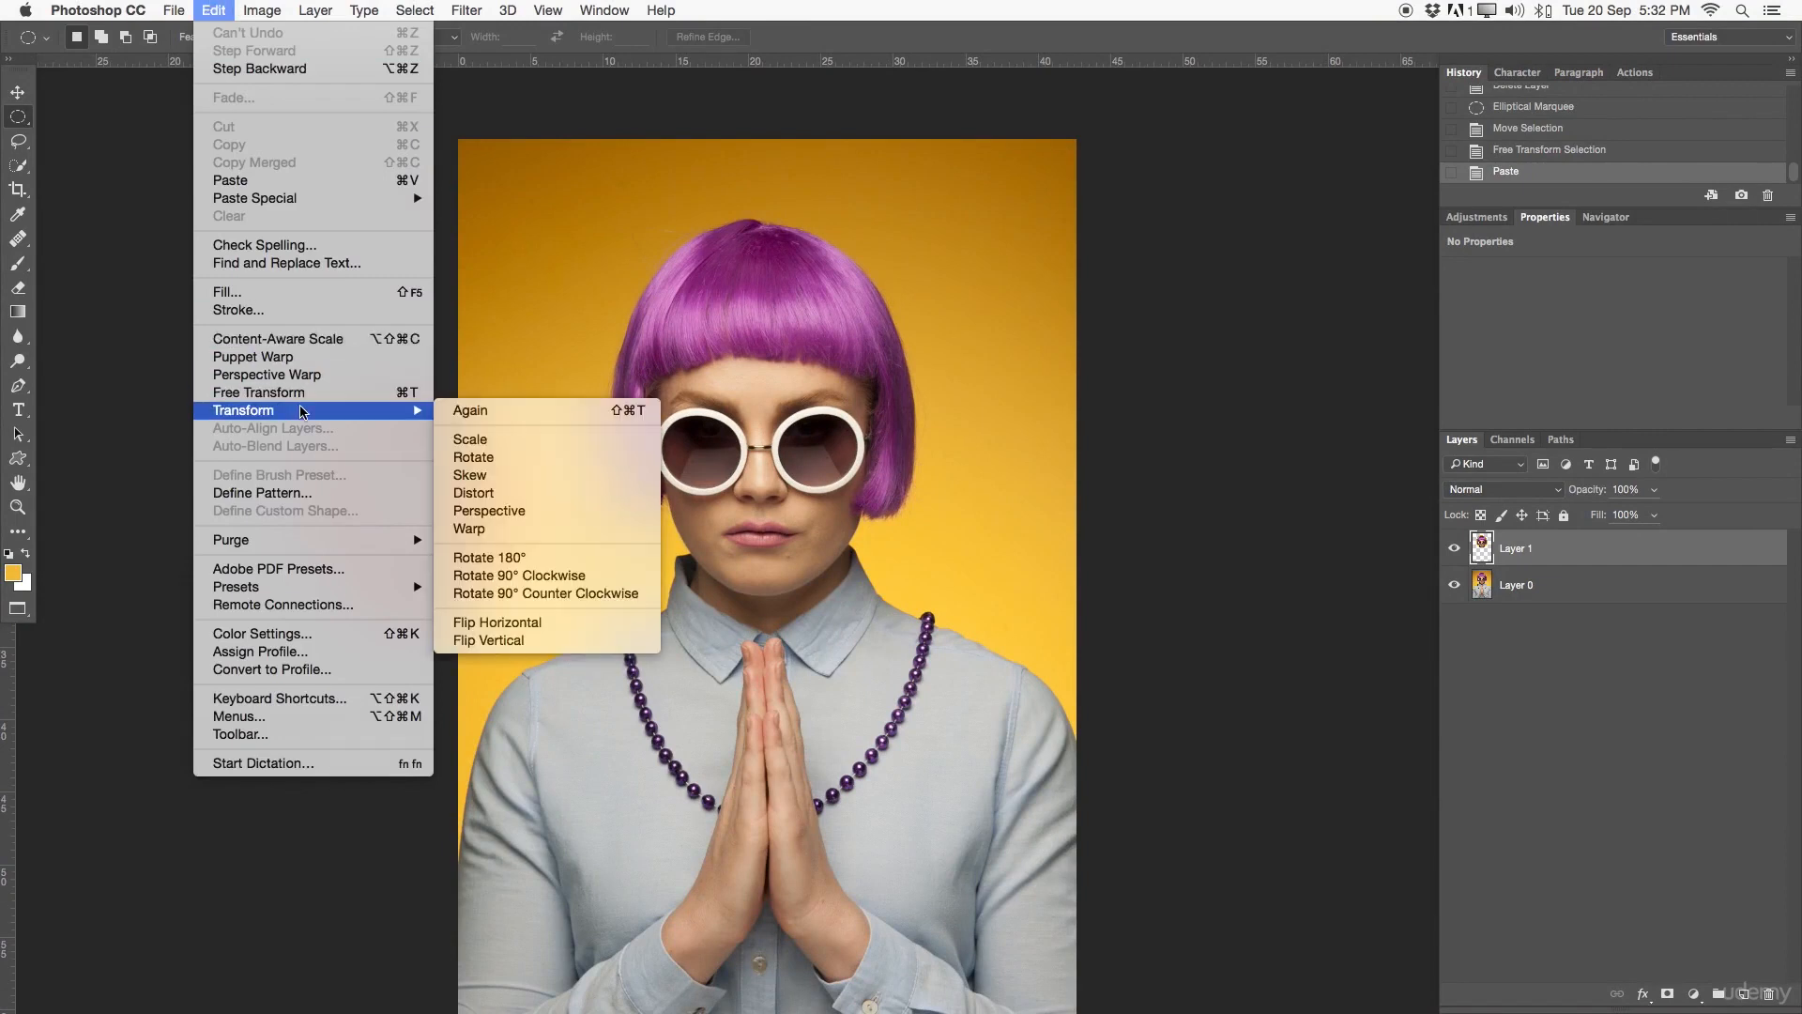
click(588, 459)
drag(1002, 312, 623, 88)
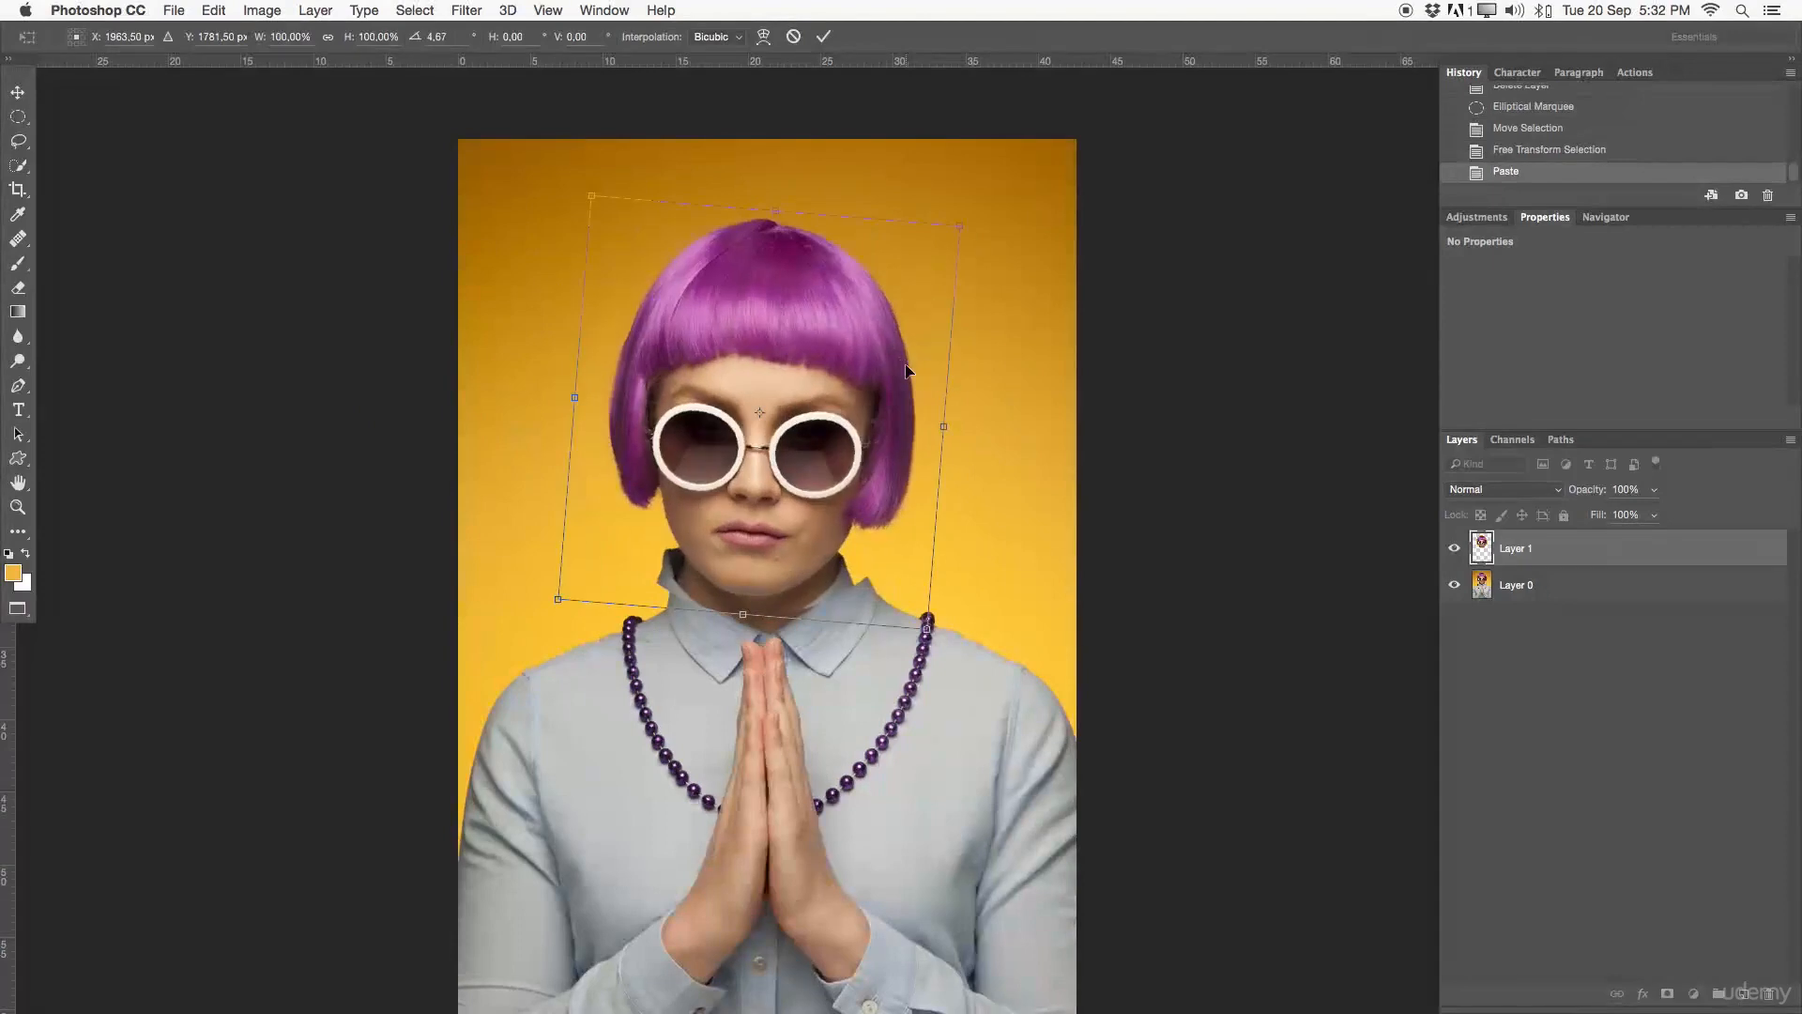
key(Escape)
click(214, 10)
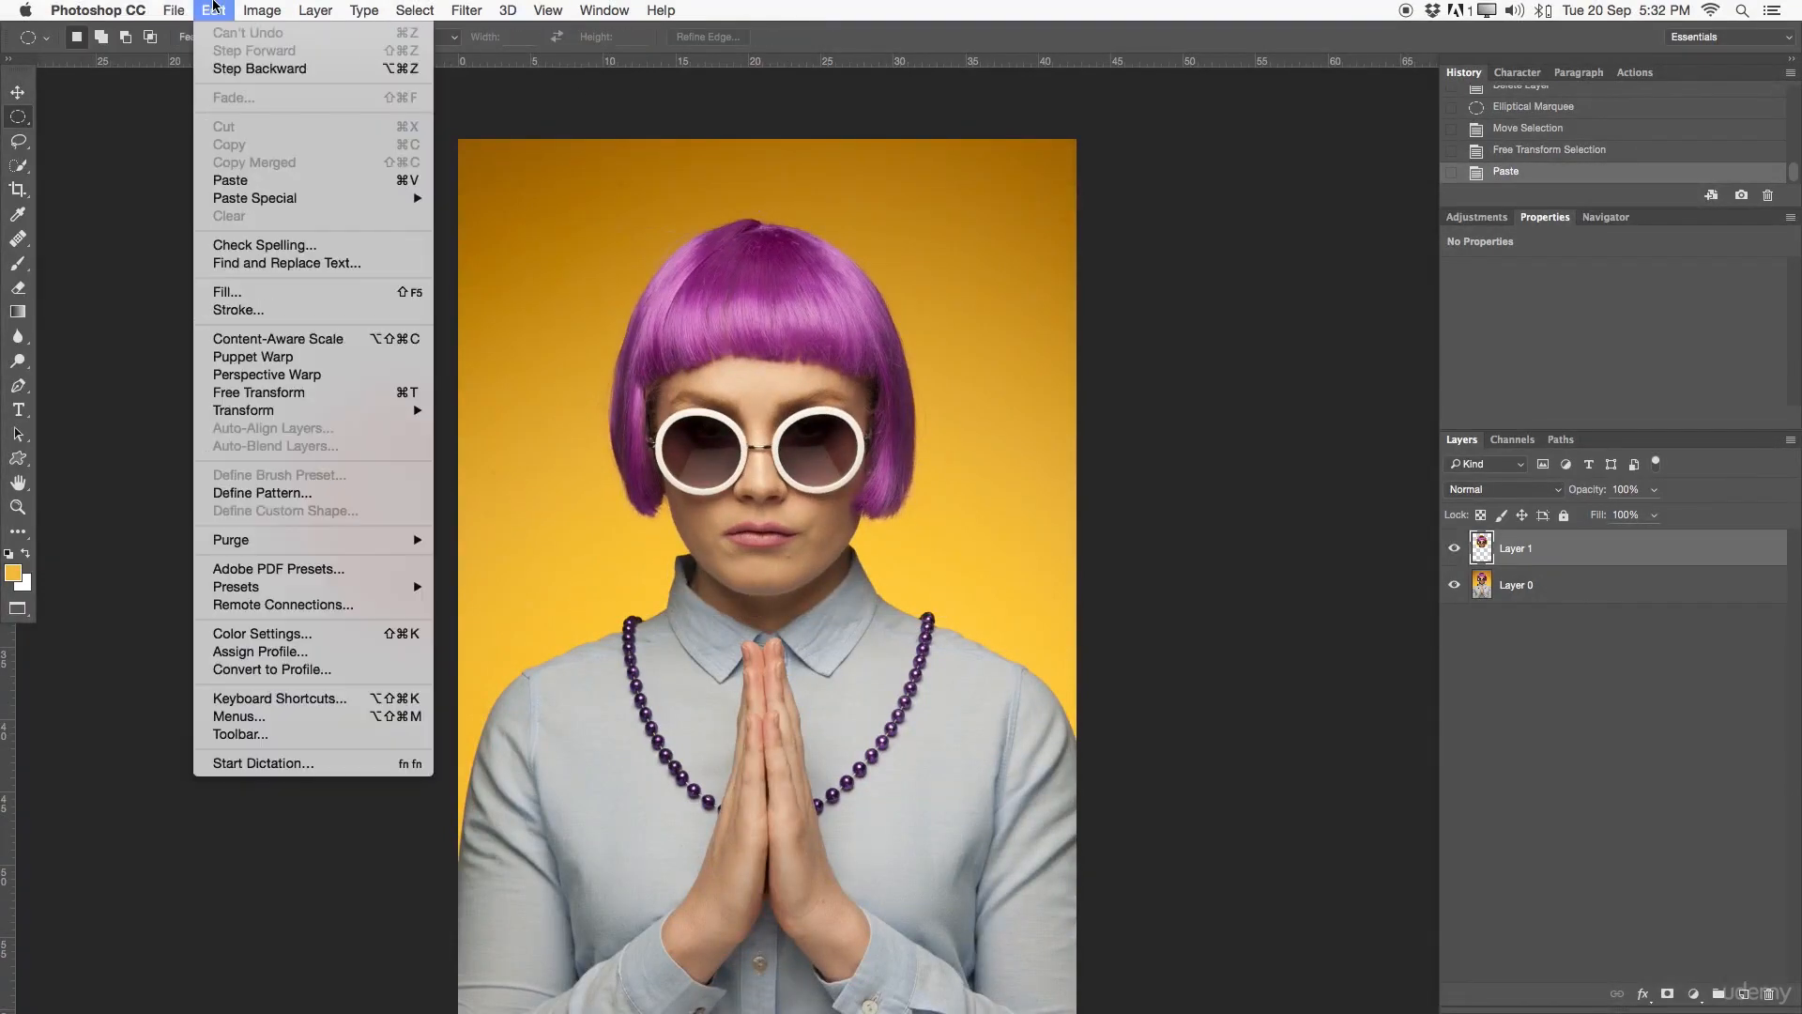
mouse_move(270, 409)
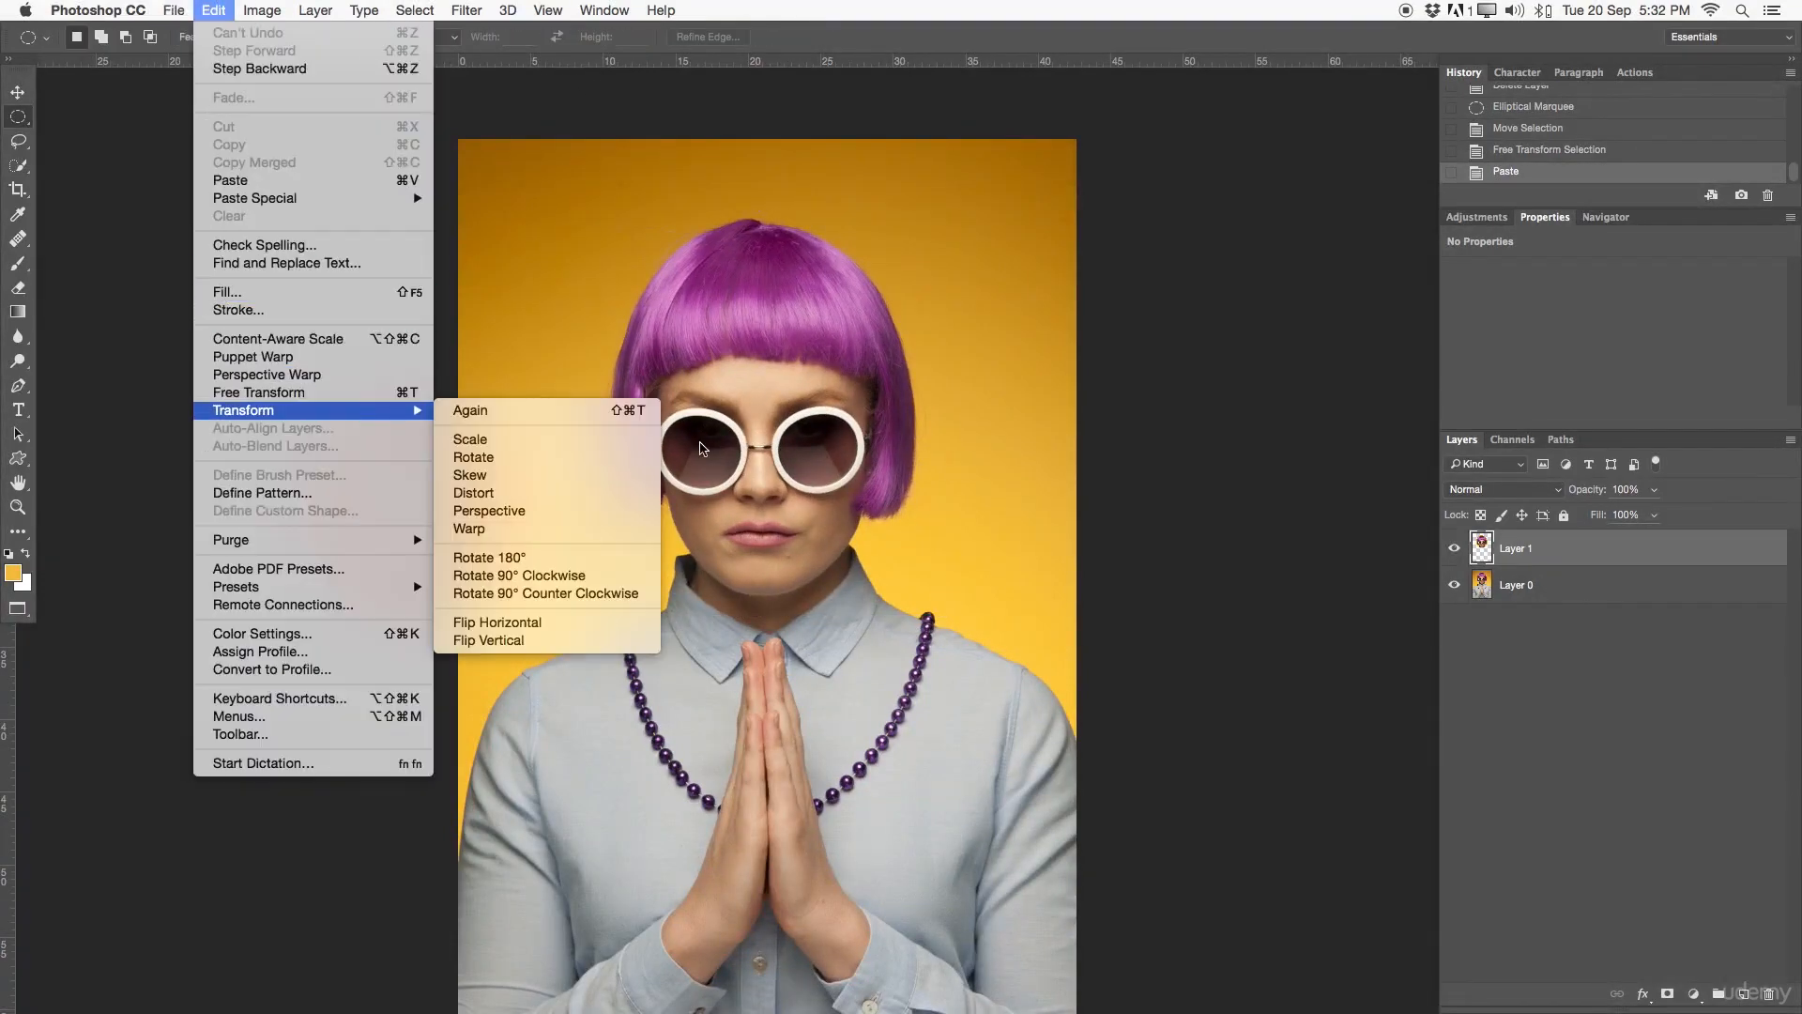
click(572, 498)
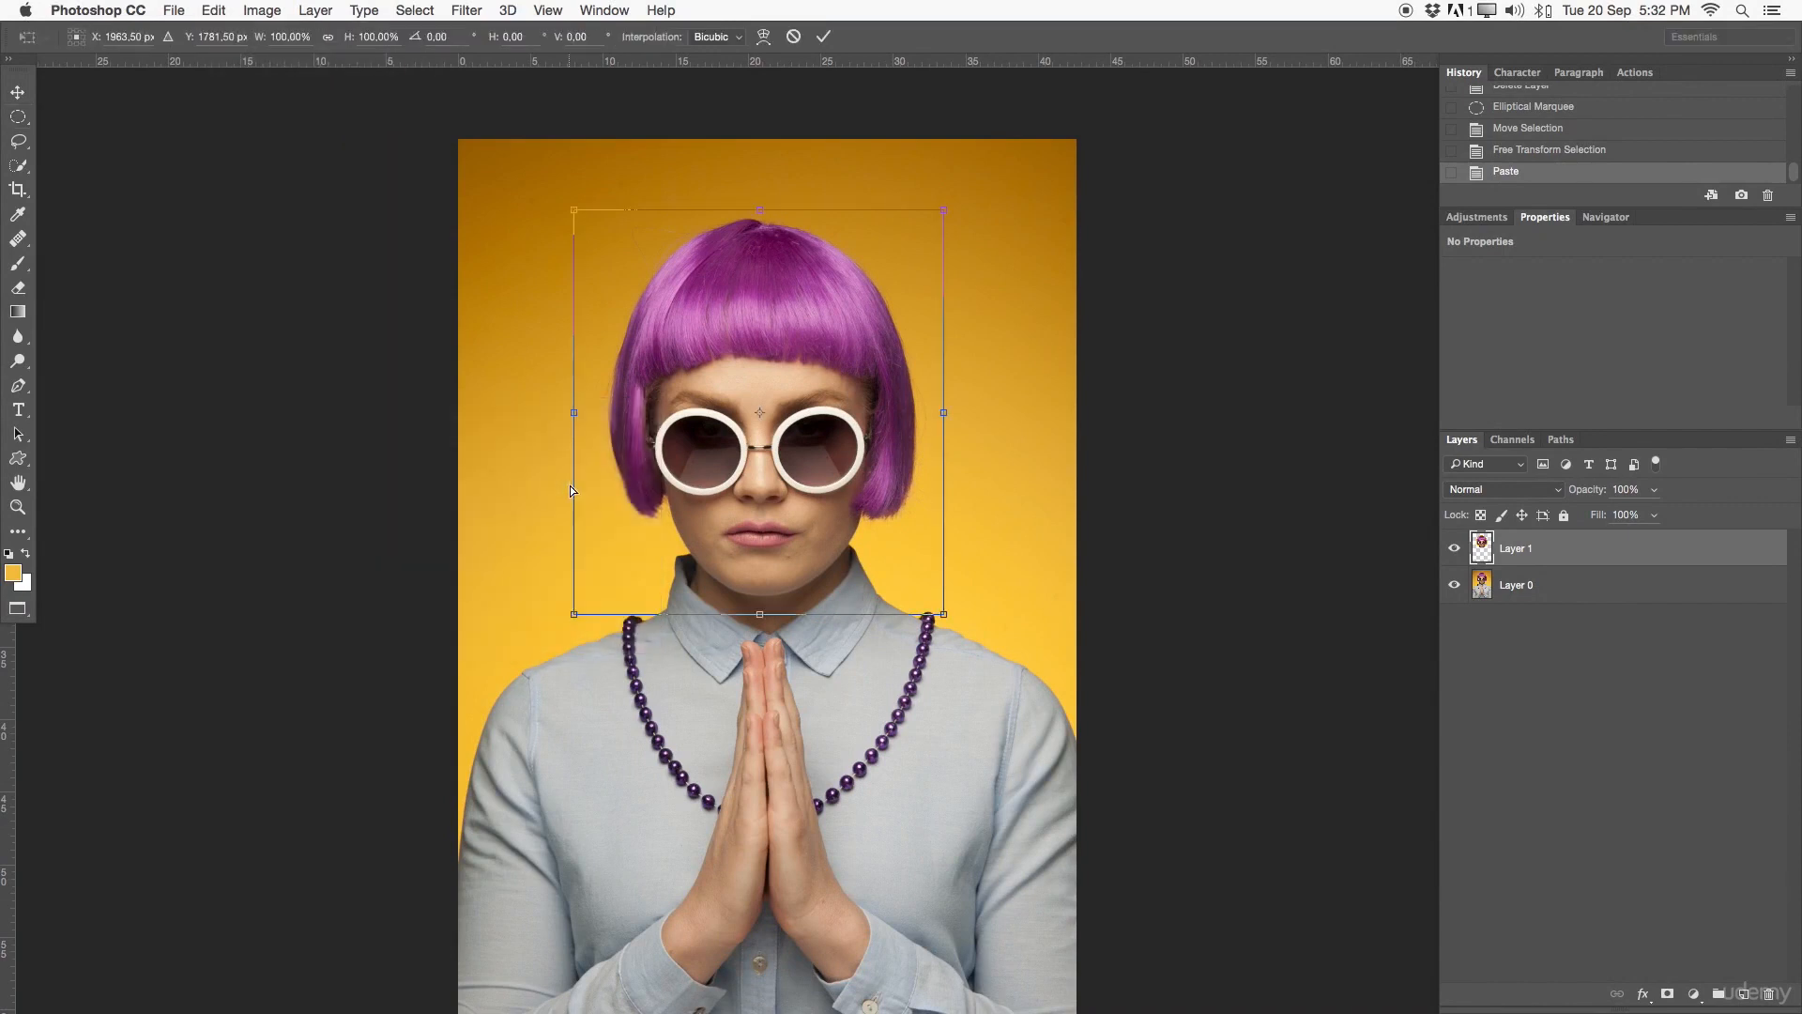
key(Escape)
- Try slanting the copied head by moving its corner points so one side is taller than the other, and cancel the transform
click(214, 11)
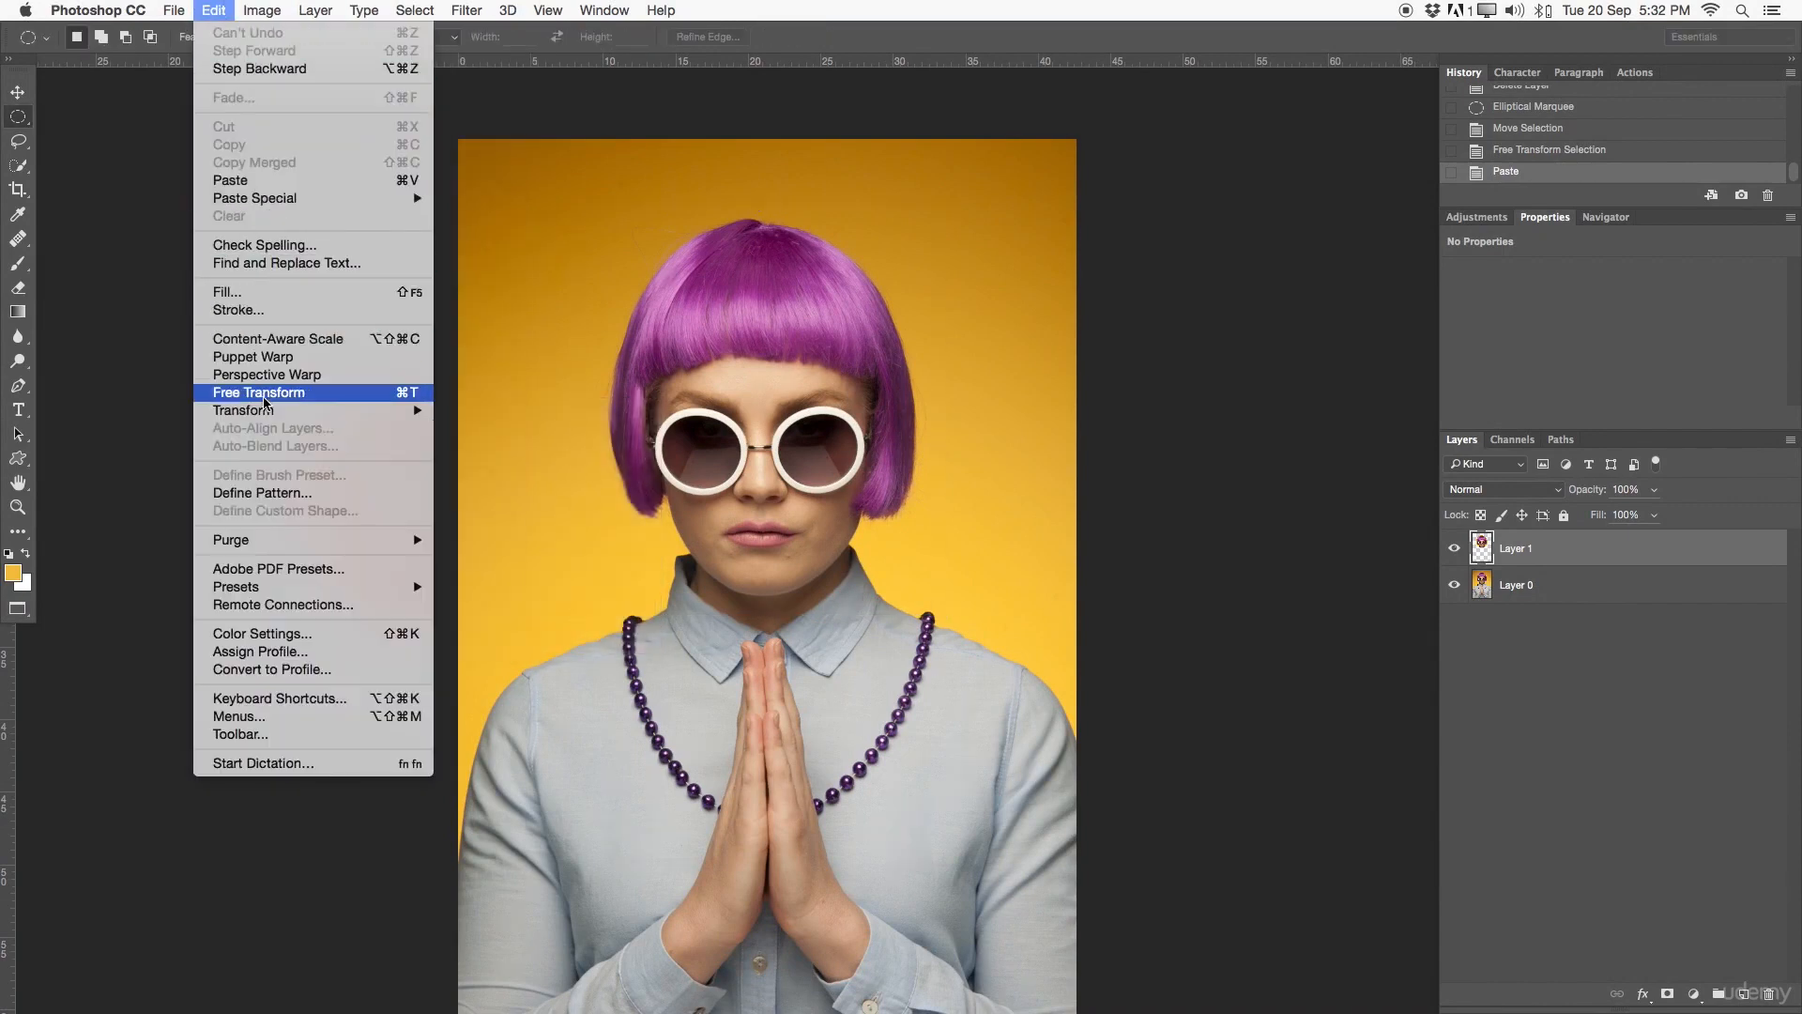
mouse_move(277, 411)
click(491, 441)
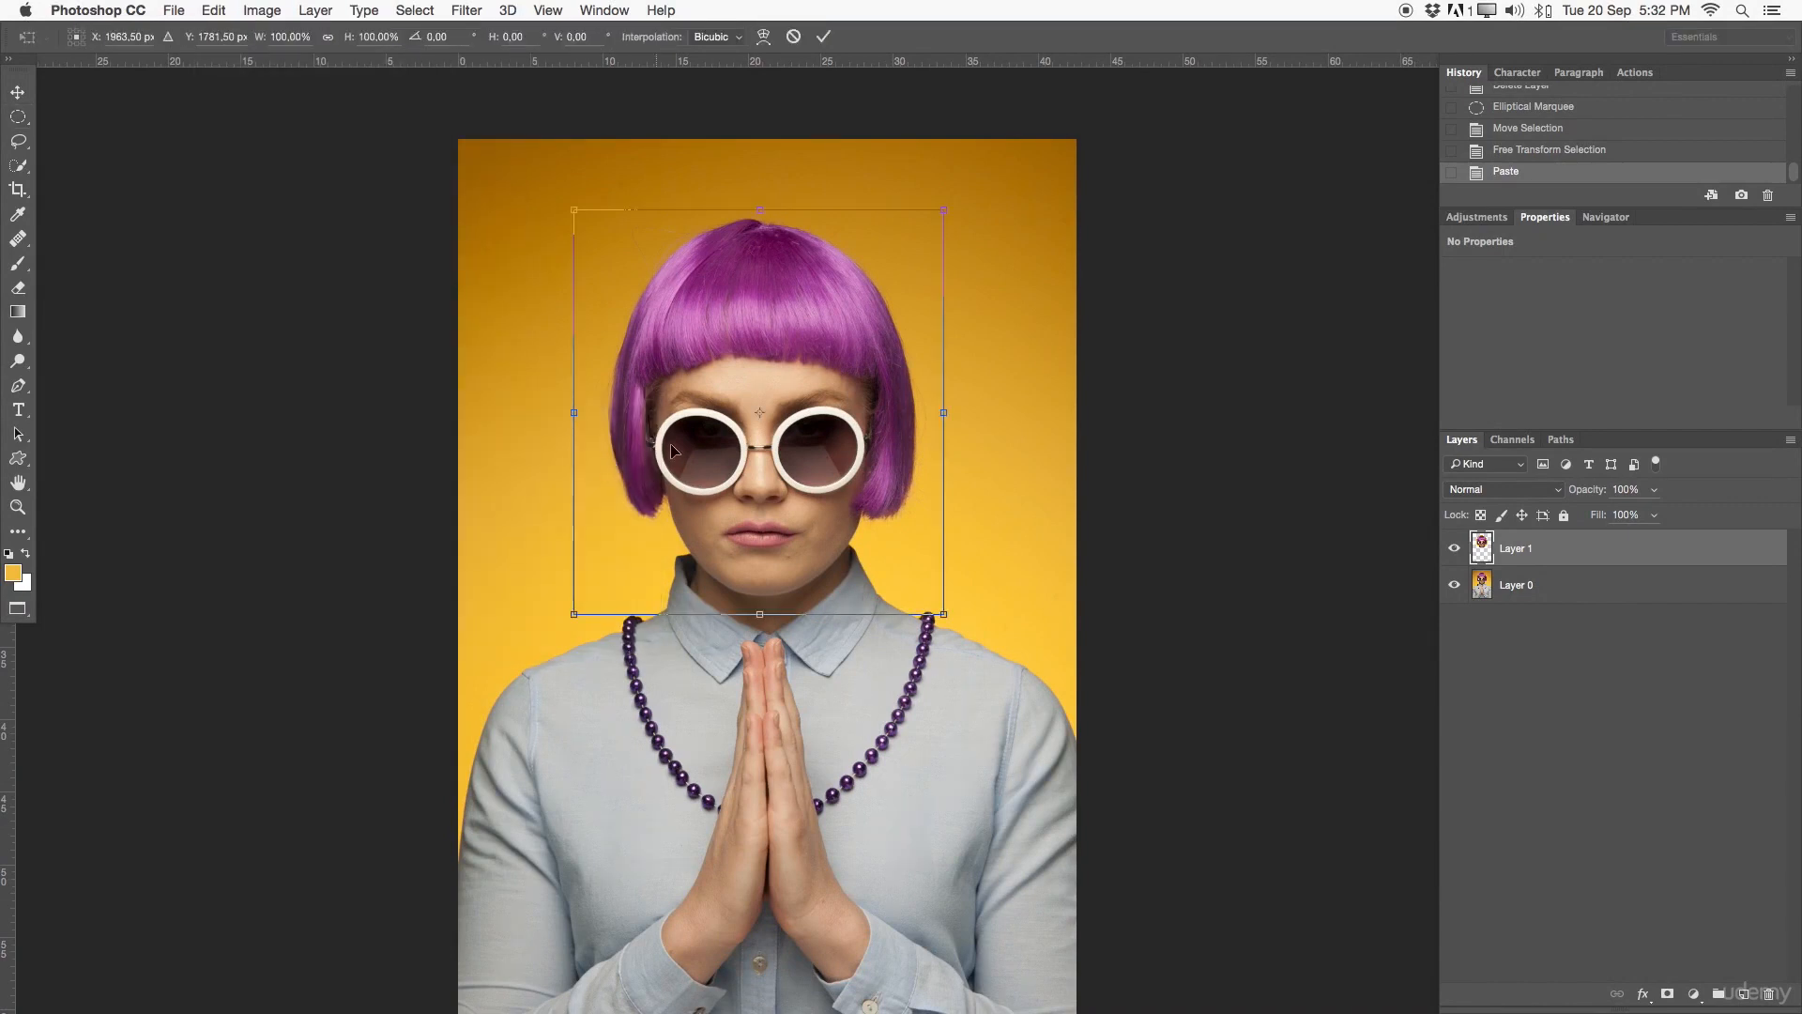
drag(943, 212, 944, 92)
drag(942, 620, 961, 755)
drag(573, 216, 577, 282)
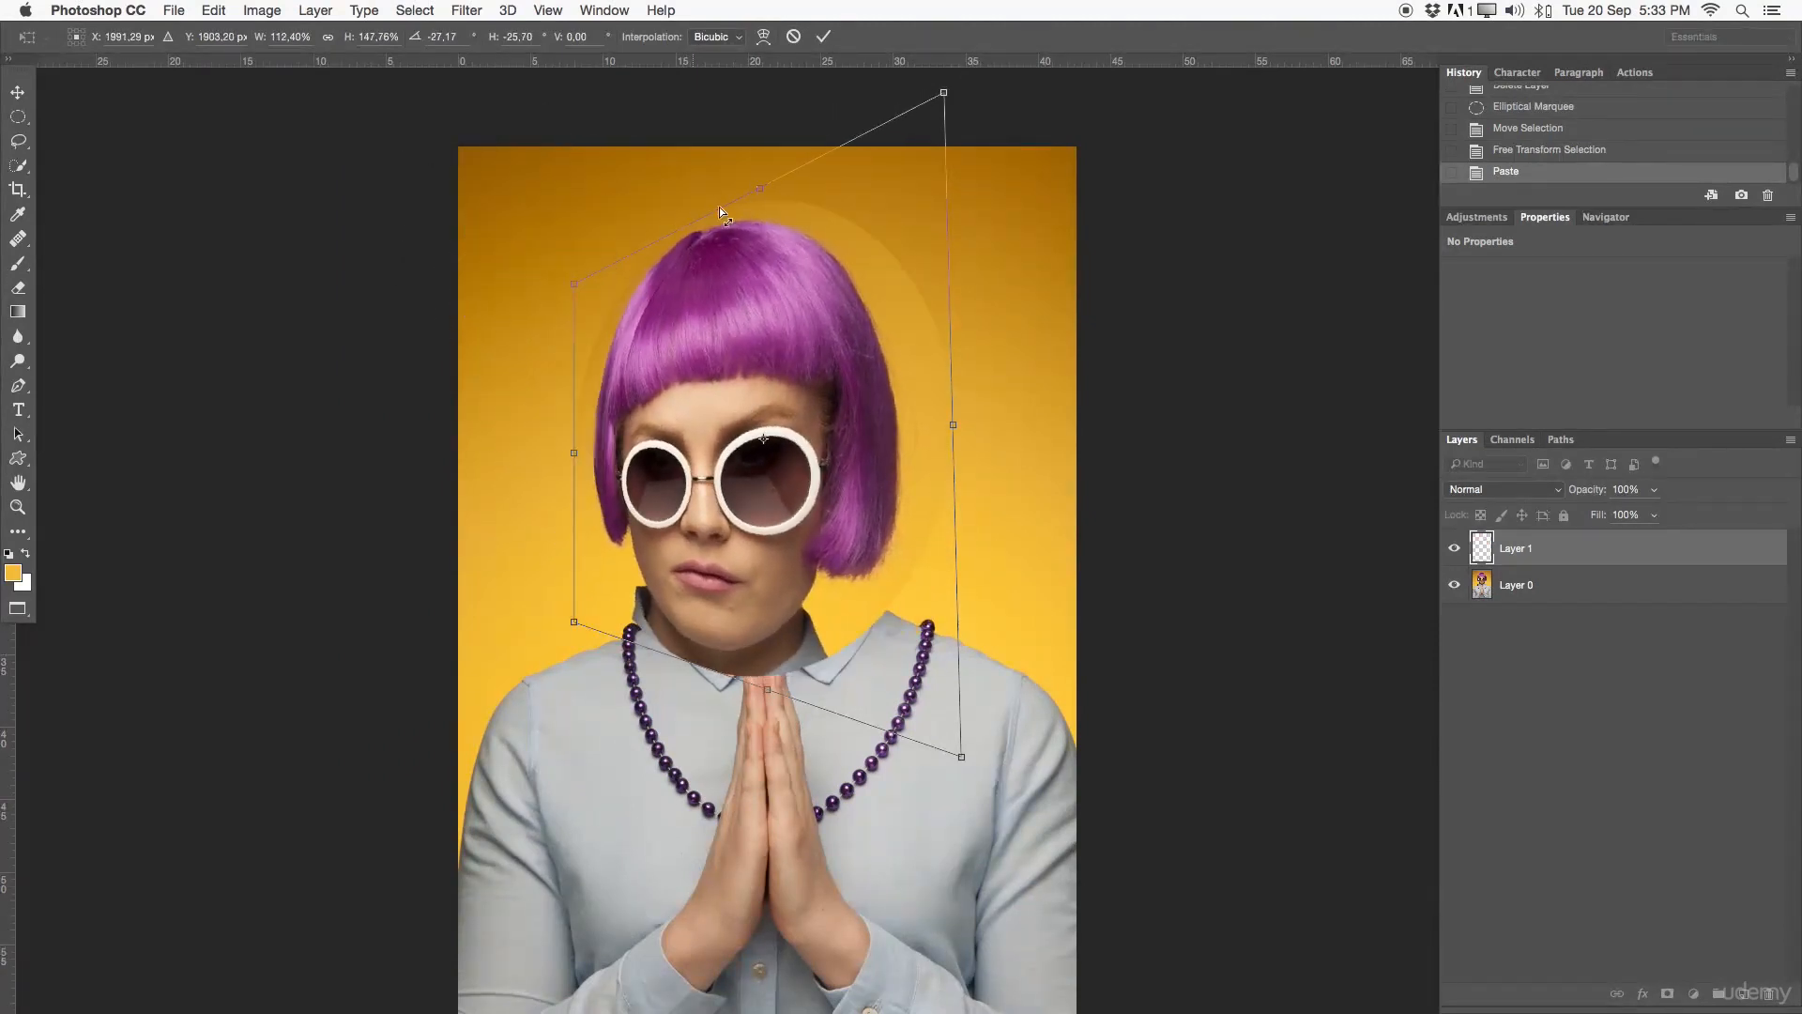
drag(760, 188, 776, 229)
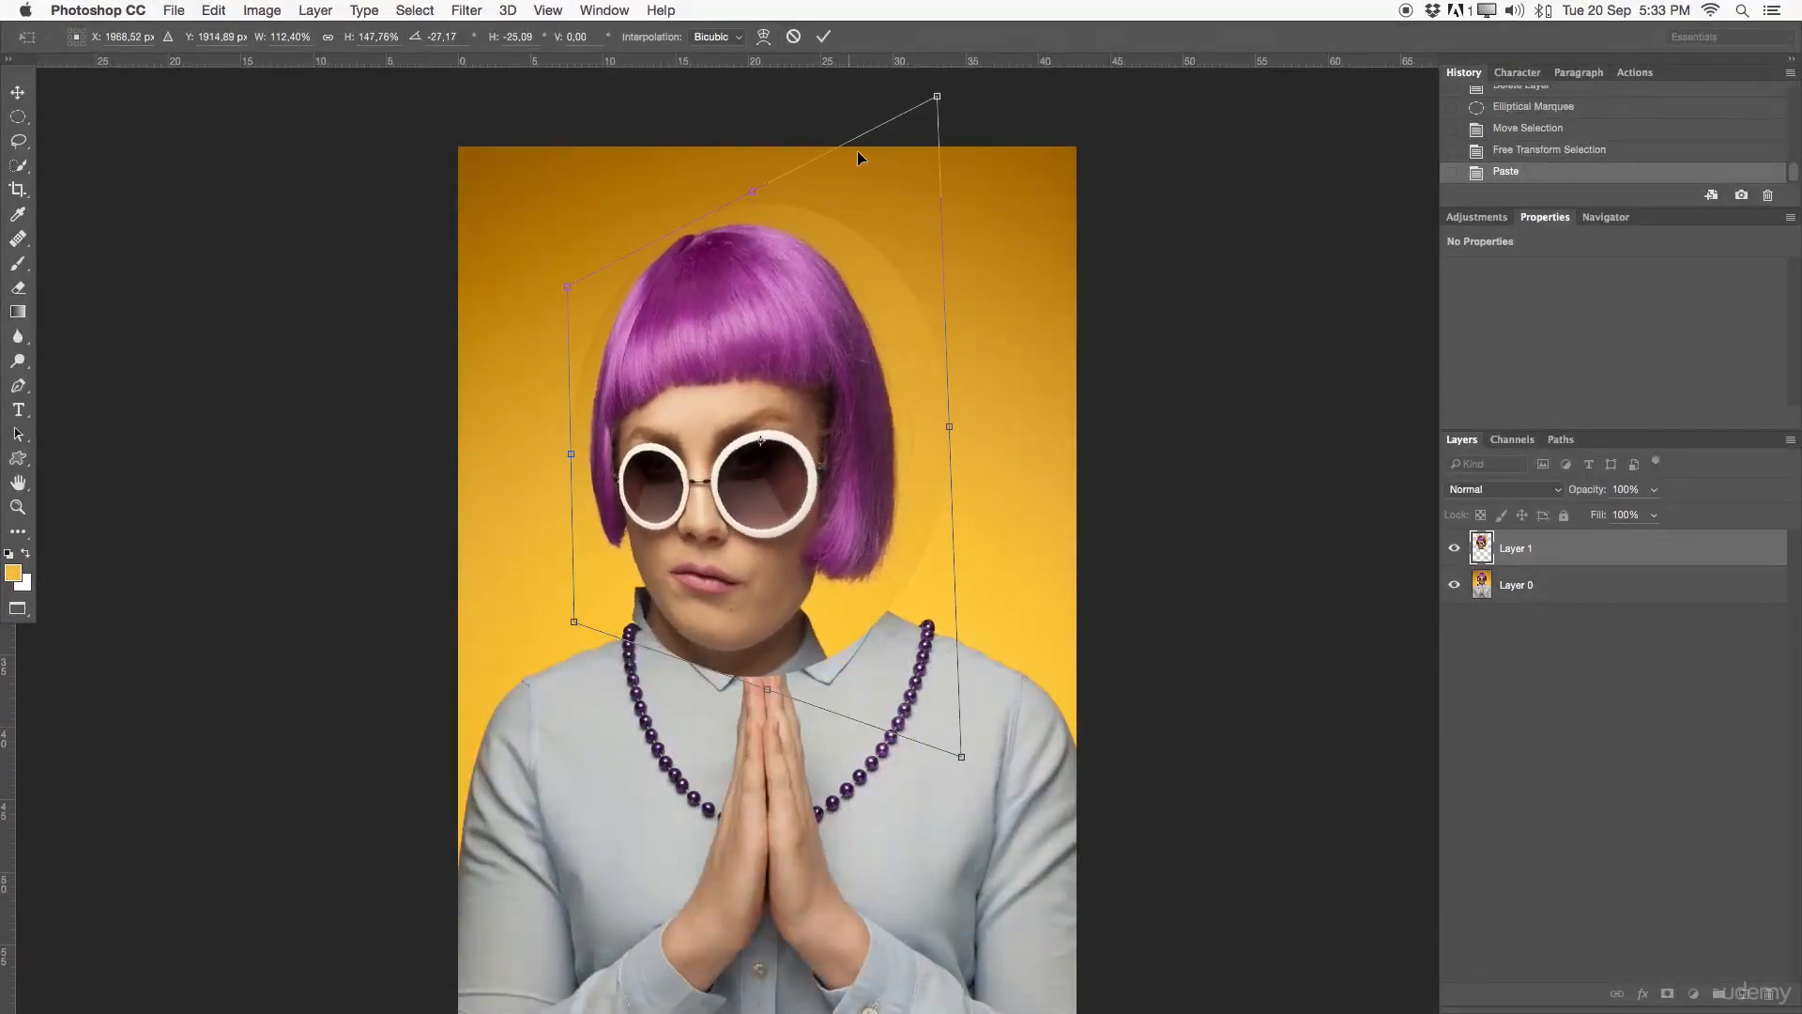
key(Escape)
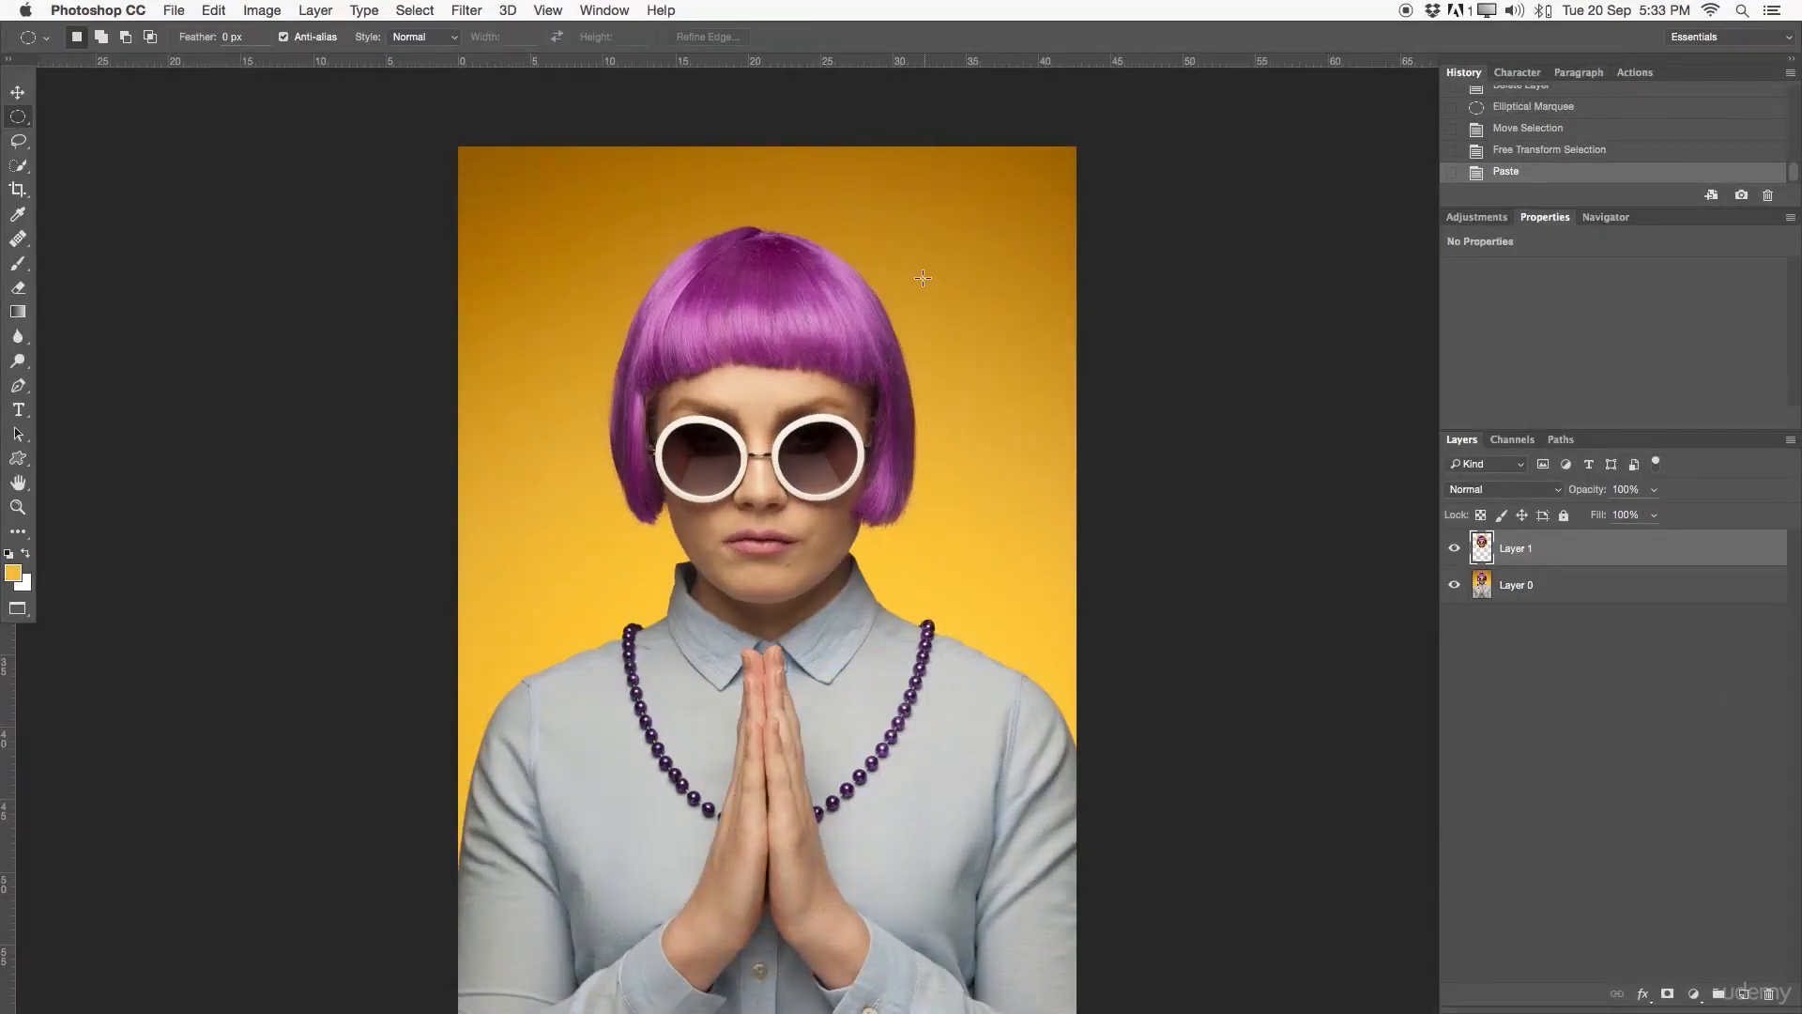
- Try narrowing the top of the copied head by moving both upper corners of its transform frame inward
click(214, 10)
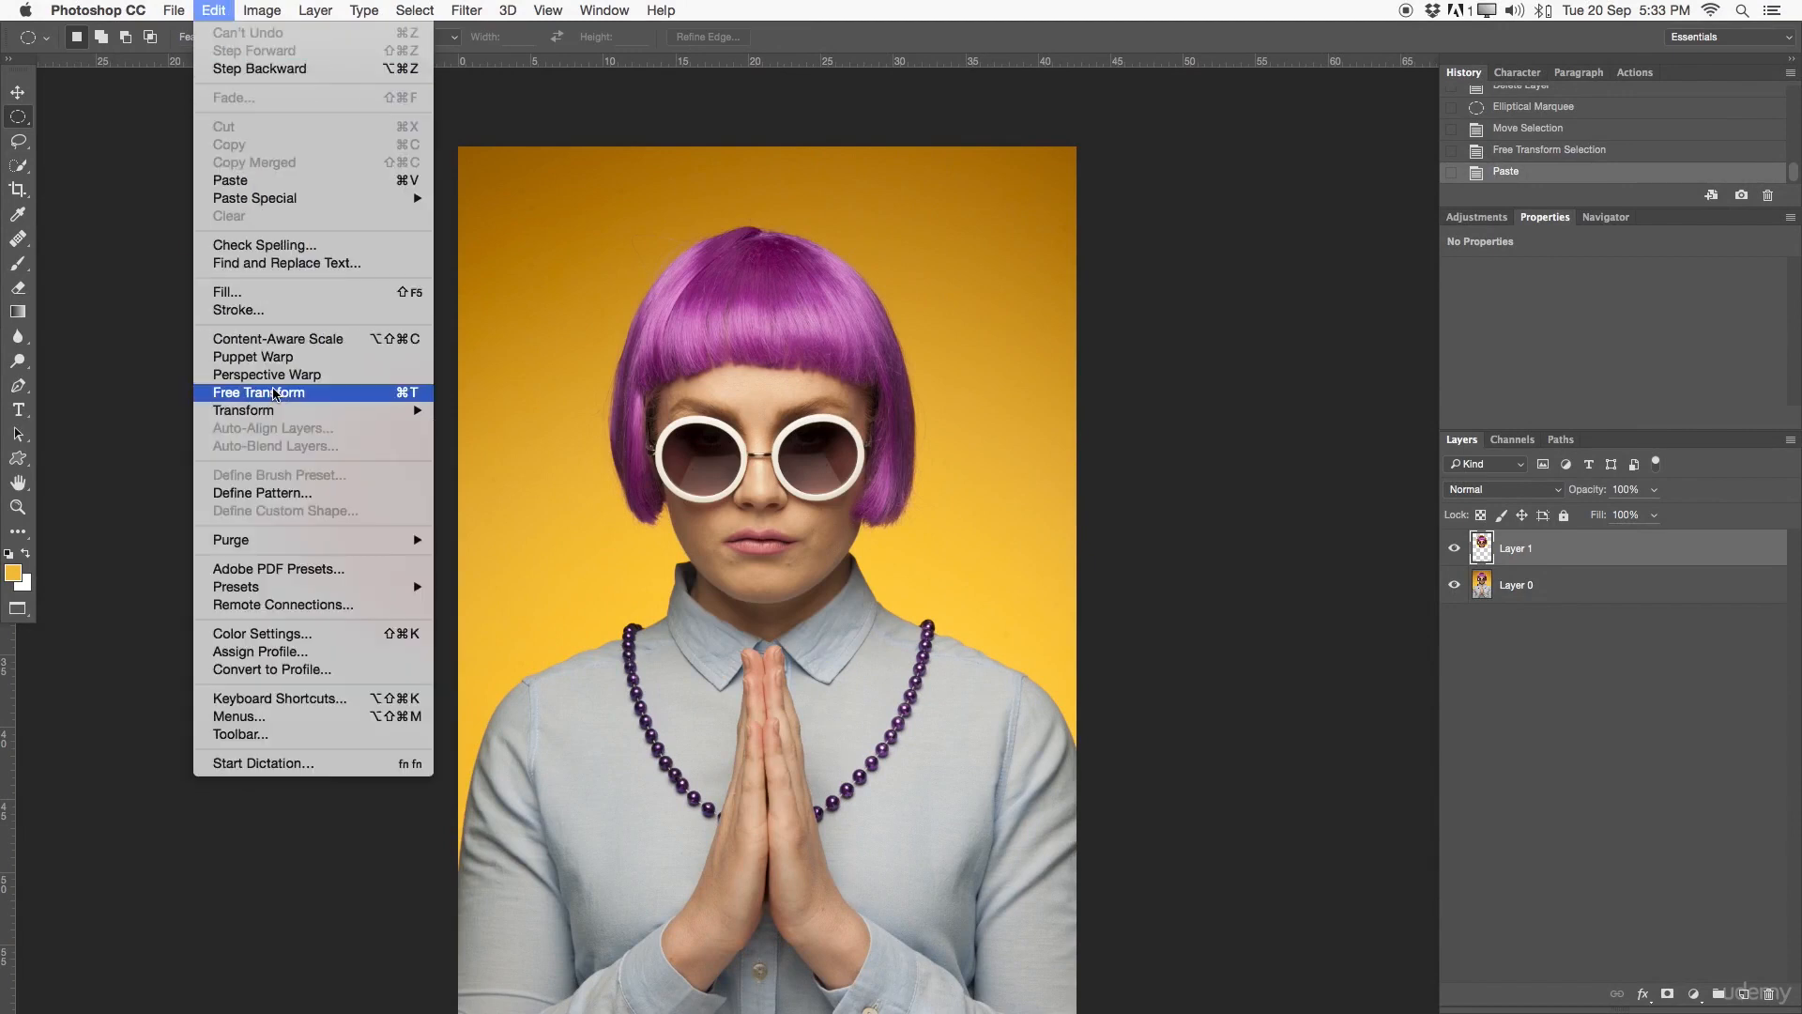
mouse_move(282, 409)
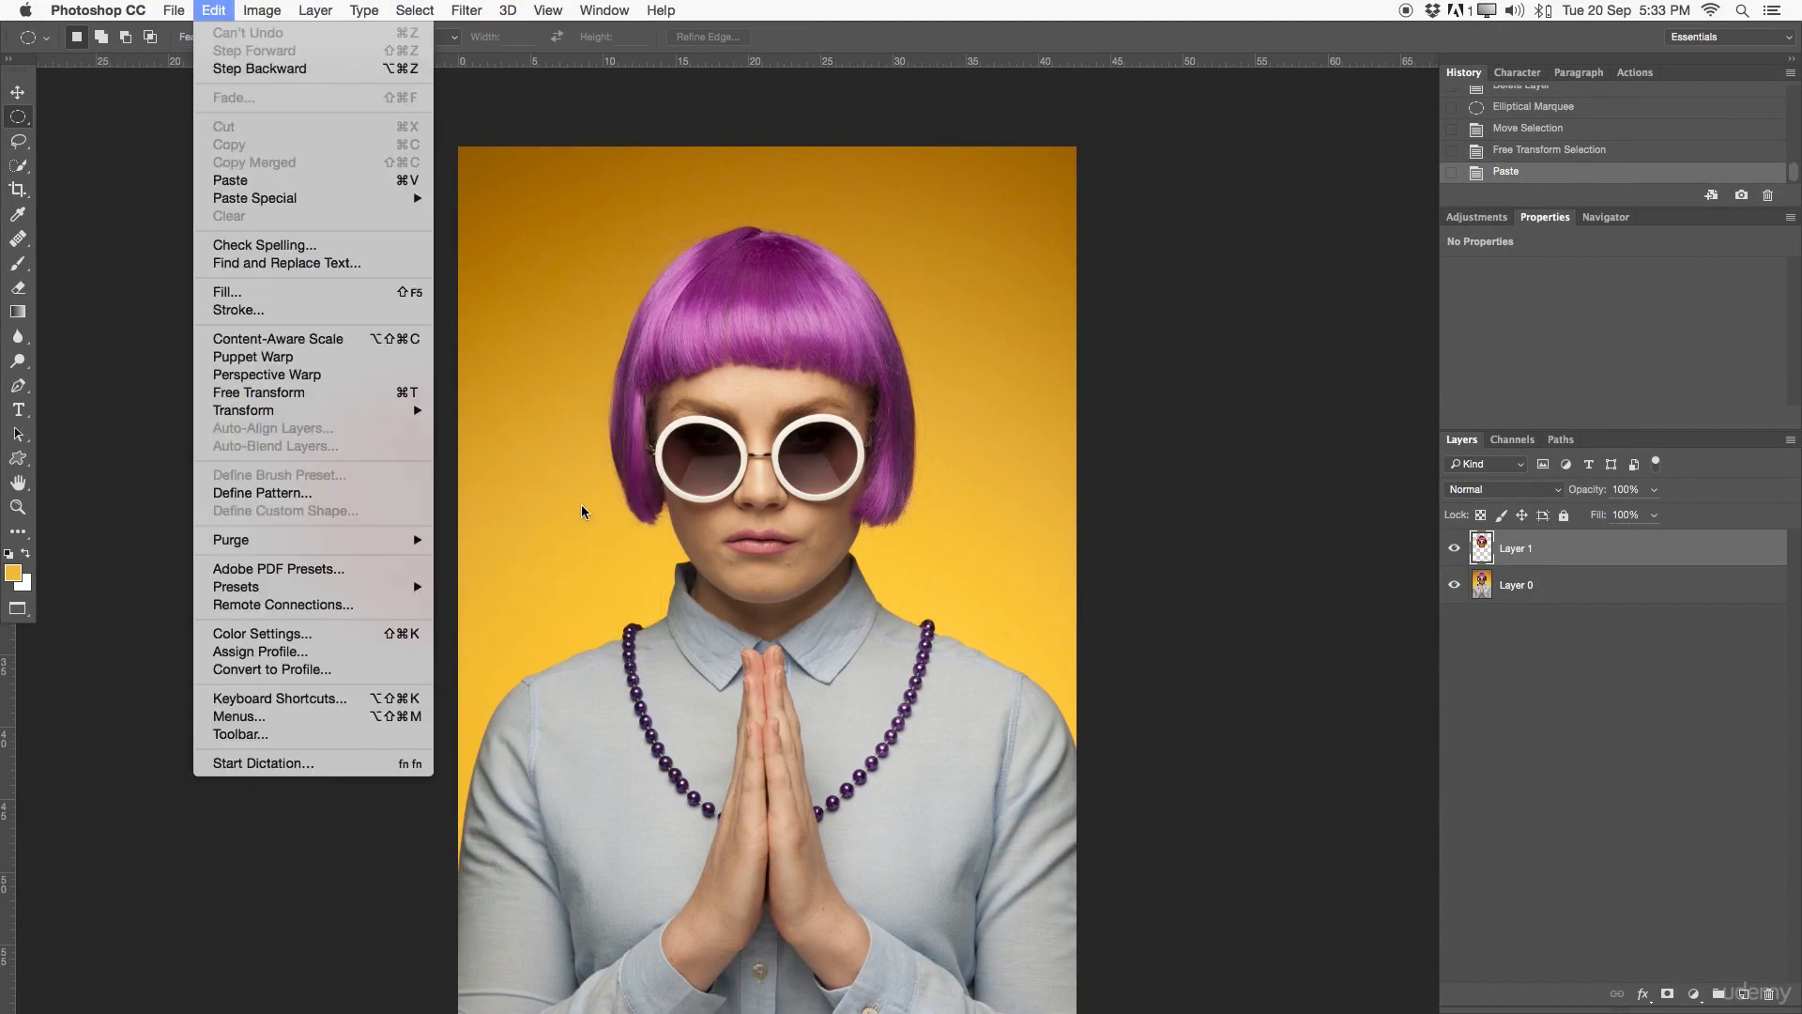
click(518, 512)
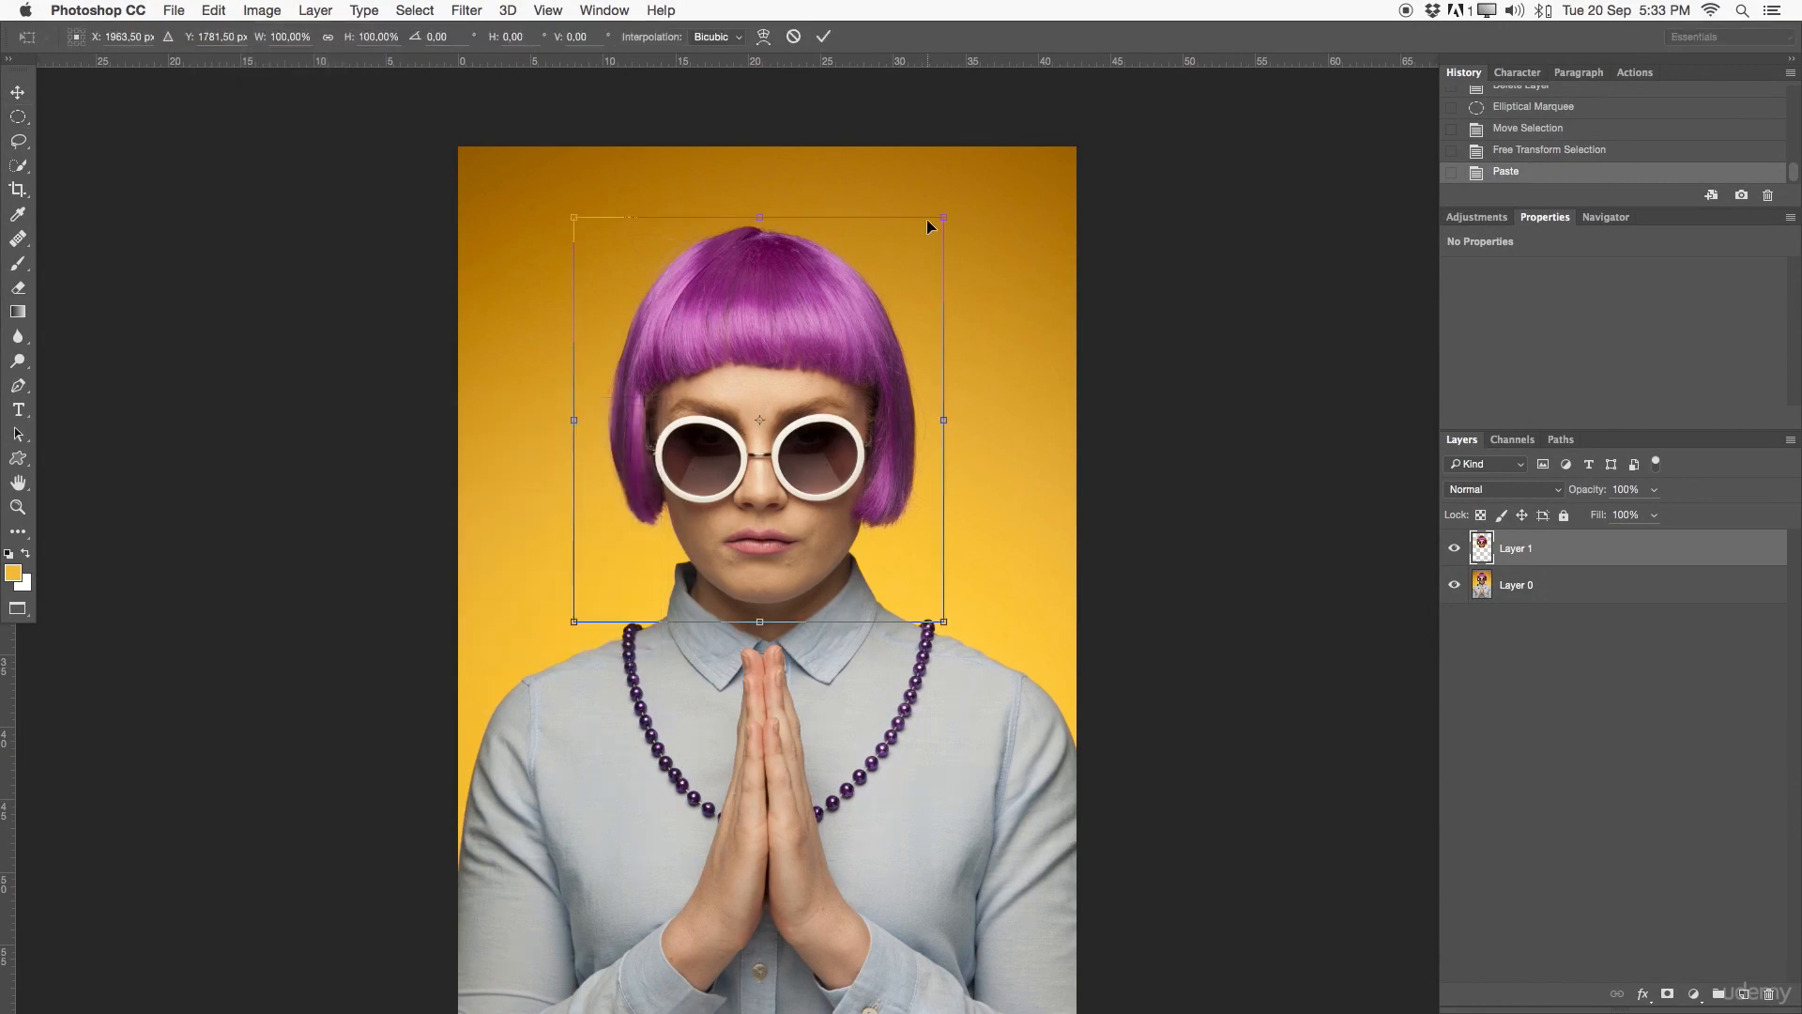
drag(944, 221, 1000, 450)
drag(977, 267, 883, 255)
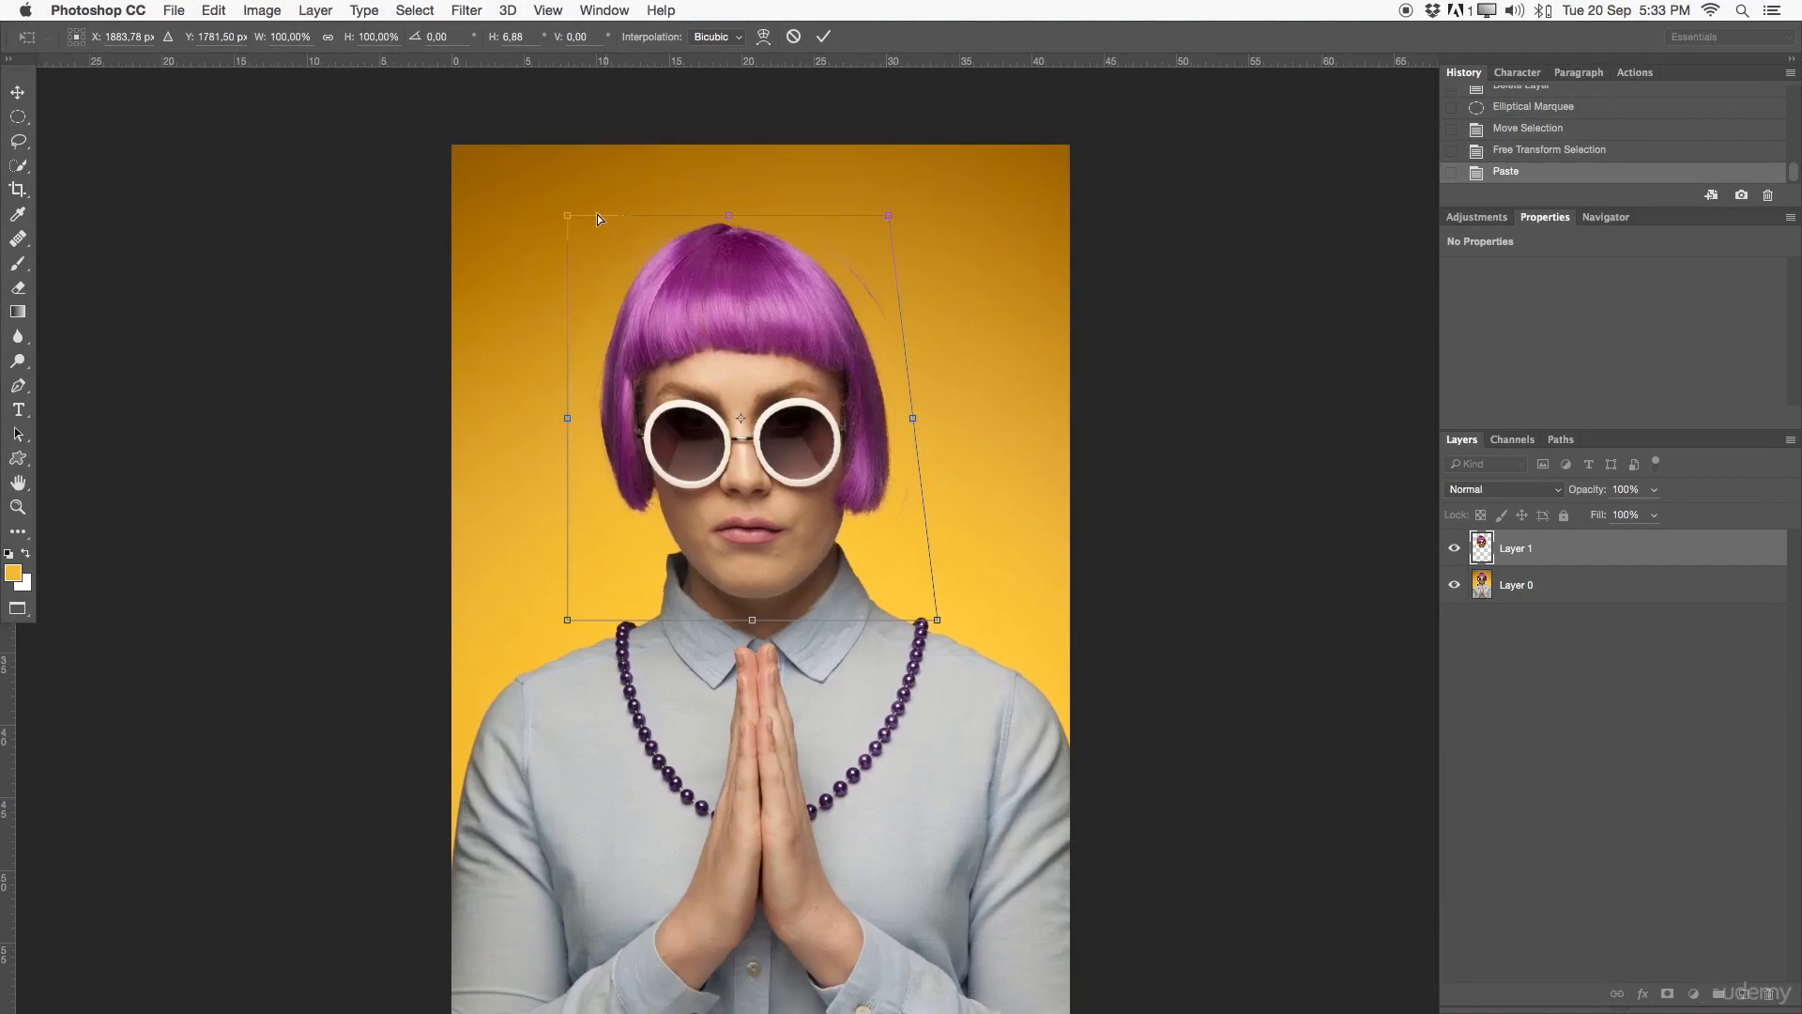
drag(569, 220, 629, 215)
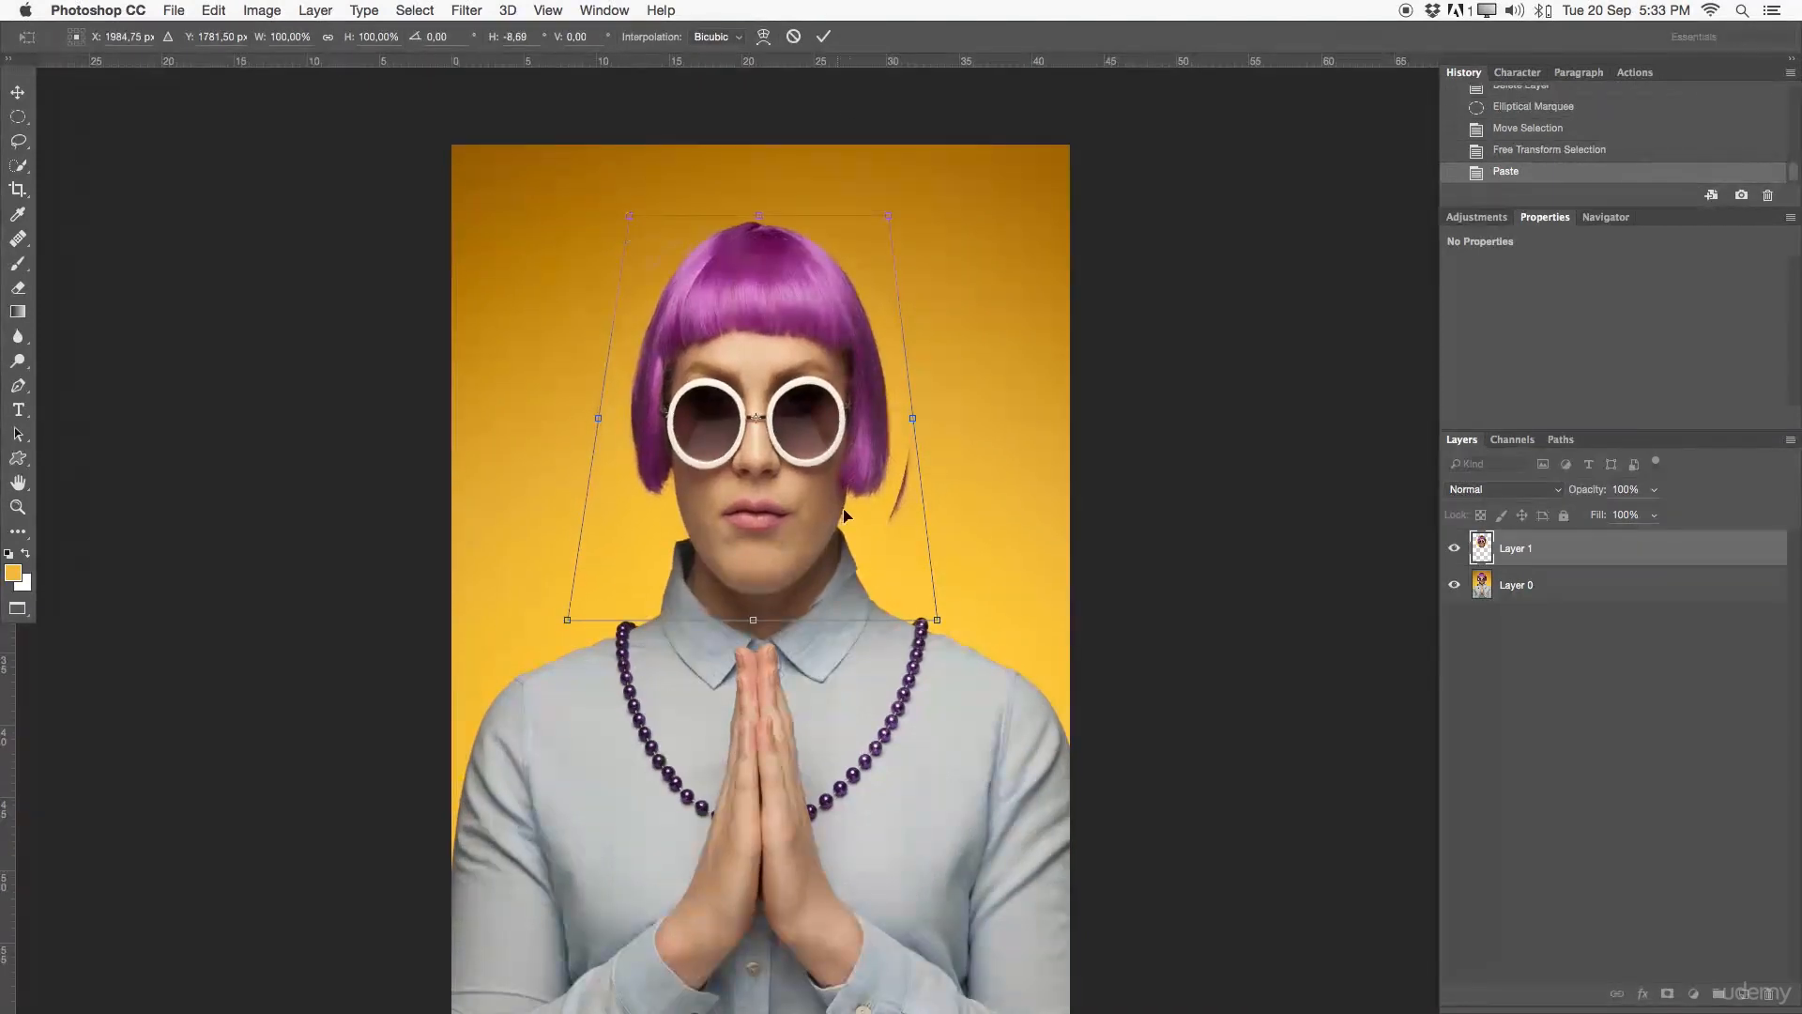
- Try reshaping the head further with the side, top and upper corner points, apply the transform, and undo it
mouse_move(913, 421)
mouse_down()
mouse_move(905, 394)
mouse_move(902, 421)
mouse_up()
drag(762, 224, 763, 175)
drag(890, 229, 857, 223)
mouse_move(635, 222)
mouse_down()
mouse_move(656, 219)
mouse_move(629, 219)
mouse_up()
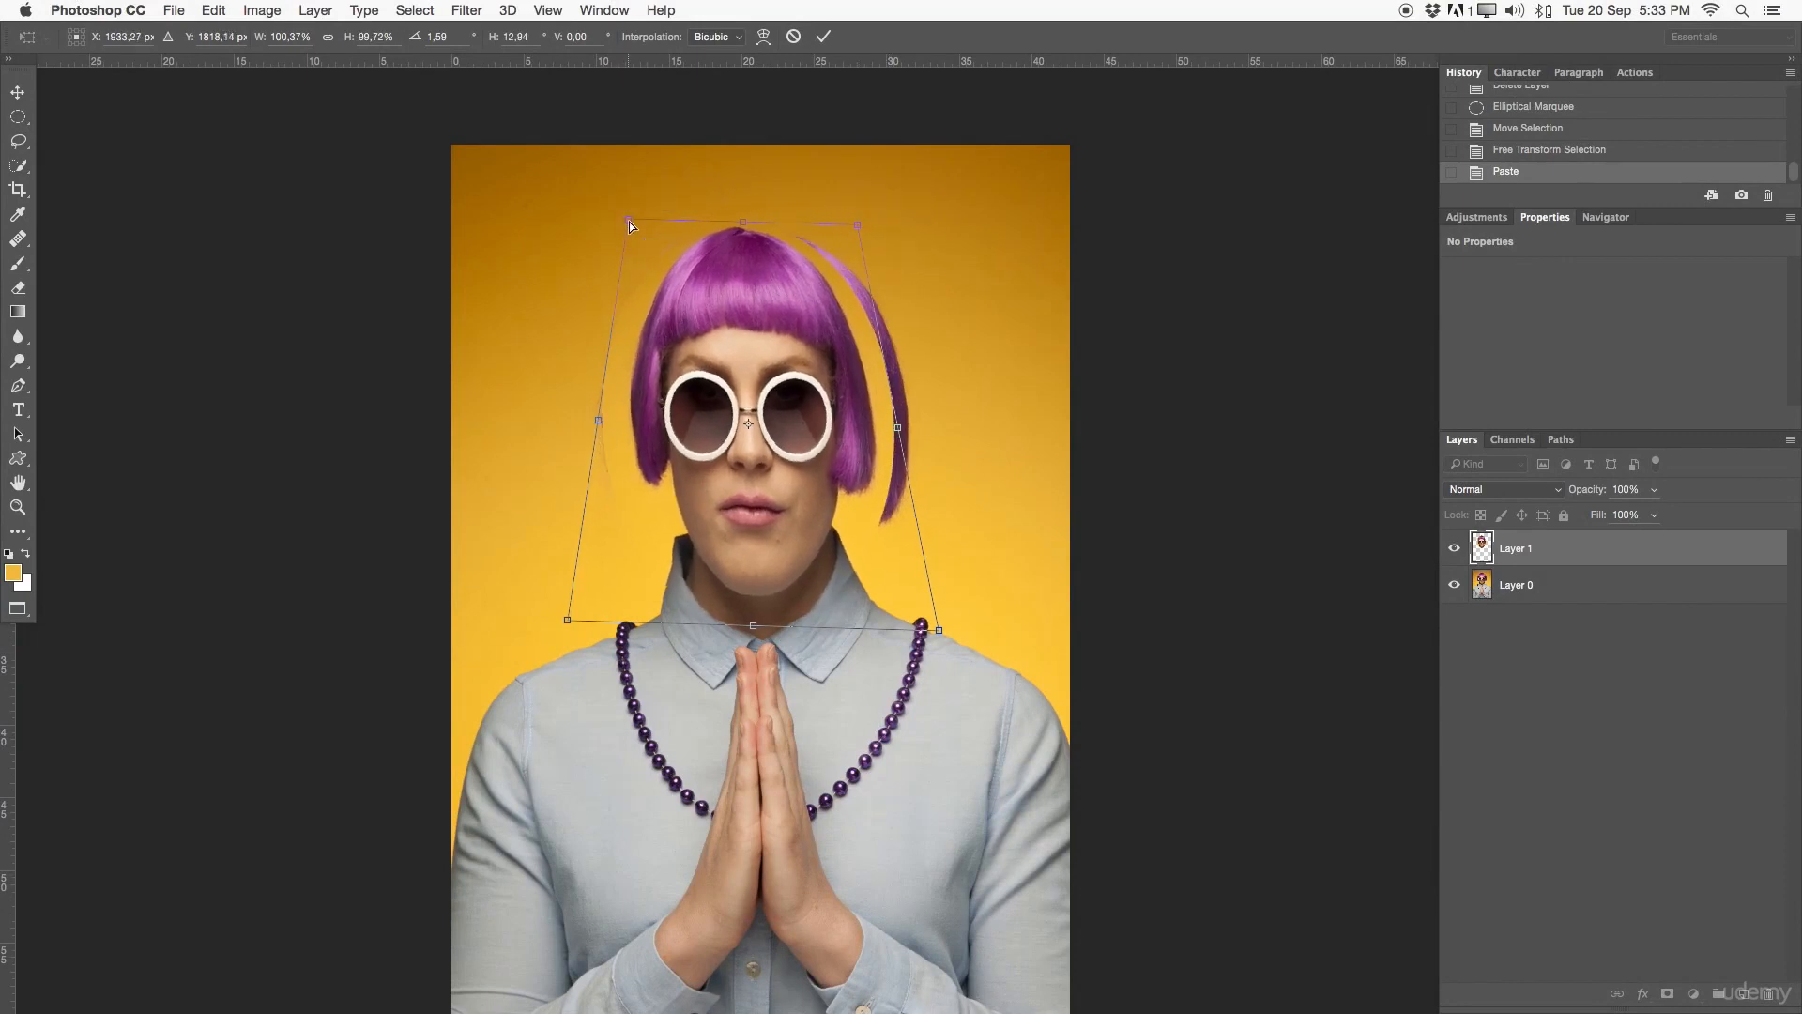
key(Return)
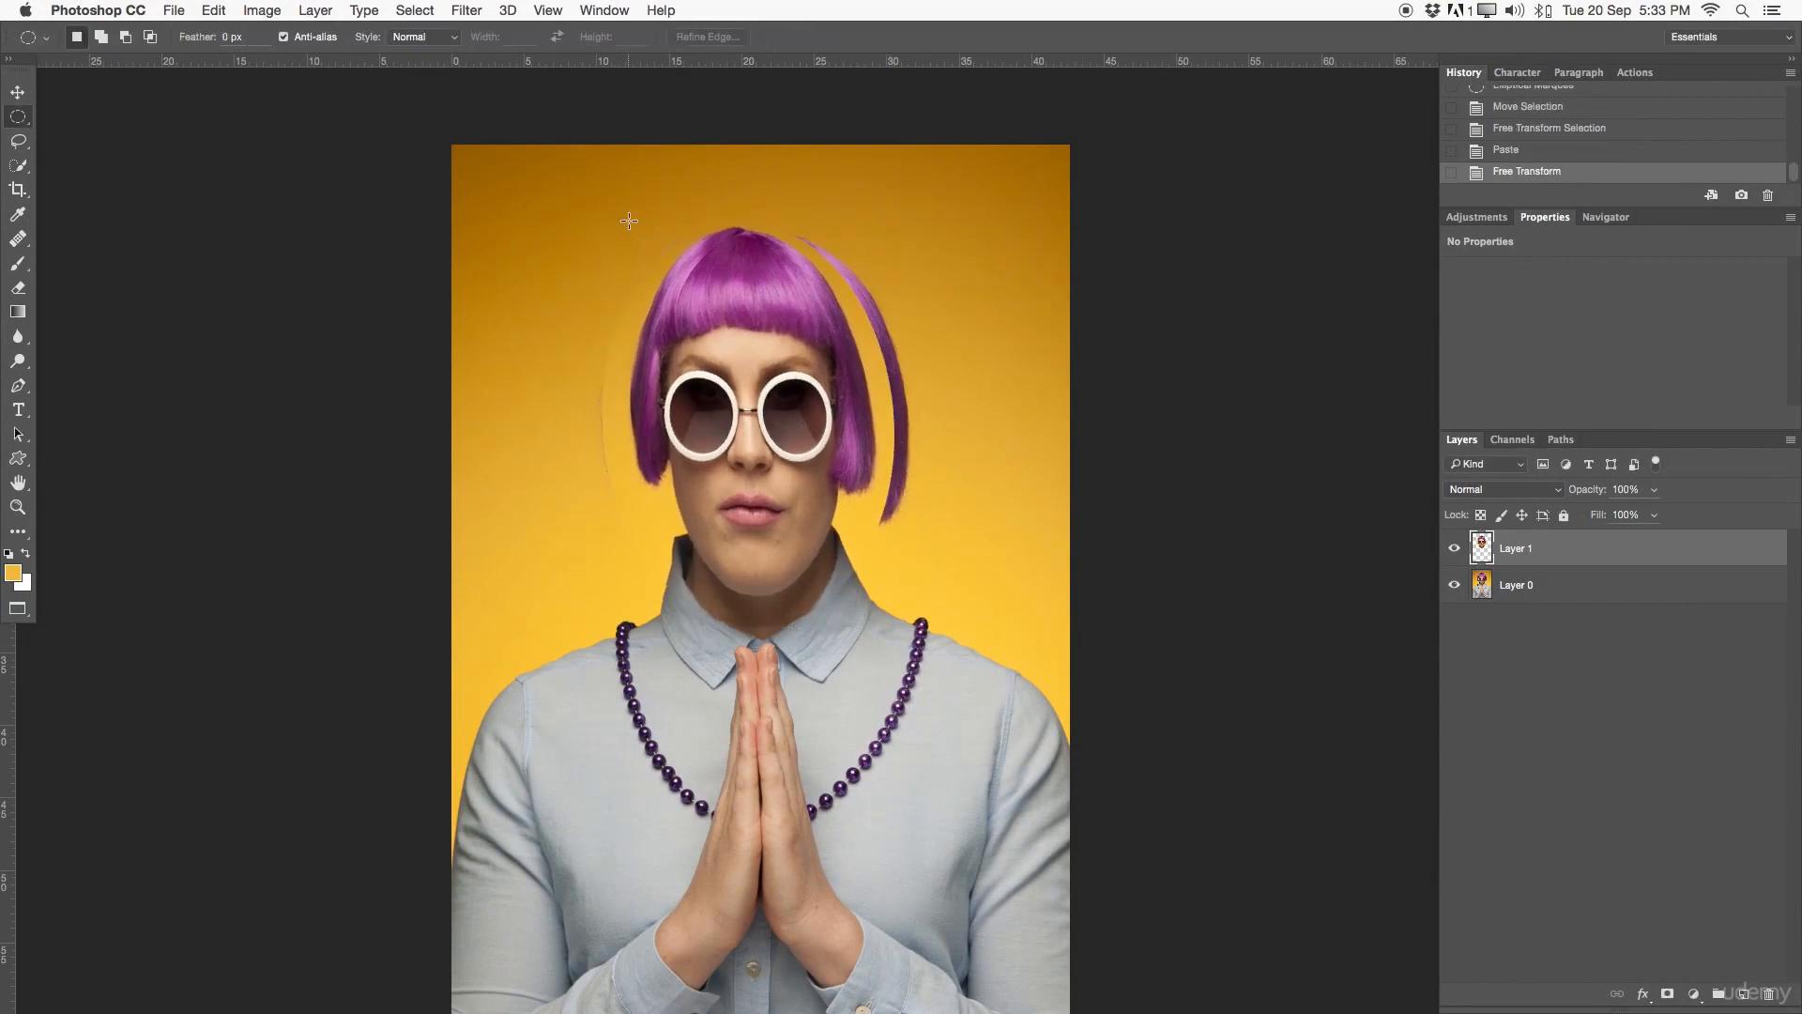
drag(783, 481, 718, 394)
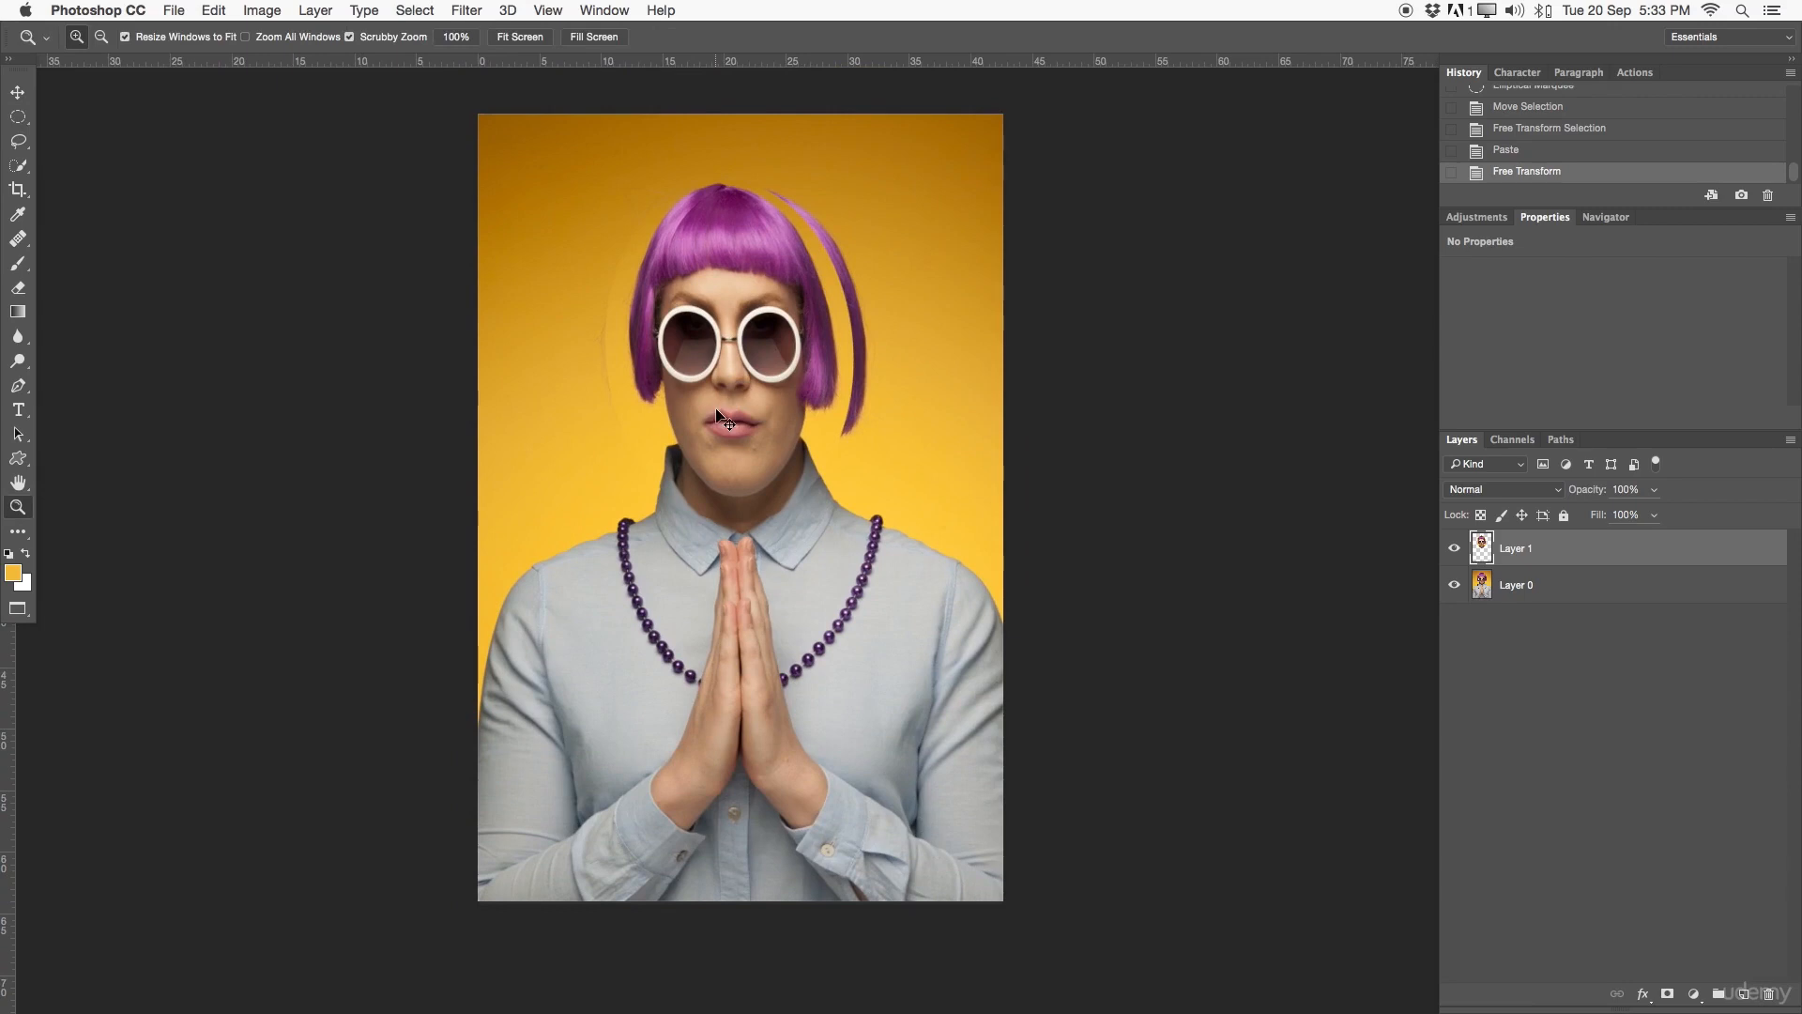
key(super+z)
- Try the Perspective transform on the copied head, making one side of it taller, and cancel it
click(215, 10)
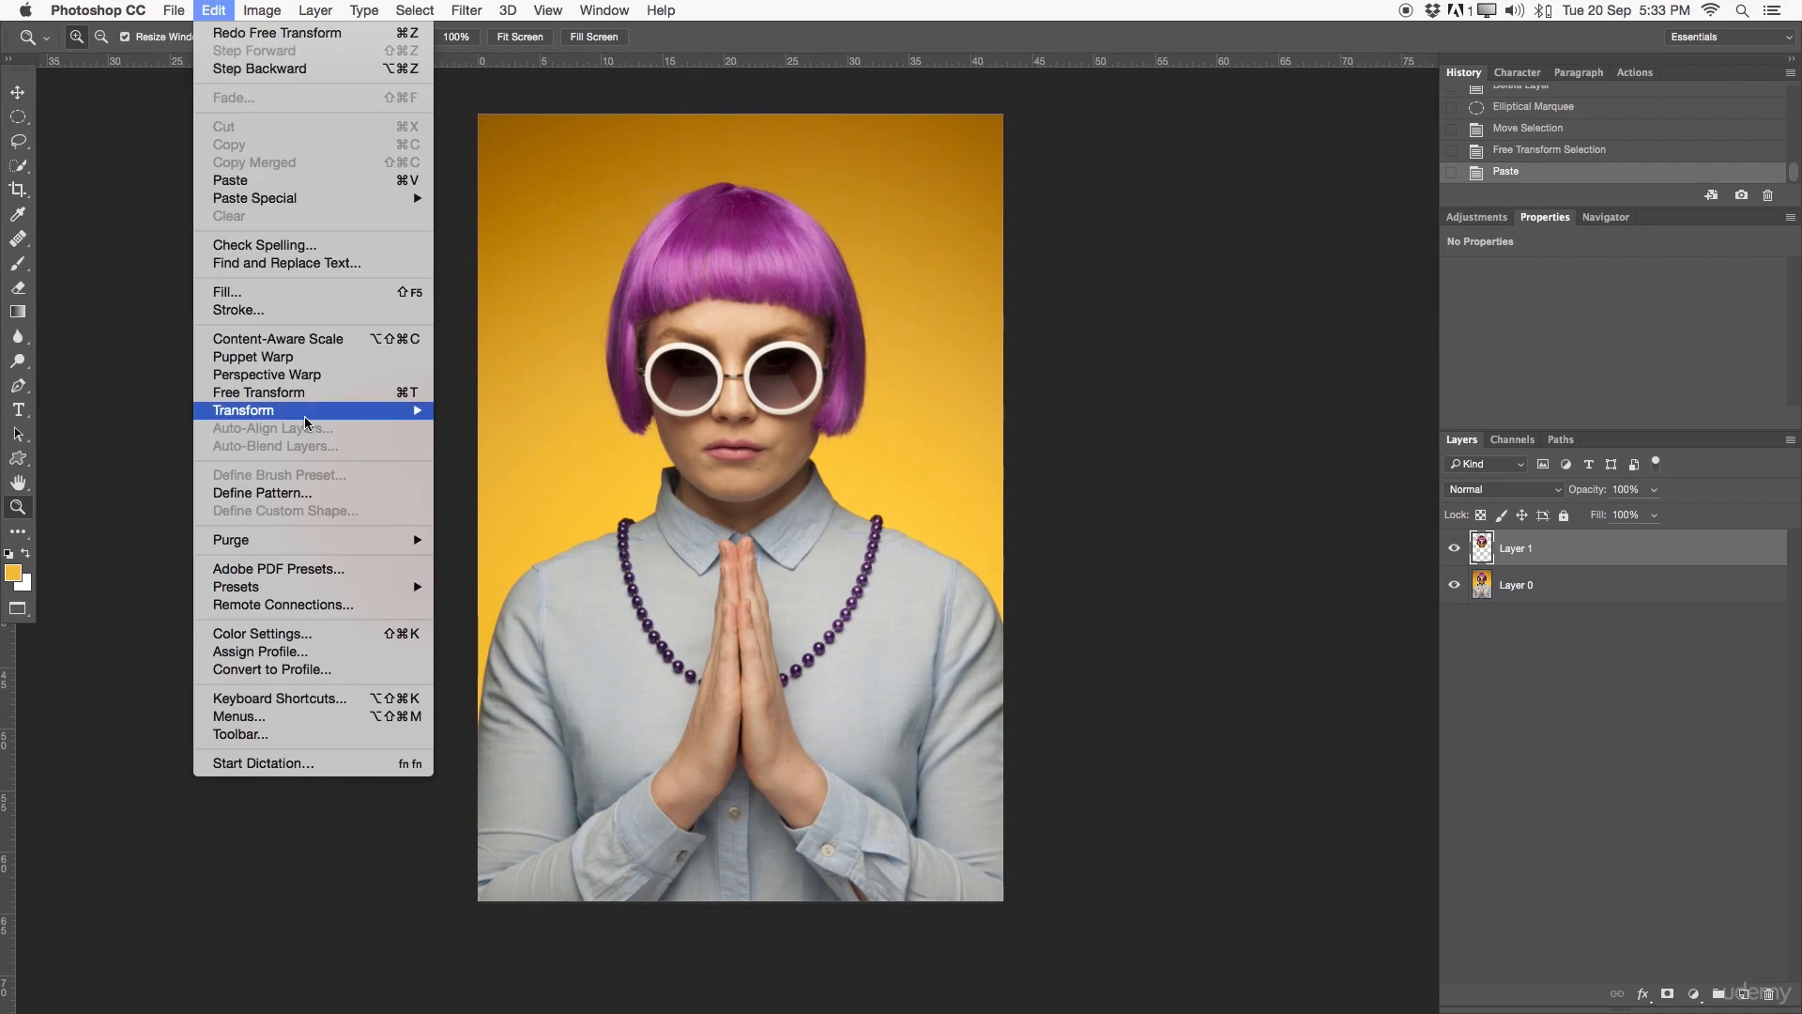
mouse_move(305, 414)
click(526, 512)
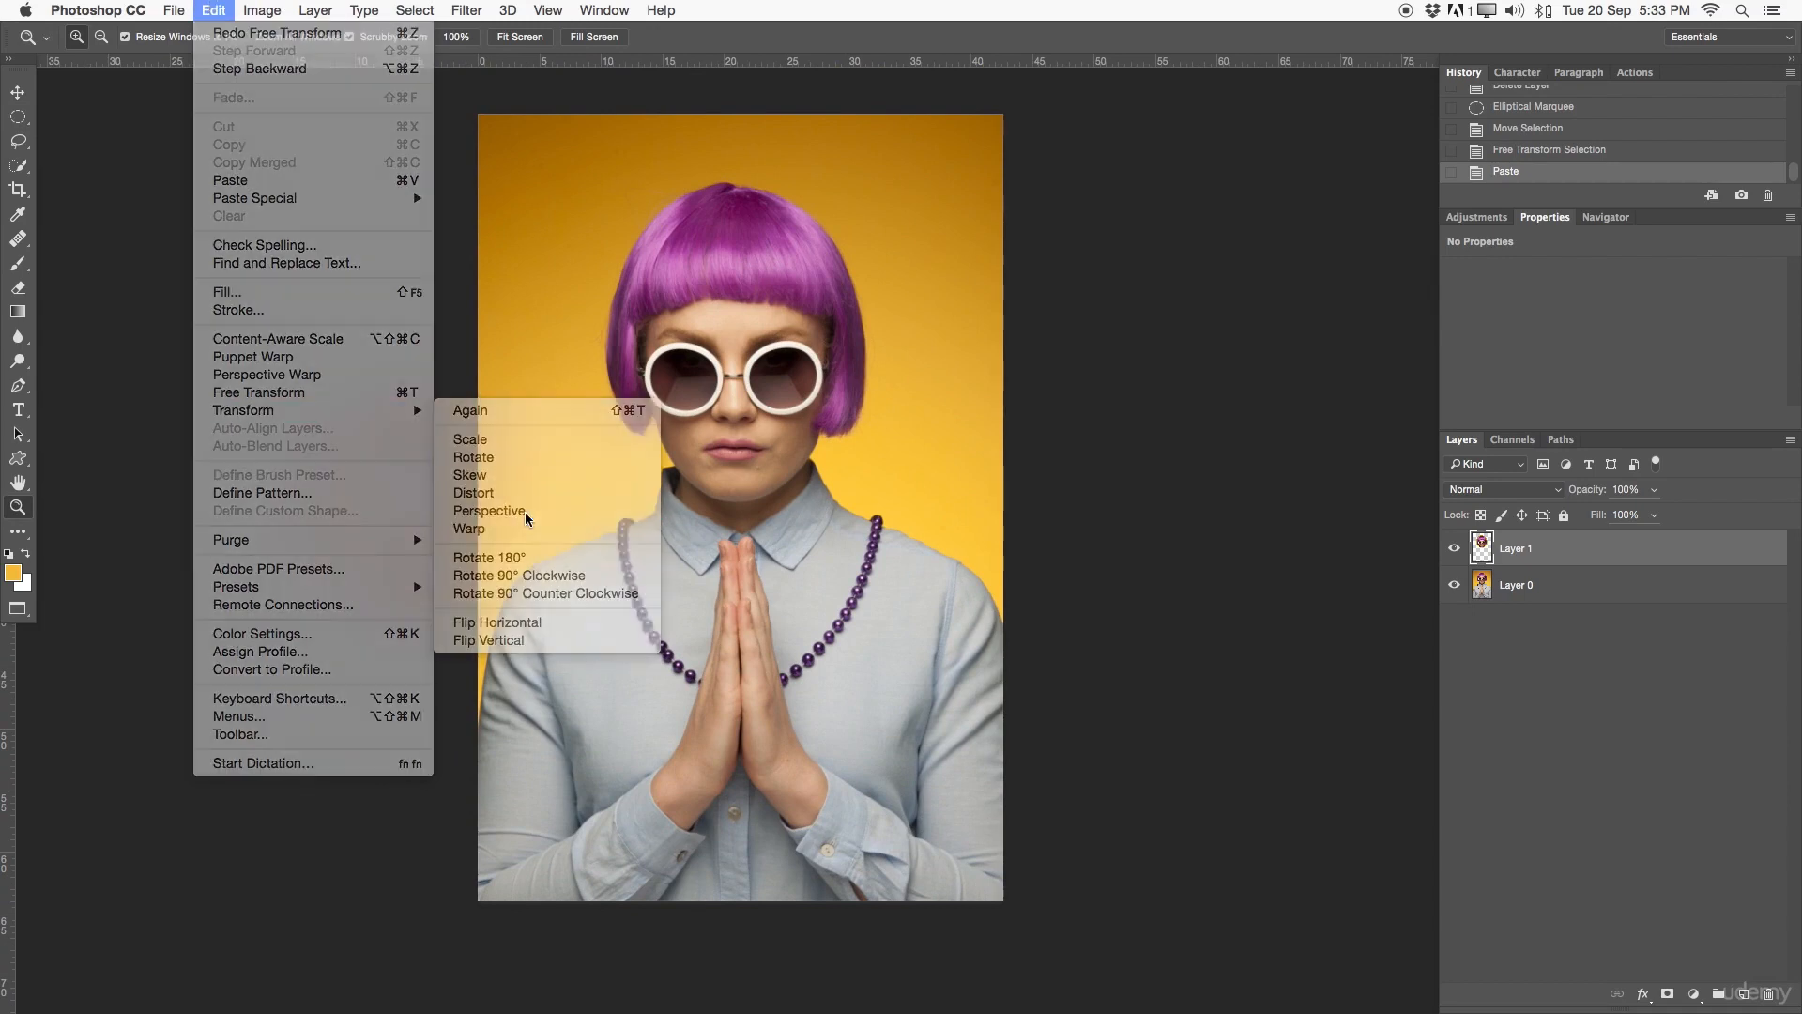
mouse_move(890, 181)
mouse_down()
mouse_move(990, 169)
mouse_move(805, 169)
mouse_move(888, 175)
mouse_up()
click(884, 514)
mouse_move(888, 515)
mouse_down()
mouse_move(811, 524)
mouse_move(890, 510)
mouse_move(889, 454)
mouse_move(845, 519)
mouse_move(885, 435)
mouse_move(885, 551)
mouse_move(873, 540)
mouse_up()
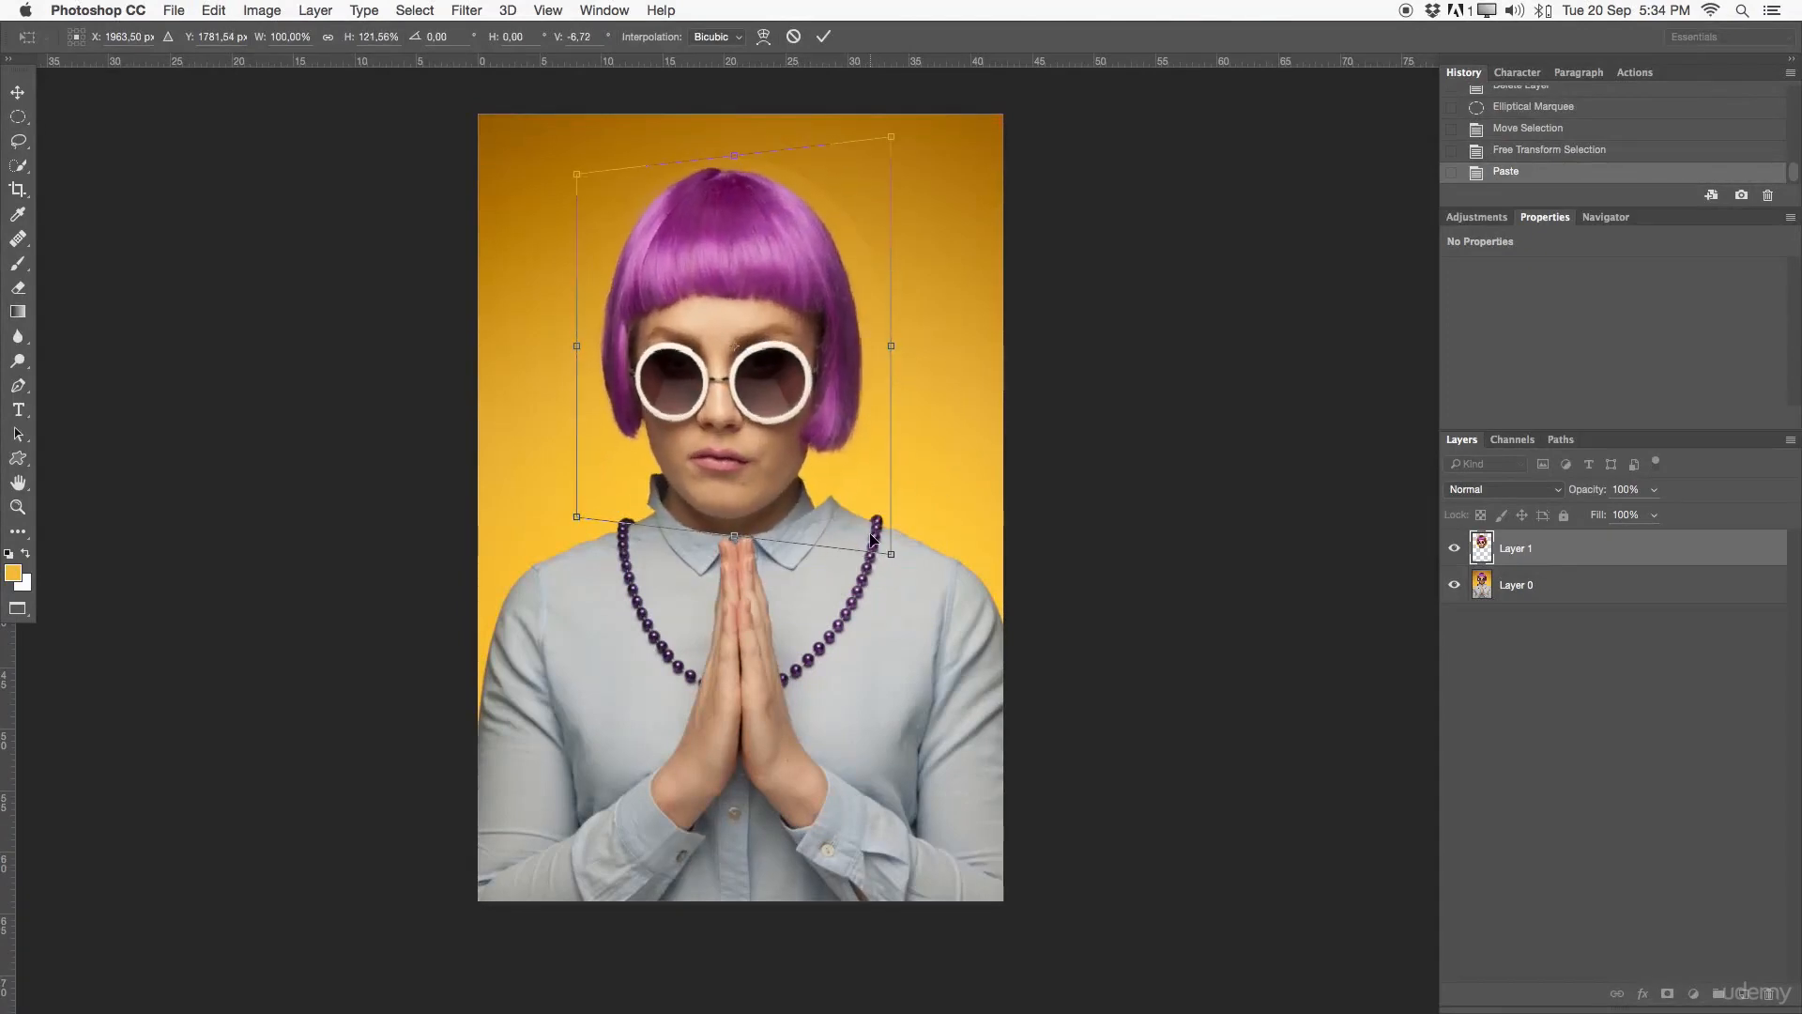
key(Escape)
- Try the Warp transform on the copied head, pulling the face area and the upper edge handles inward
click(229, 10)
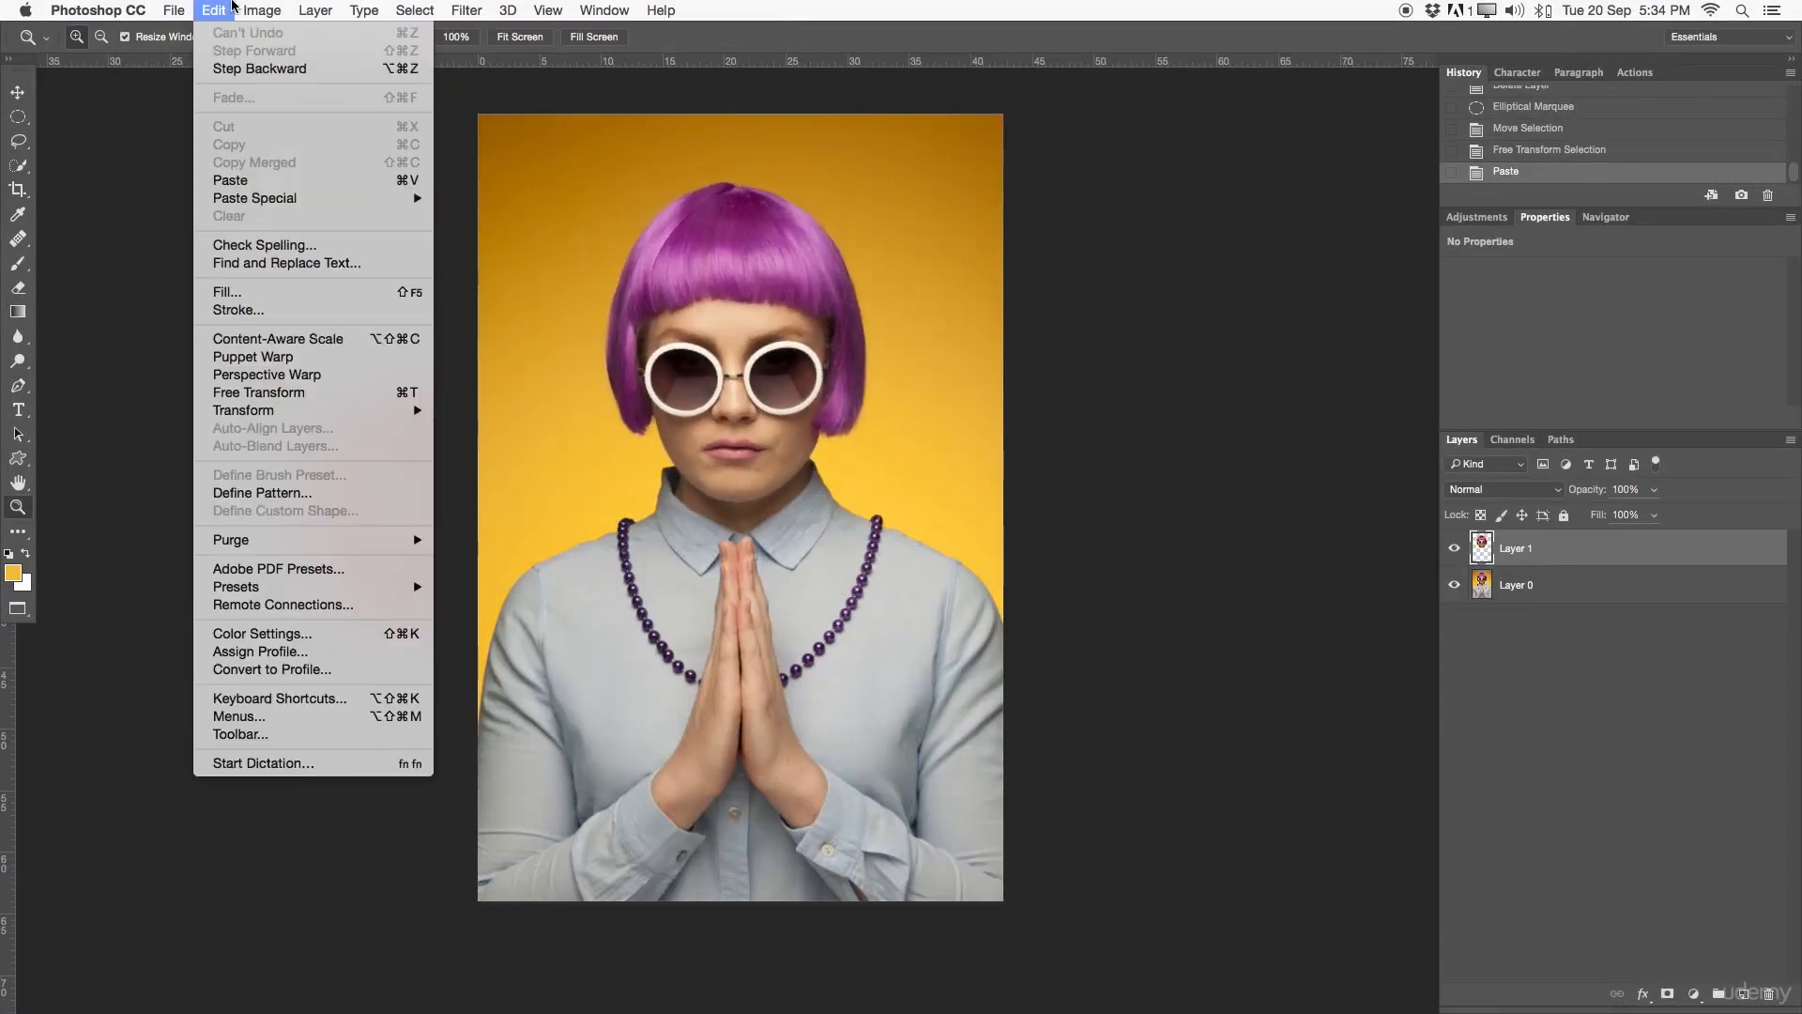
mouse_move(263, 411)
click(545, 527)
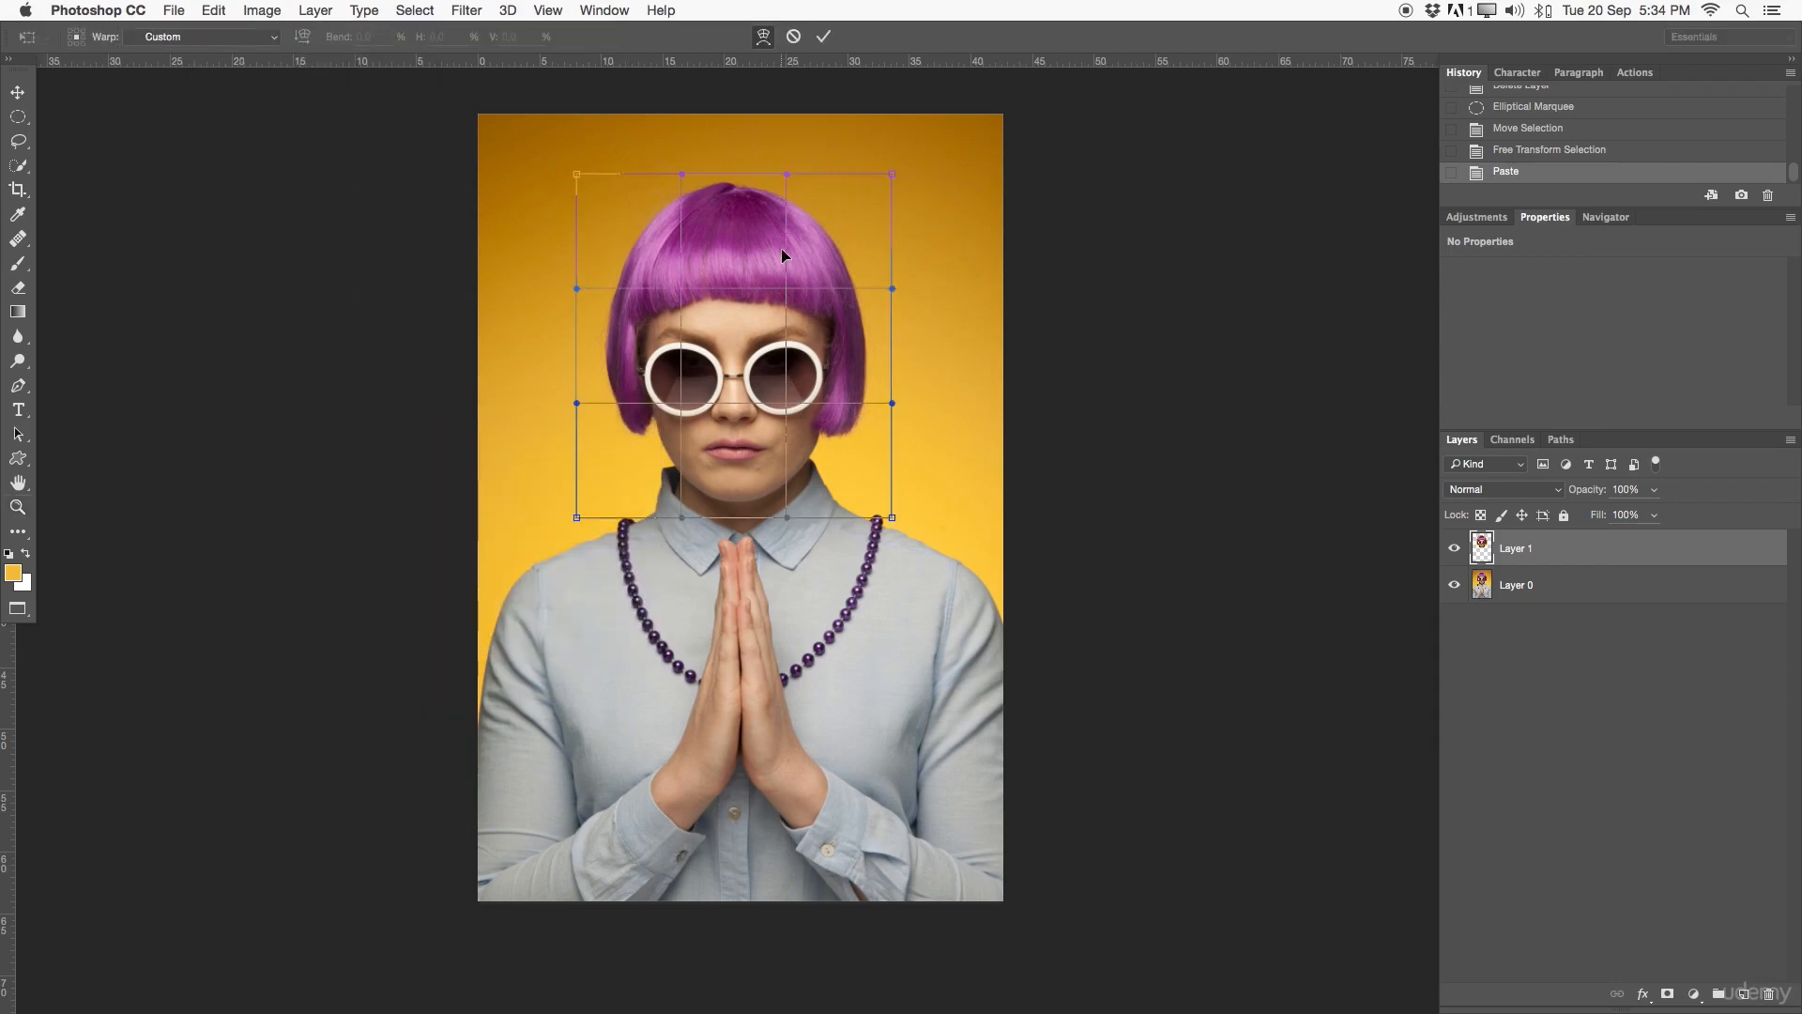
drag(742, 460, 699, 380)
mouse_move(693, 294)
mouse_down()
mouse_move(708, 294)
mouse_move(692, 290)
mouse_up()
drag(580, 291, 615, 275)
mouse_move(680, 173)
mouse_down()
mouse_move(644, 213)
mouse_move(656, 201)
mouse_up()
- Try warping three corners outward and the lower side handles inward, apply the warp, and revert to the Paste history state
drag(893, 176, 1032, 174)
drag(897, 522, 1013, 538)
drag(576, 518, 500, 526)
drag(583, 405, 621, 405)
drag(889, 405, 875, 404)
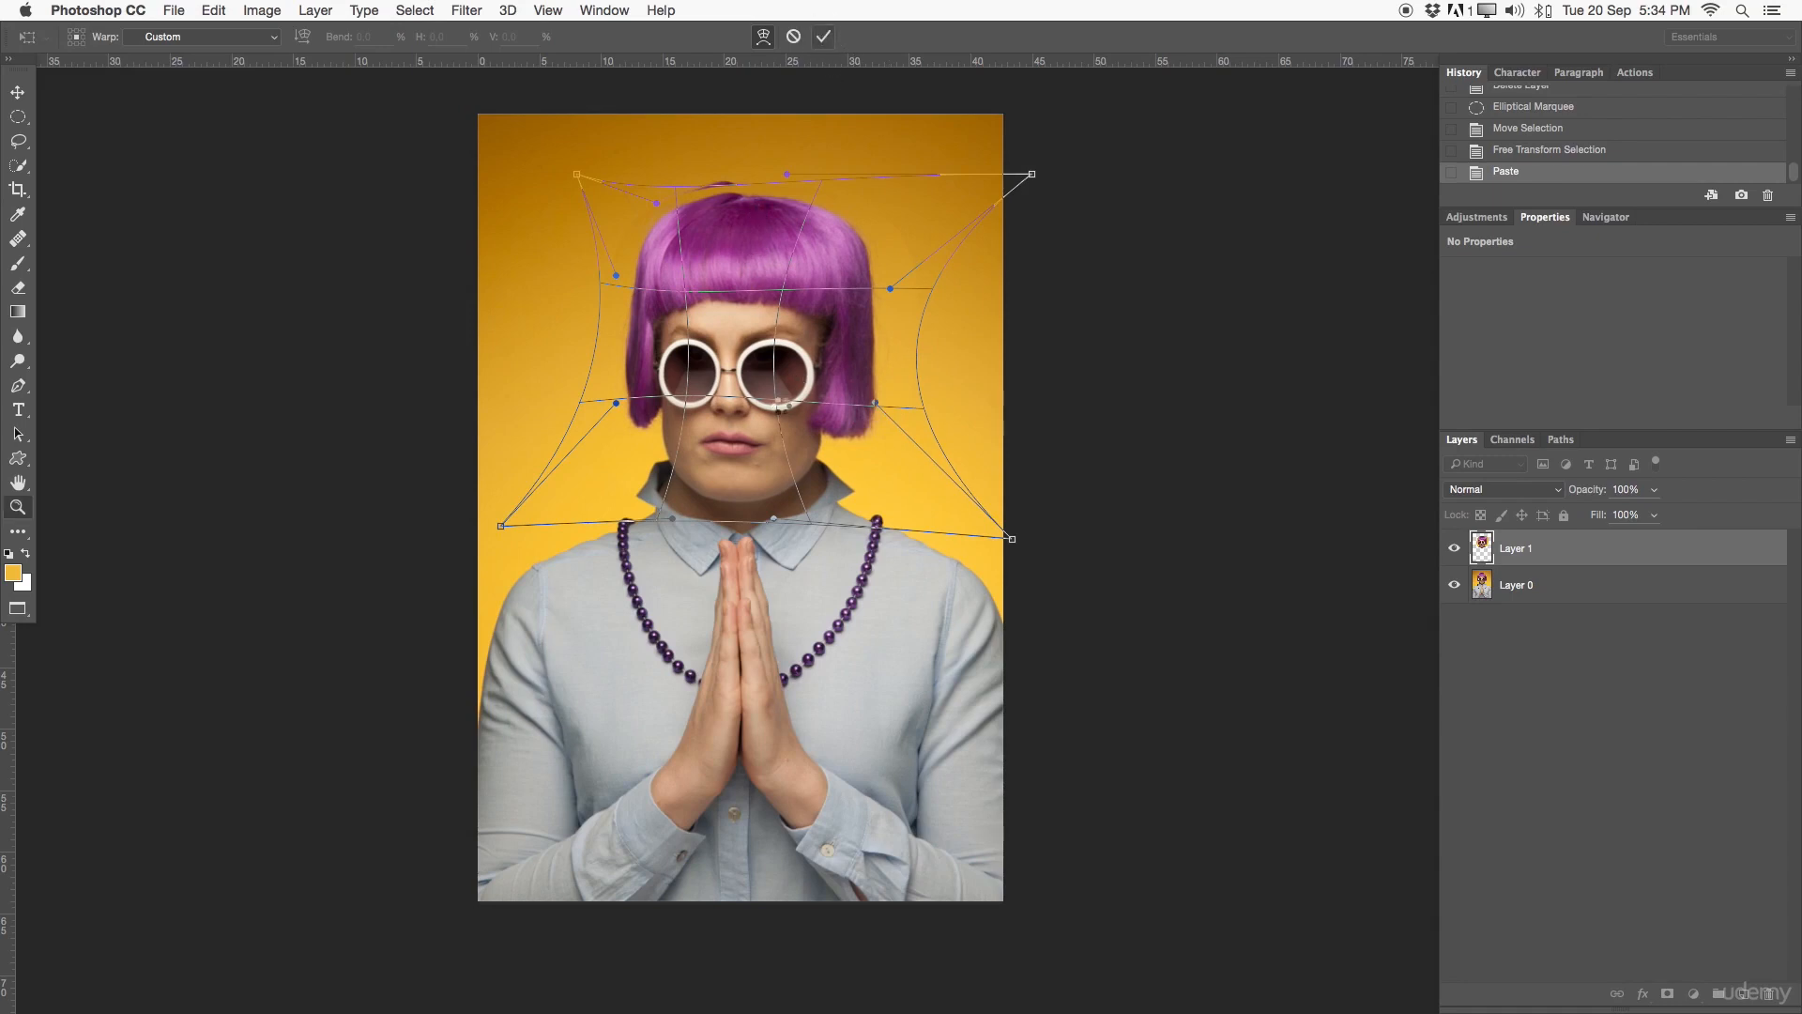
key(Return)
drag(801, 411, 787, 448)
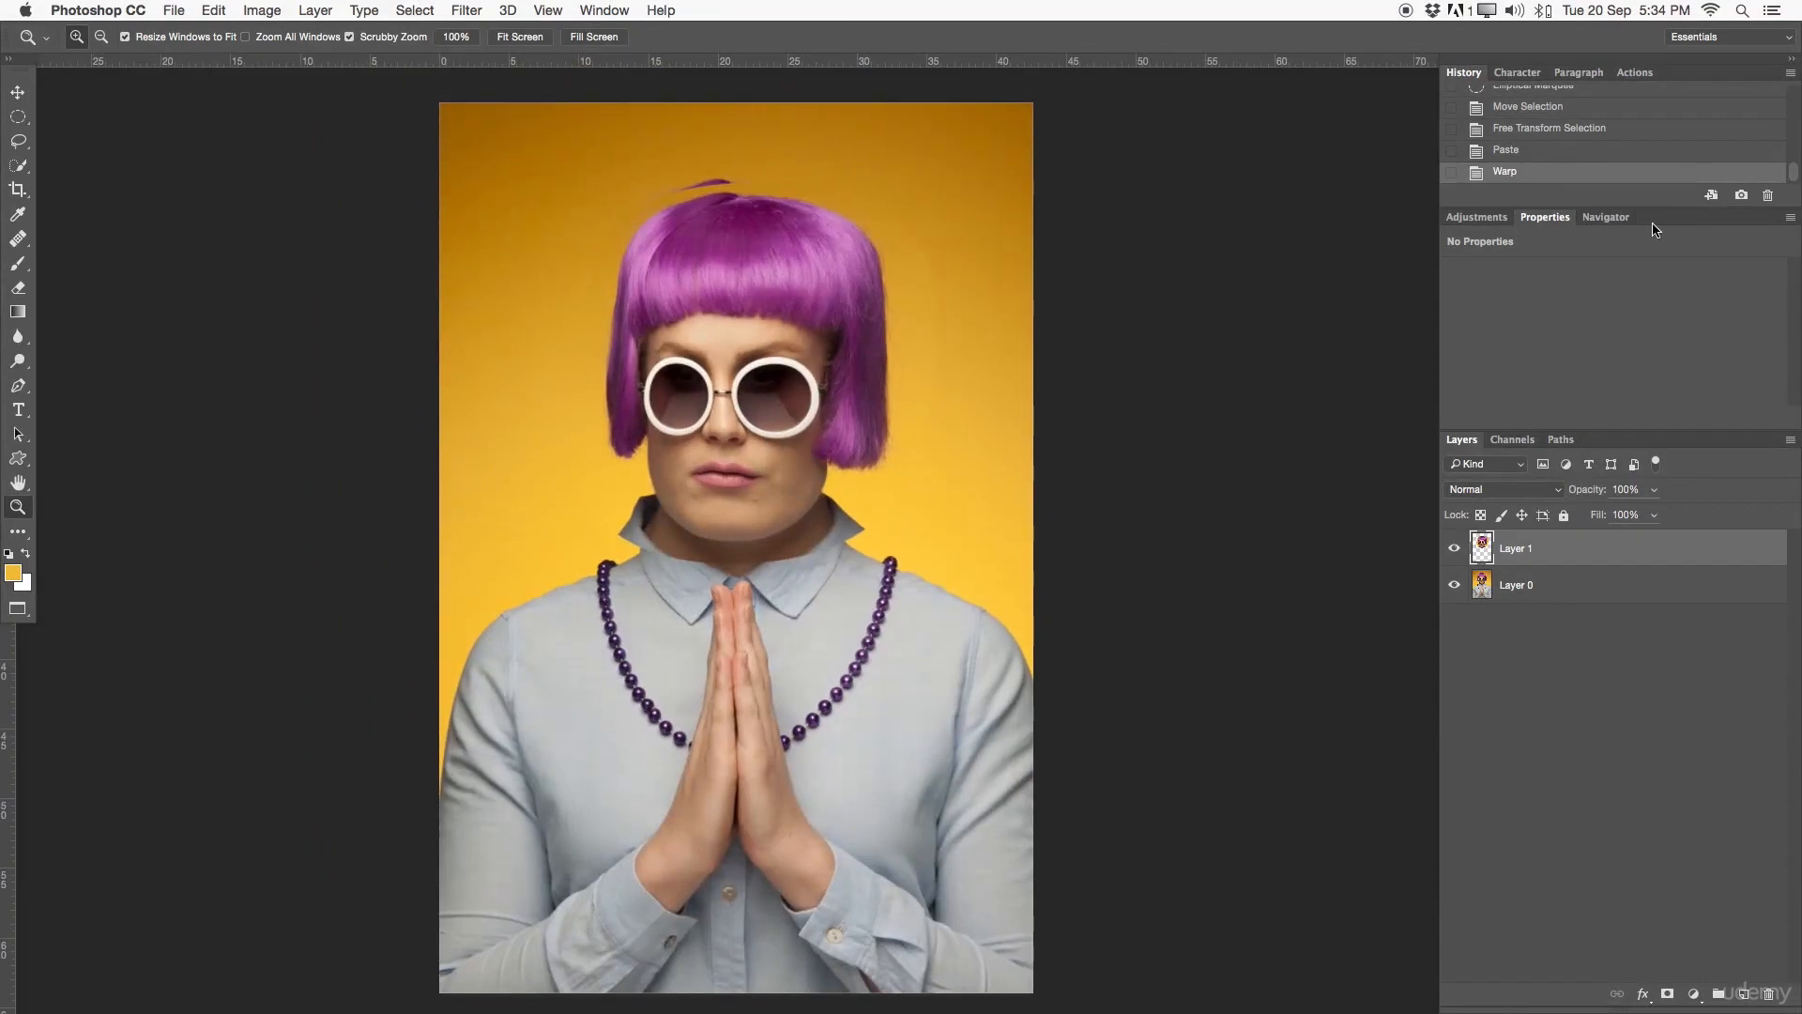
click(1508, 152)
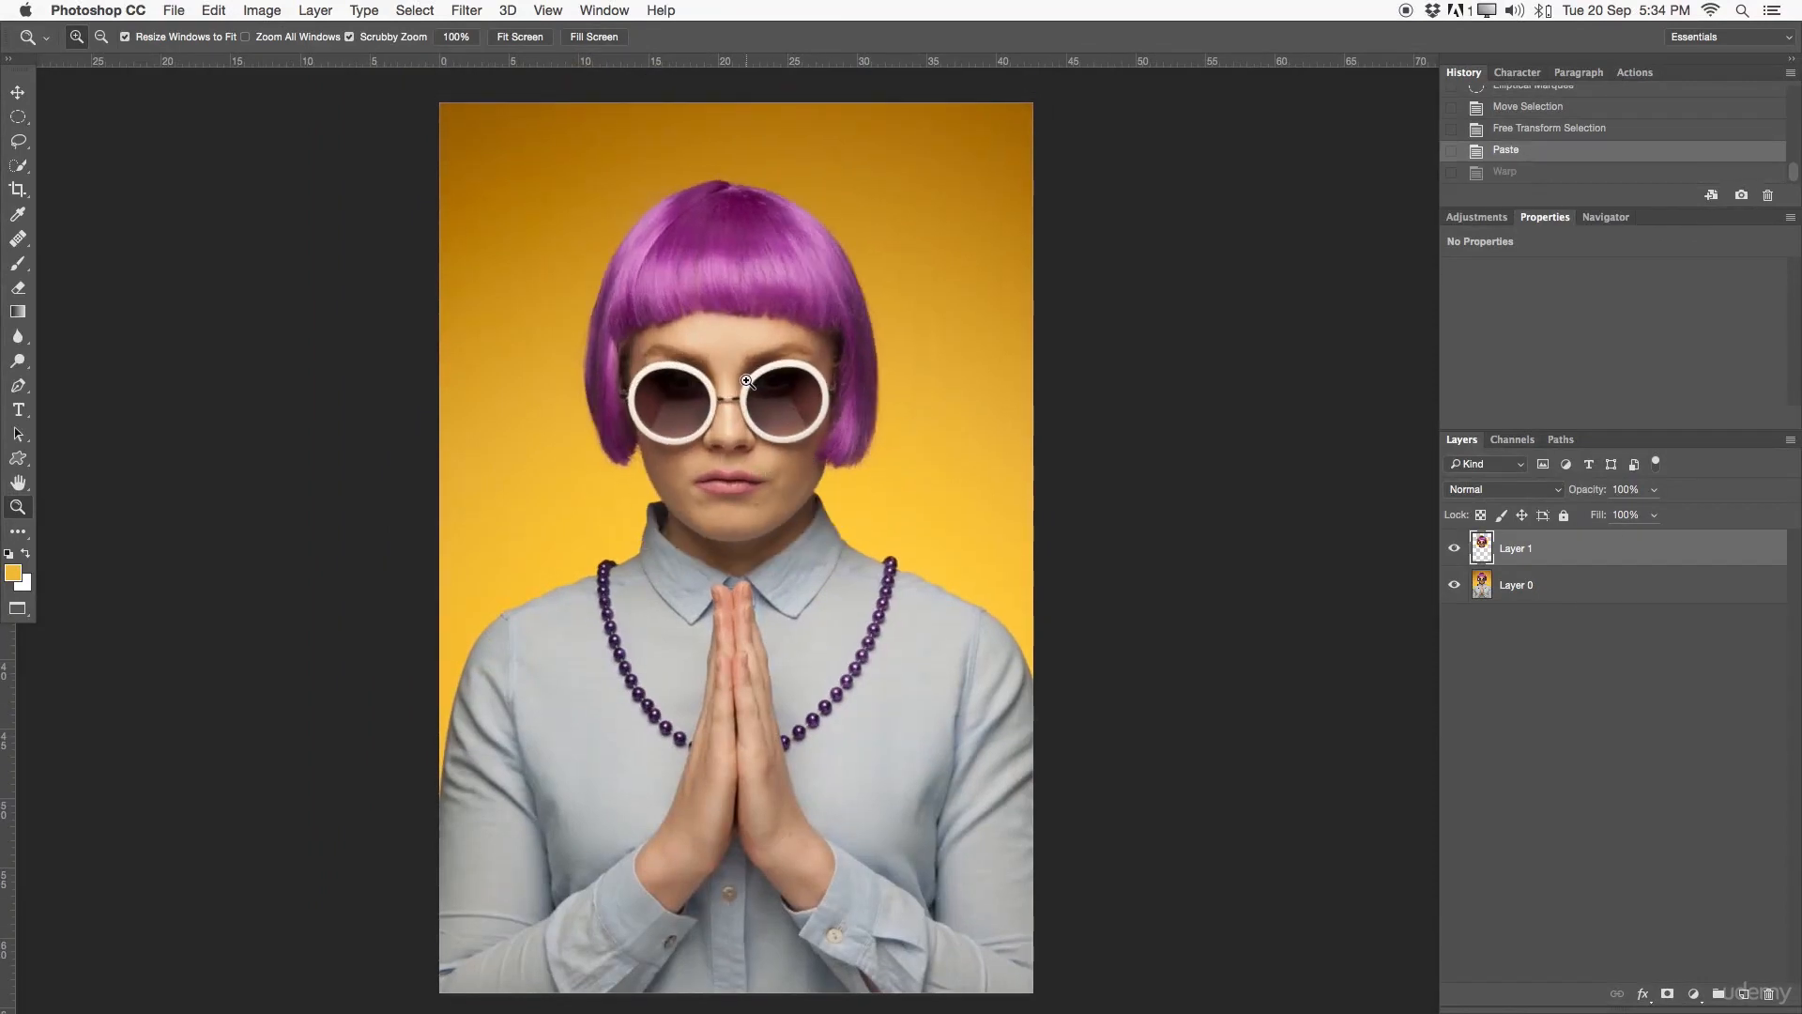
click(211, 10)
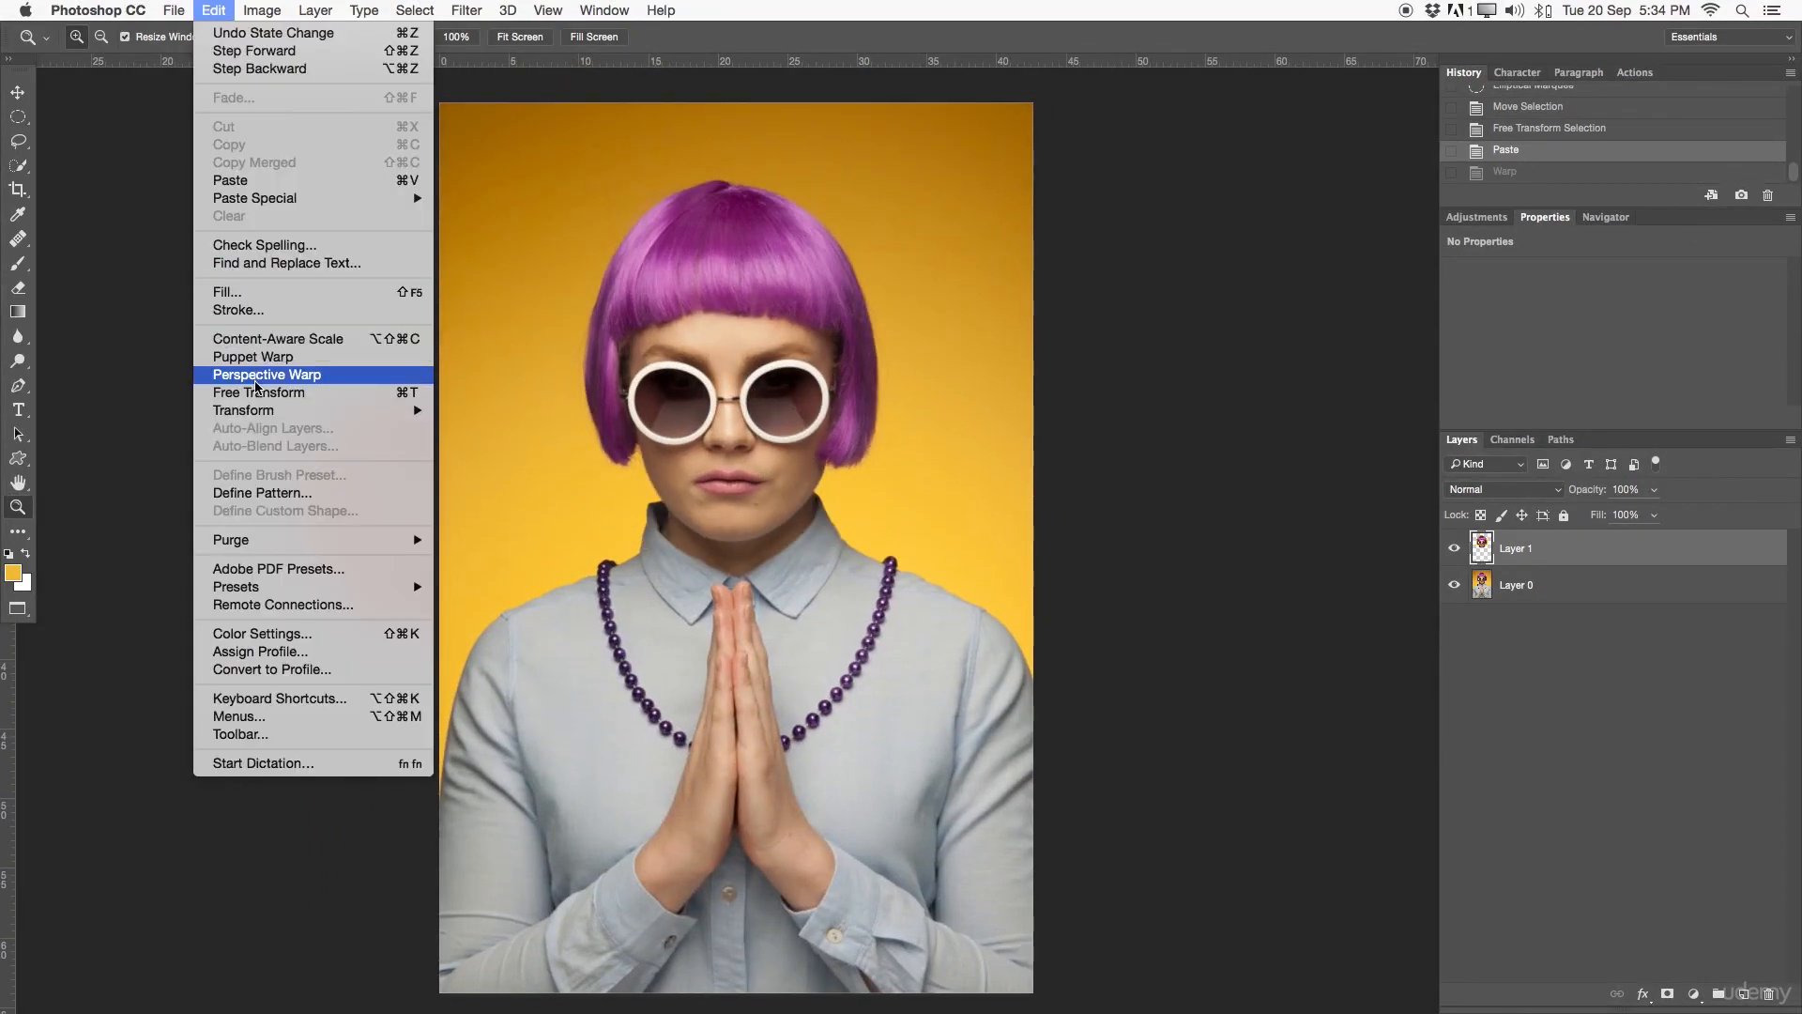
mouse_move(261, 413)
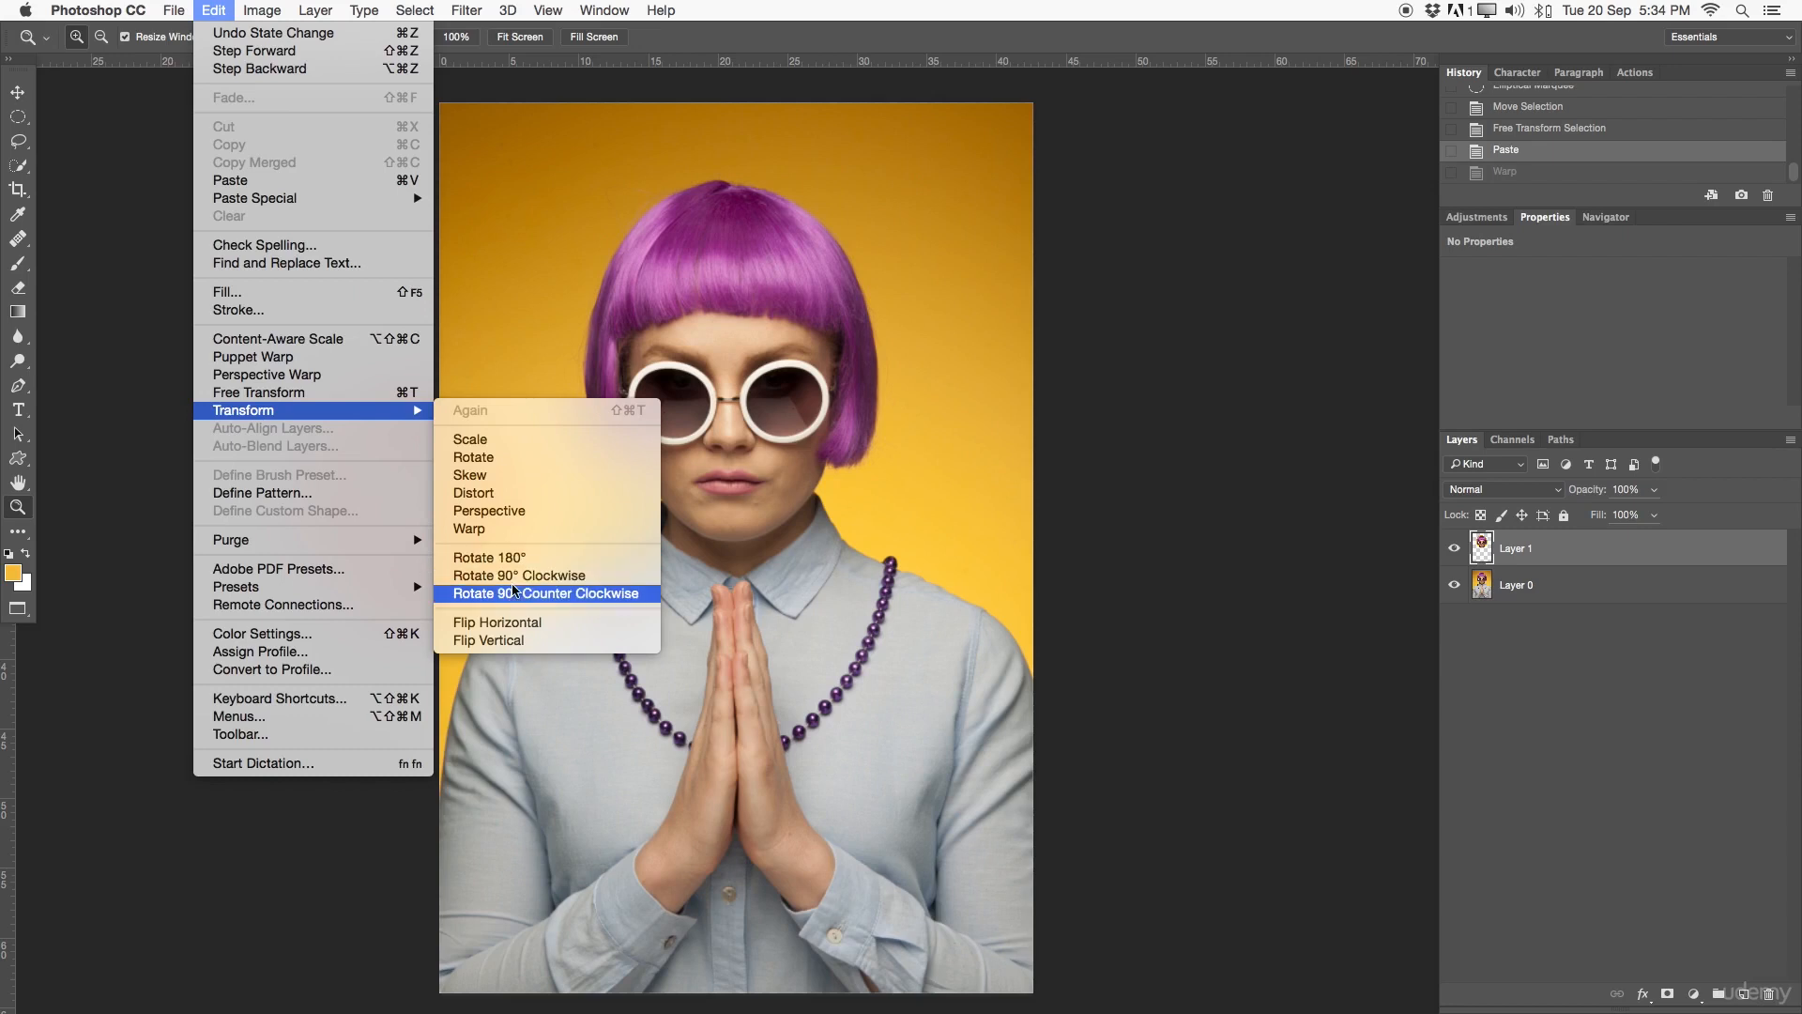
key(Escape)
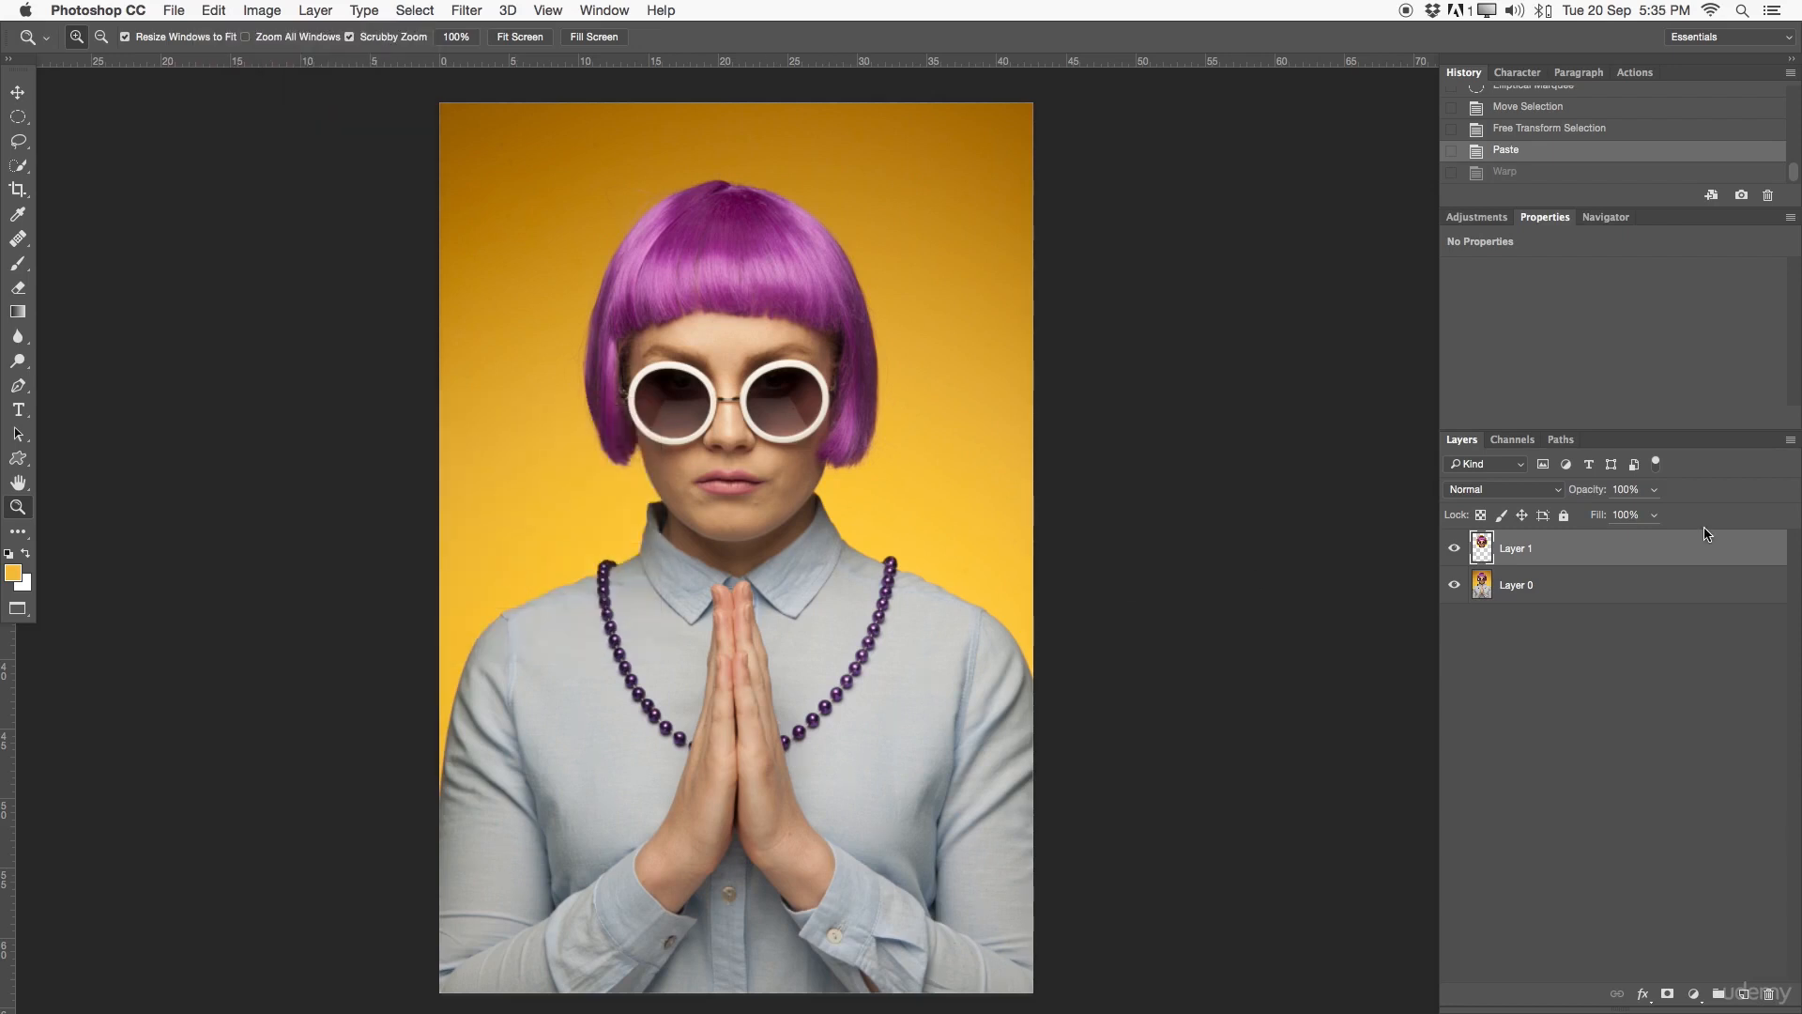
- Delete the copied head layer and outline the lips closely with a freehand Lasso selection
key(Delete)
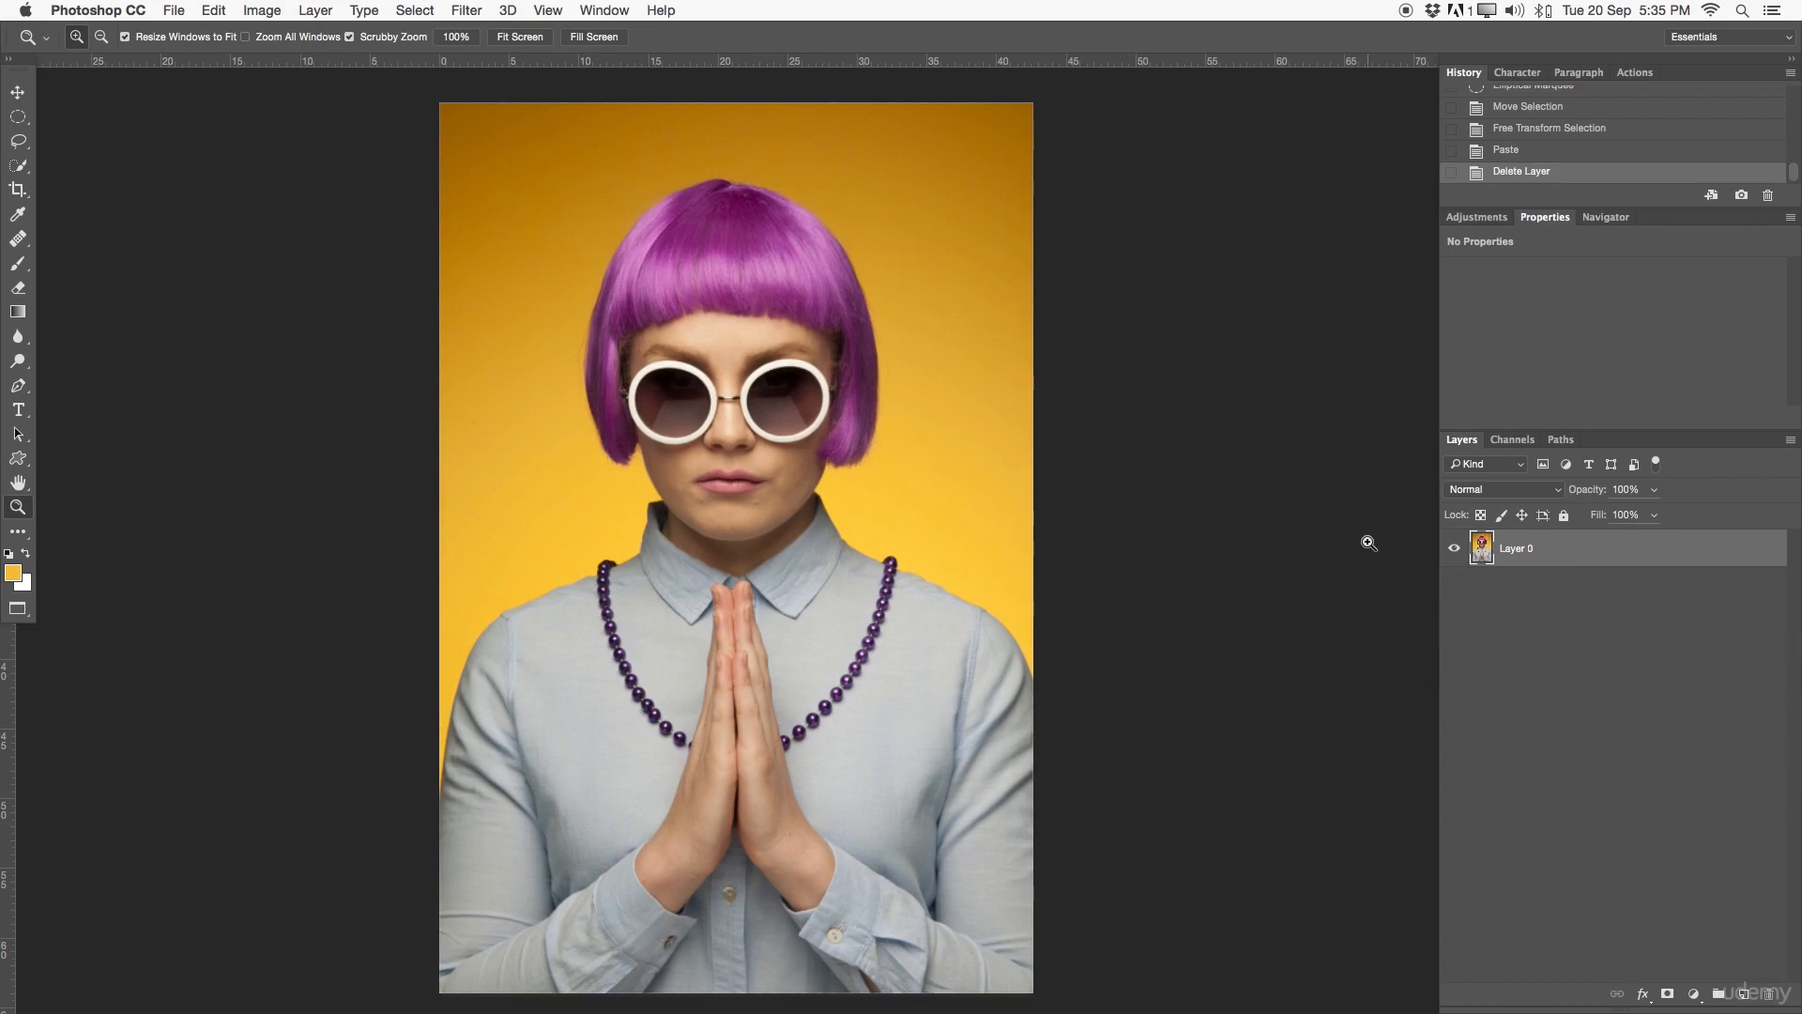
drag(797, 454, 796, 442)
key(l)
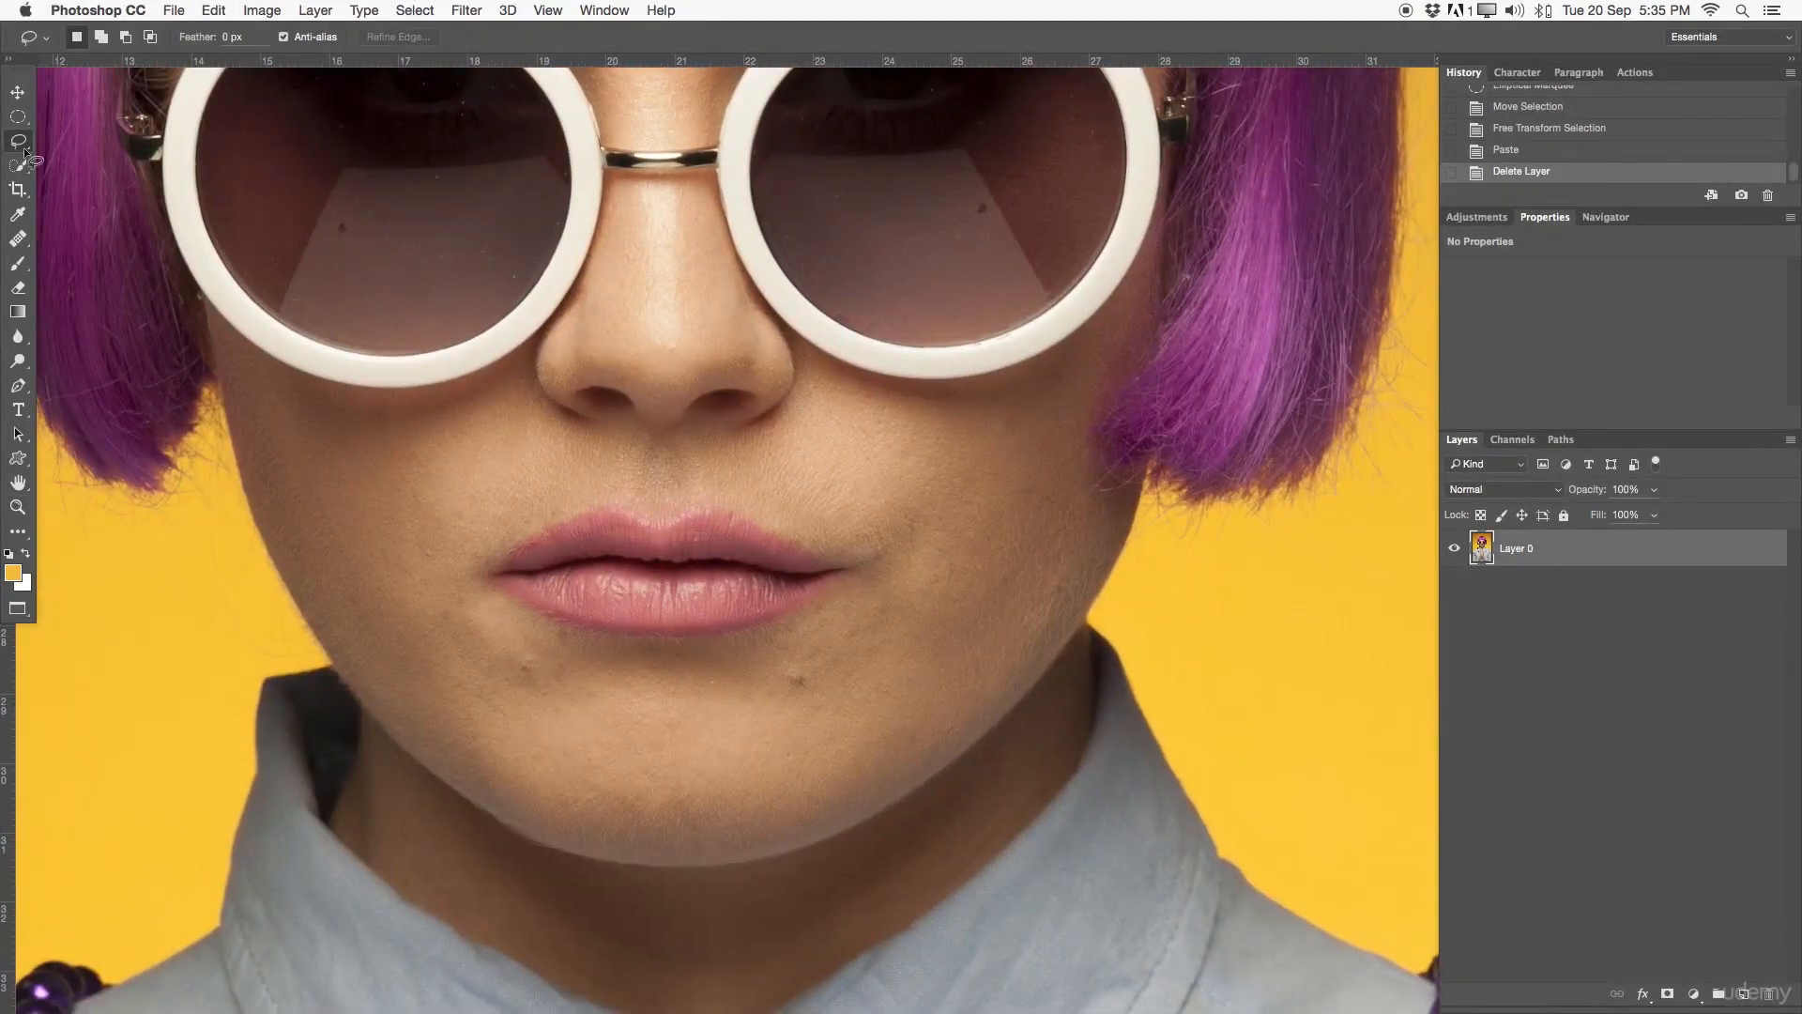
mouse_move(668, 510)
mouse_down()
mouse_move(561, 502)
mouse_move(463, 566)
mouse_move(531, 631)
mouse_move(617, 663)
mouse_move(708, 667)
mouse_move(840, 614)
mouse_move(873, 572)
mouse_move(880, 544)
mouse_move(653, 507)
mouse_up()
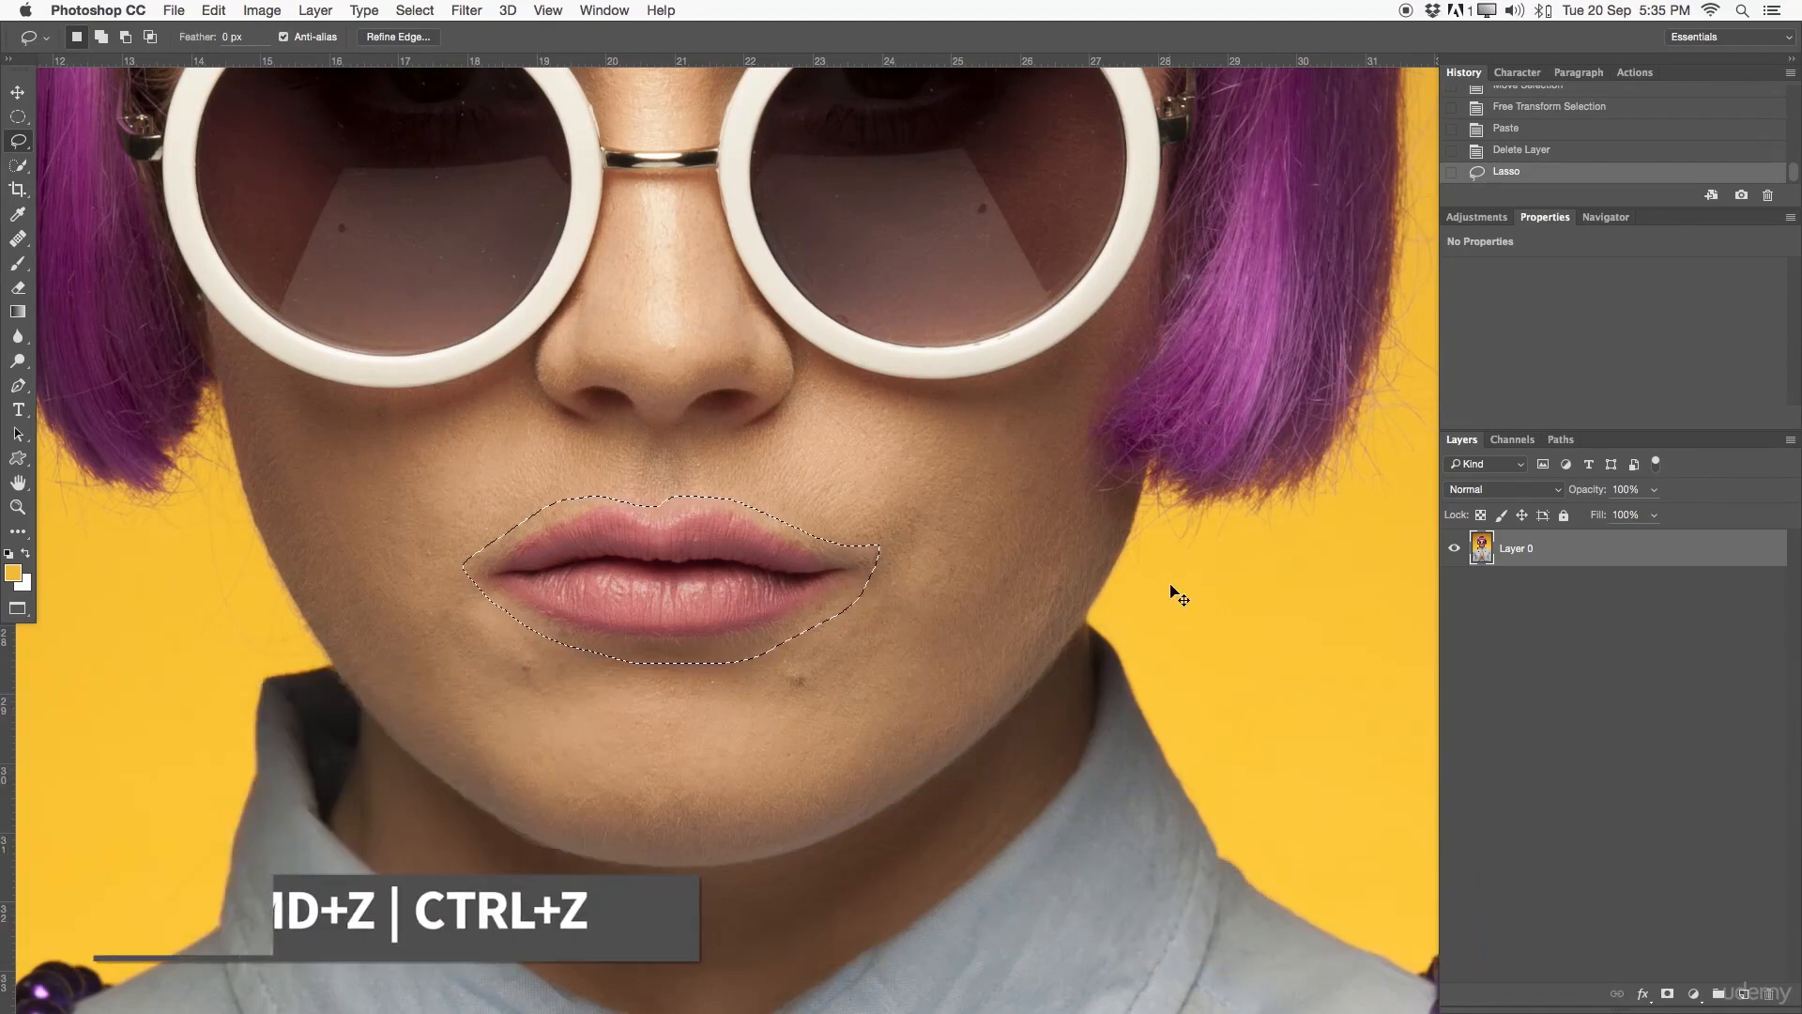
- Copy the selected lips onto a new layer and check its content by hiding and showing Layer 0
key(super+v)
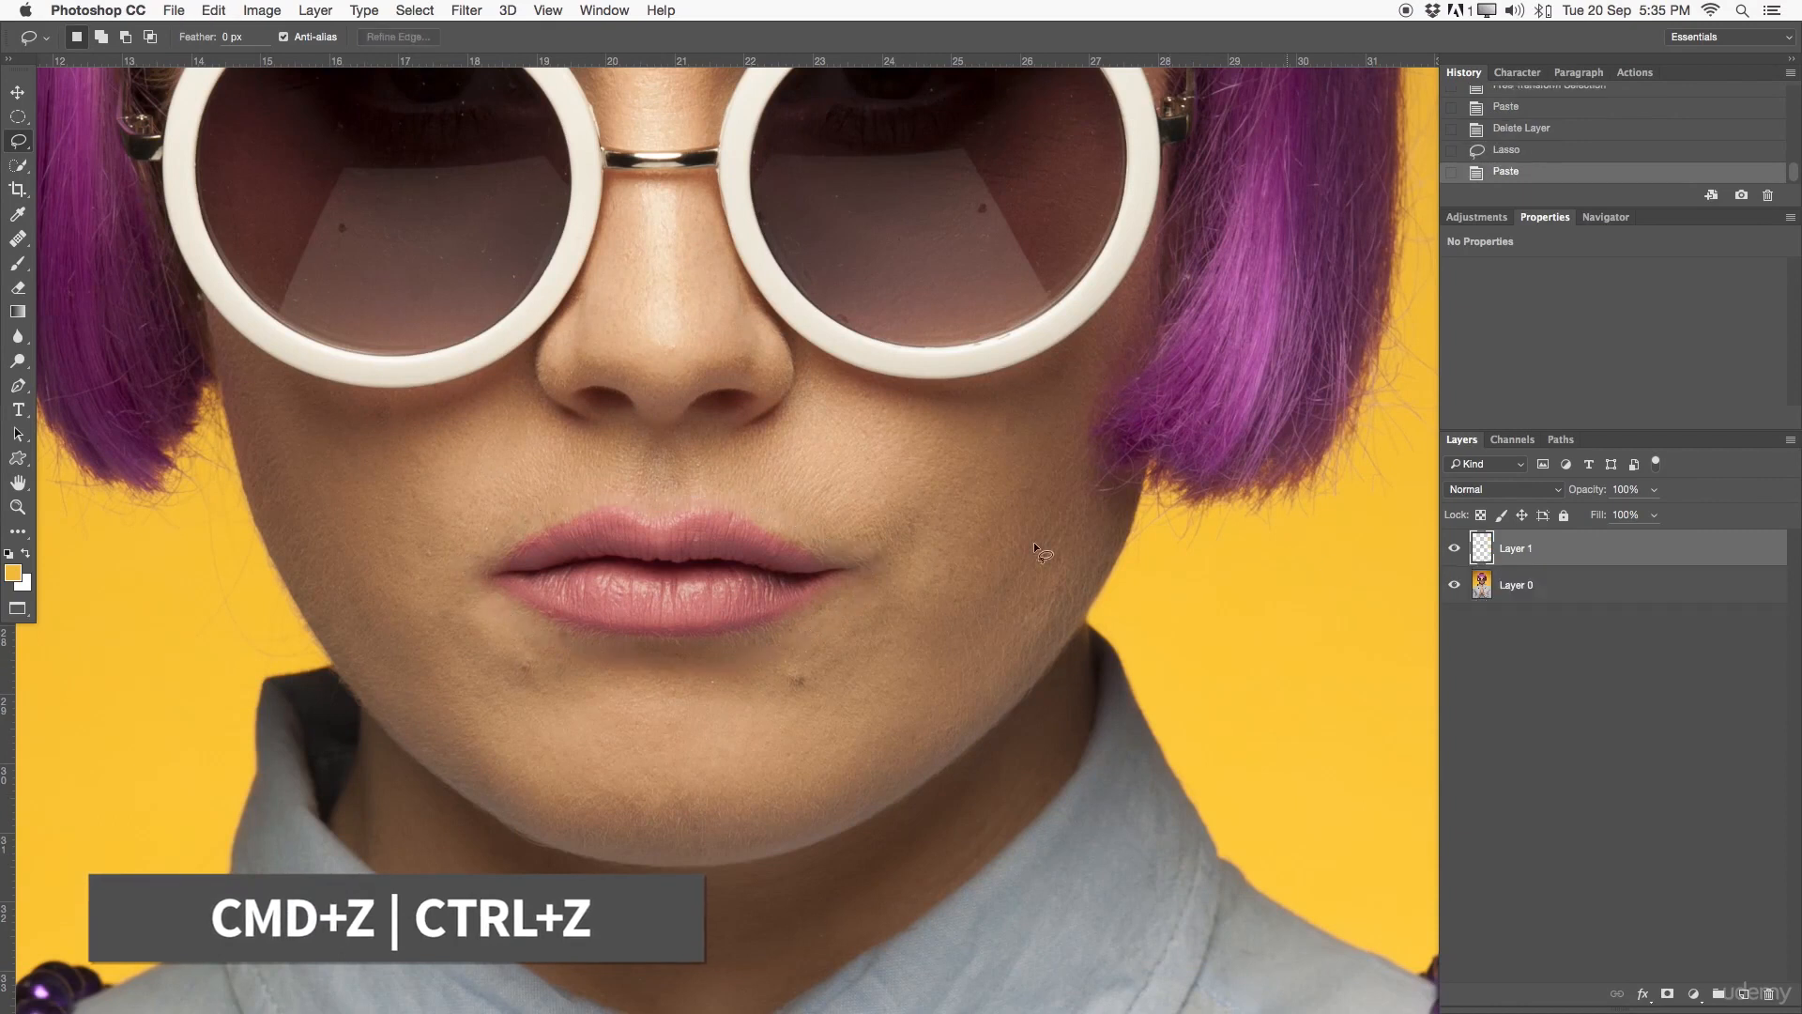
click(1454, 584)
click(1454, 584)
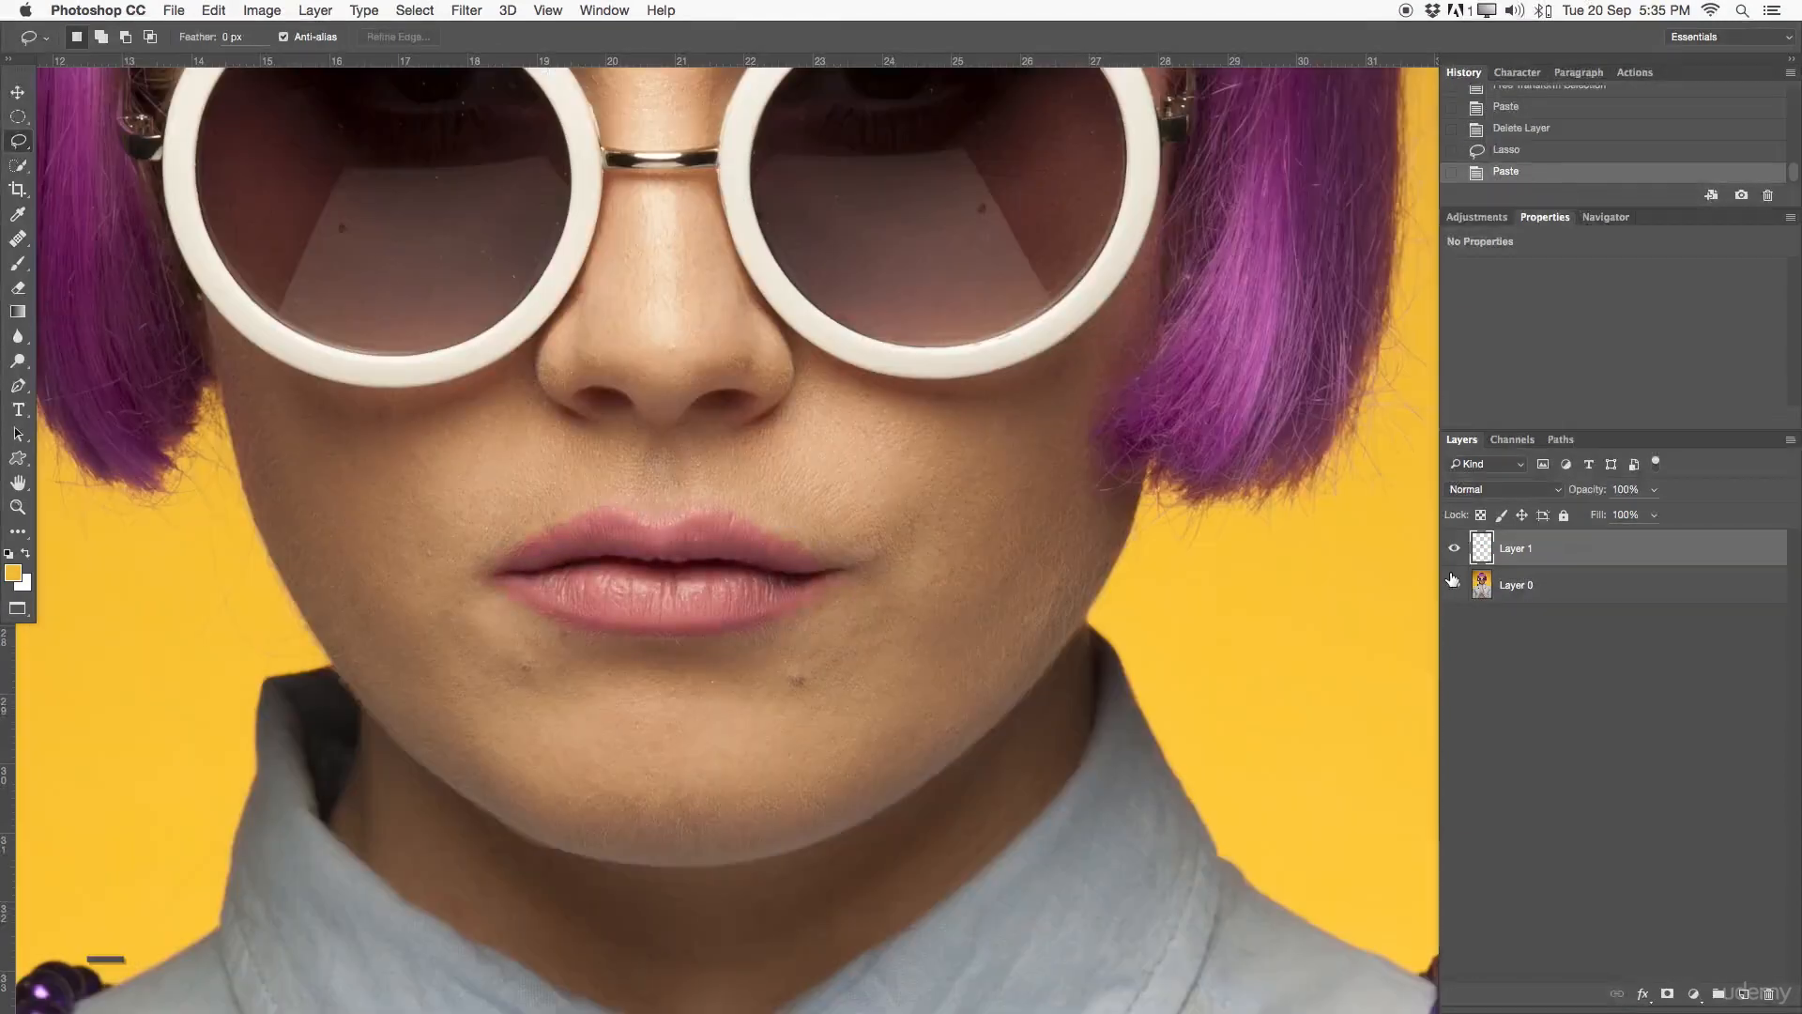
- Start Puppet Warp on the copied lips layer and compare the view with the mesh hidden and shown
key(super+space)
drag(906, 512, 857, 483)
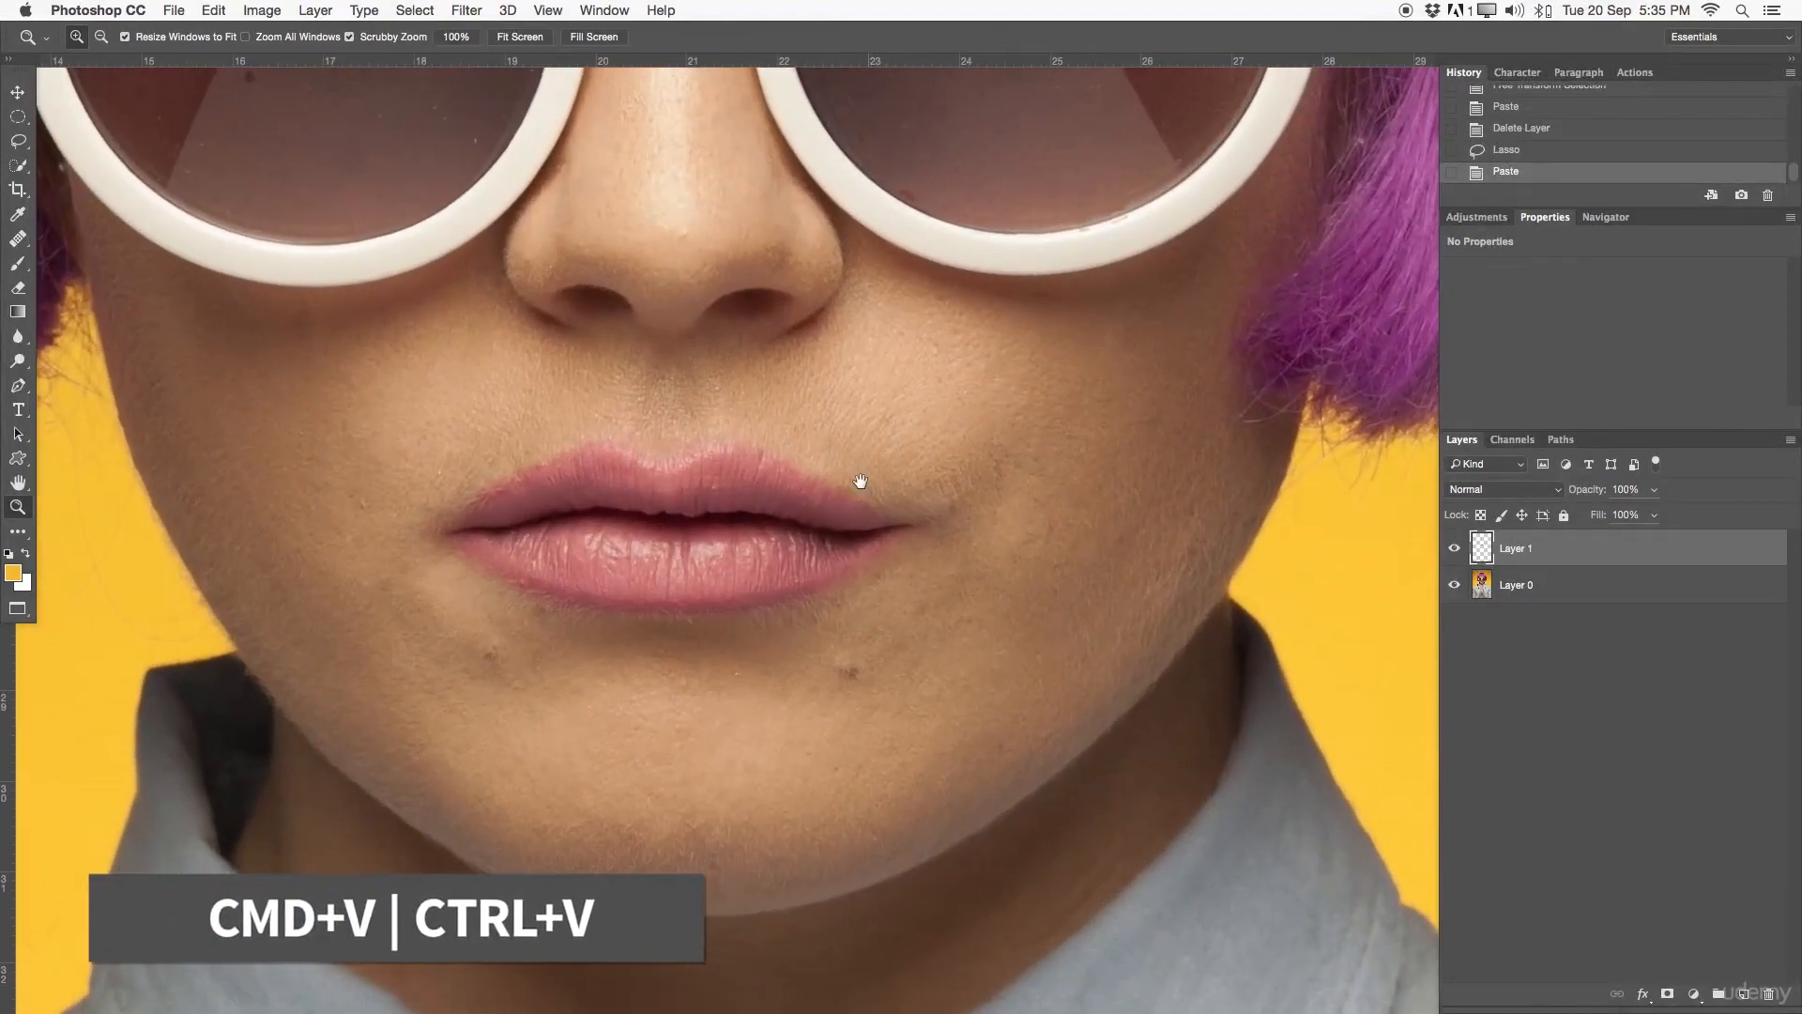
click(214, 10)
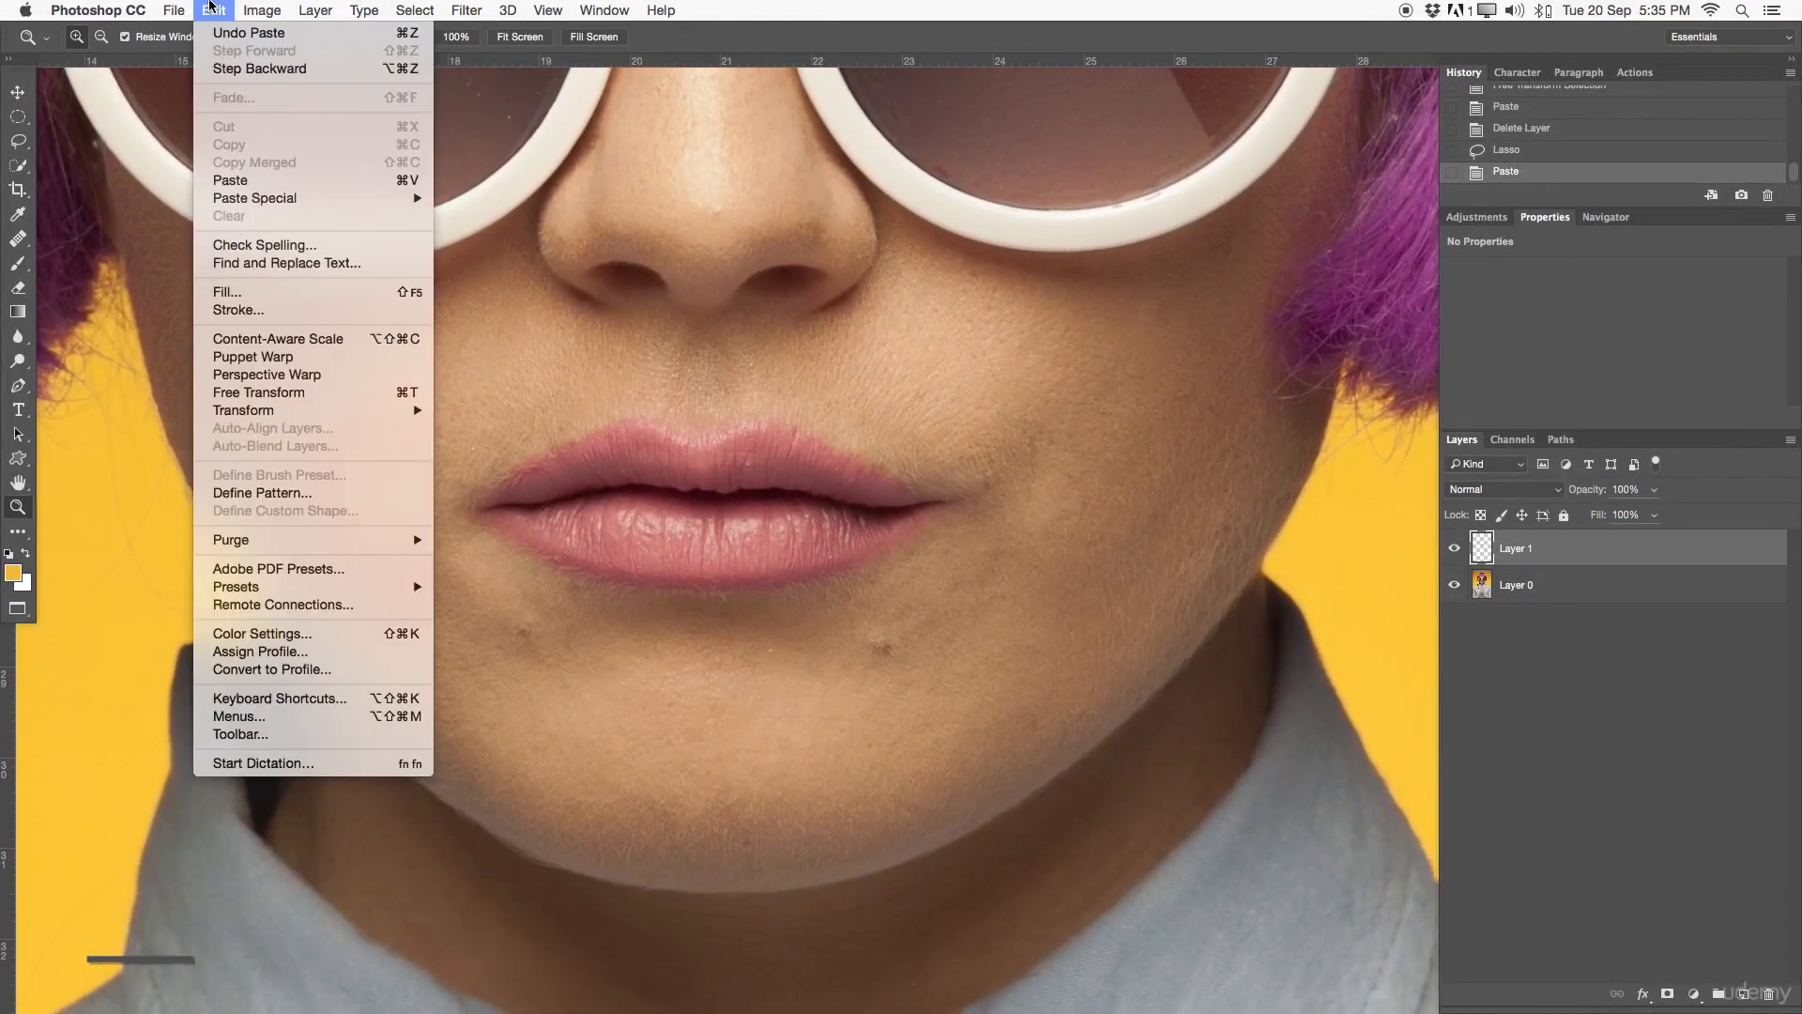
click(291, 360)
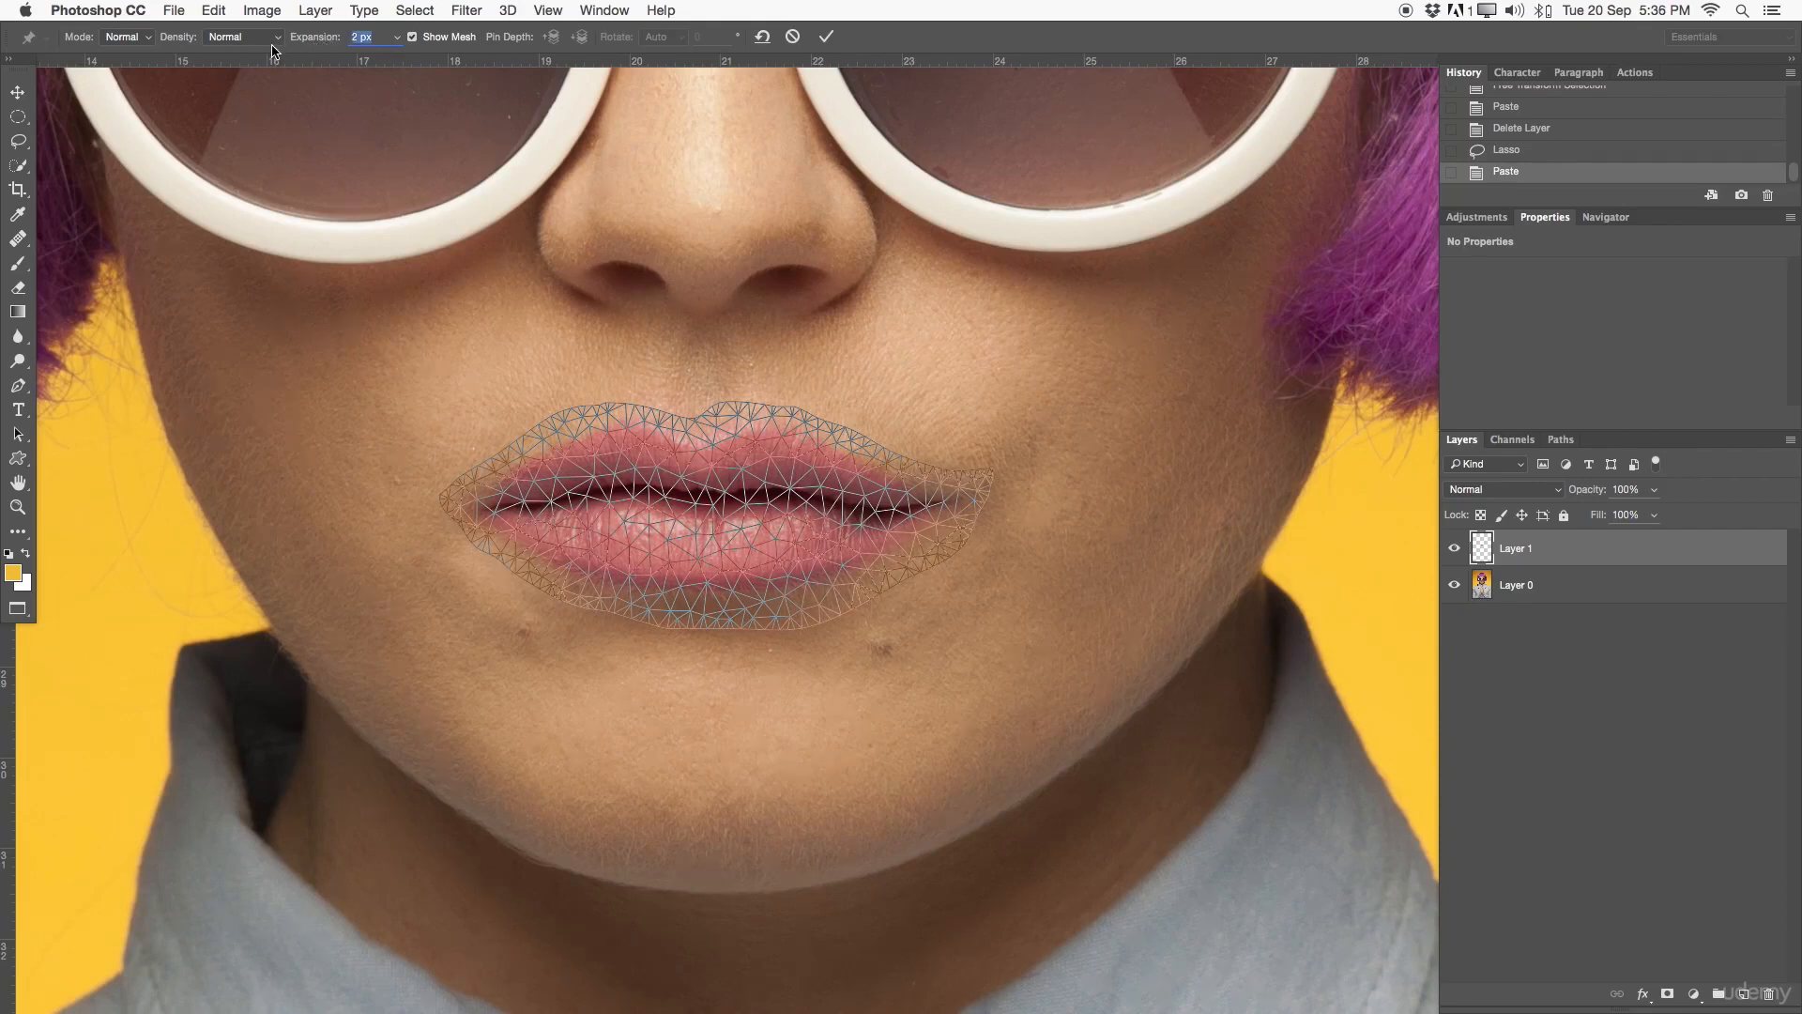
click(413, 38)
click(413, 37)
click(413, 37)
click(413, 37)
- Try pinning the centre of the lips and stretching one mouth corner outward, test removing that pin, and cancel the Puppet Warp
click(715, 483)
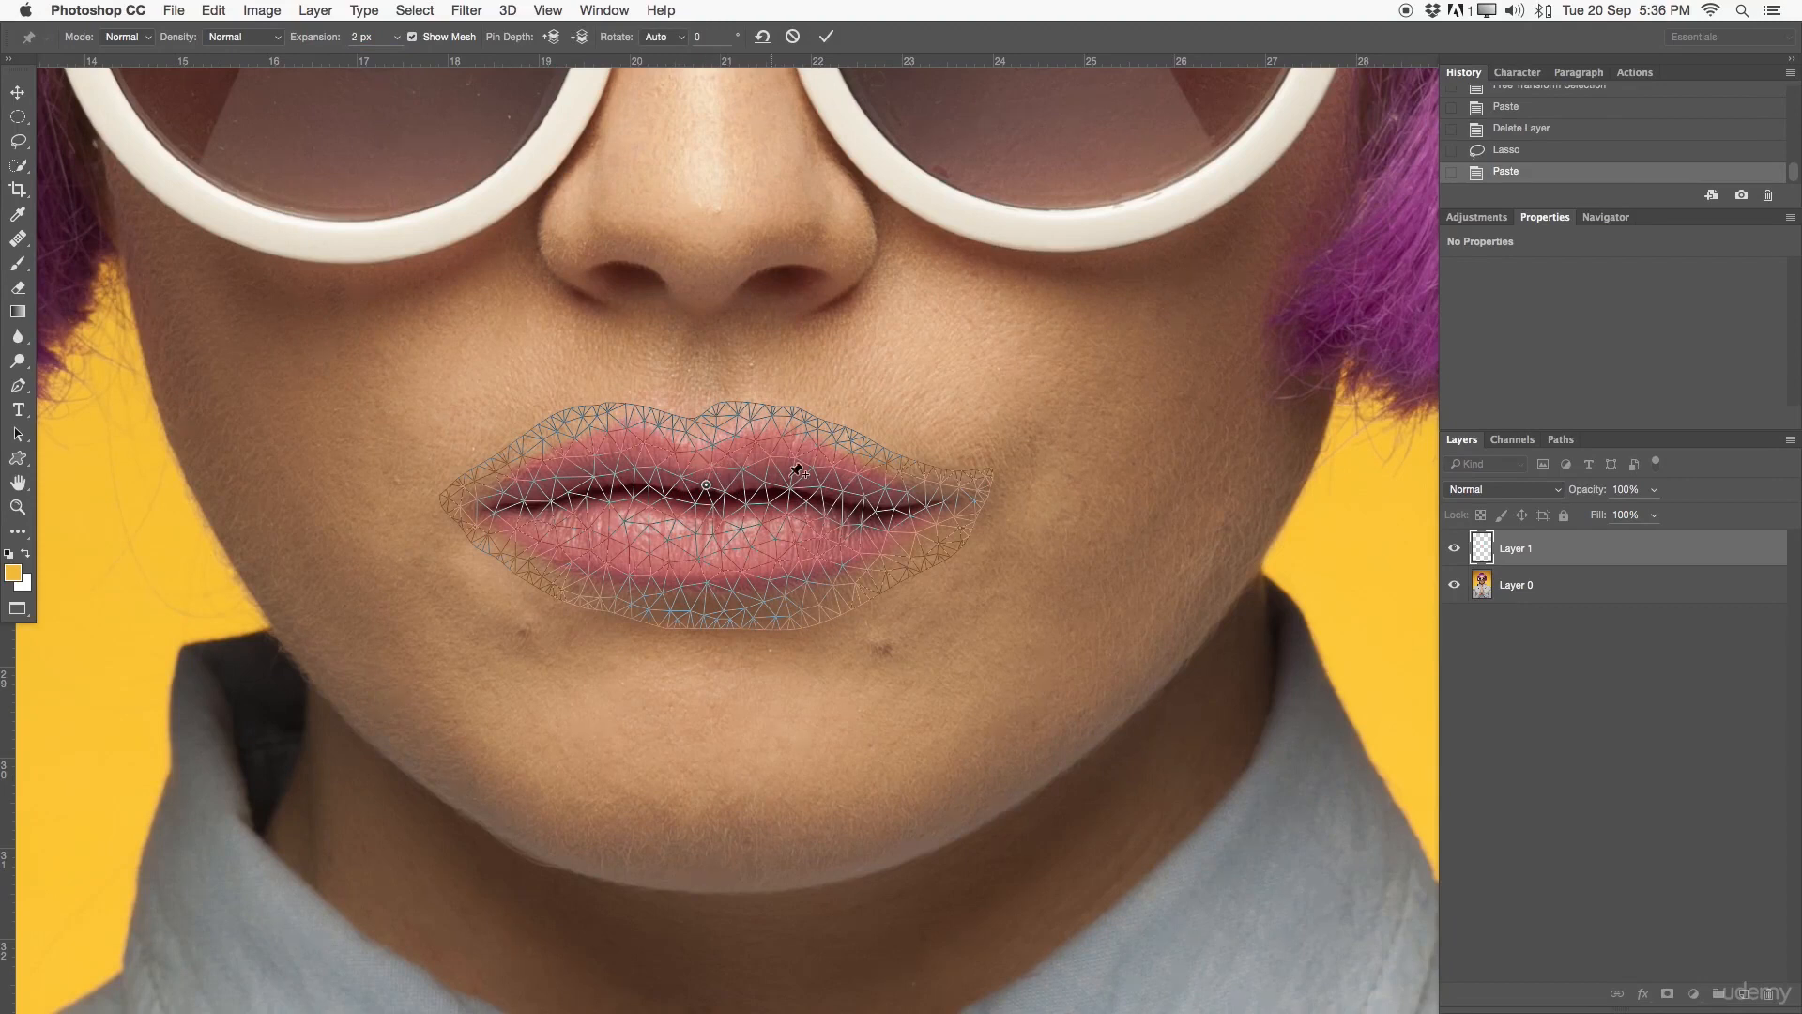
mouse_move(968, 489)
mouse_down()
mouse_move(914, 604)
mouse_move(892, 347)
mouse_move(955, 495)
mouse_move(942, 375)
mouse_move(941, 475)
mouse_move(419, 615)
mouse_move(820, 336)
mouse_move(744, 724)
mouse_move(708, 313)
mouse_move(860, 724)
mouse_move(981, 644)
mouse_move(1038, 491)
mouse_move(997, 493)
mouse_up()
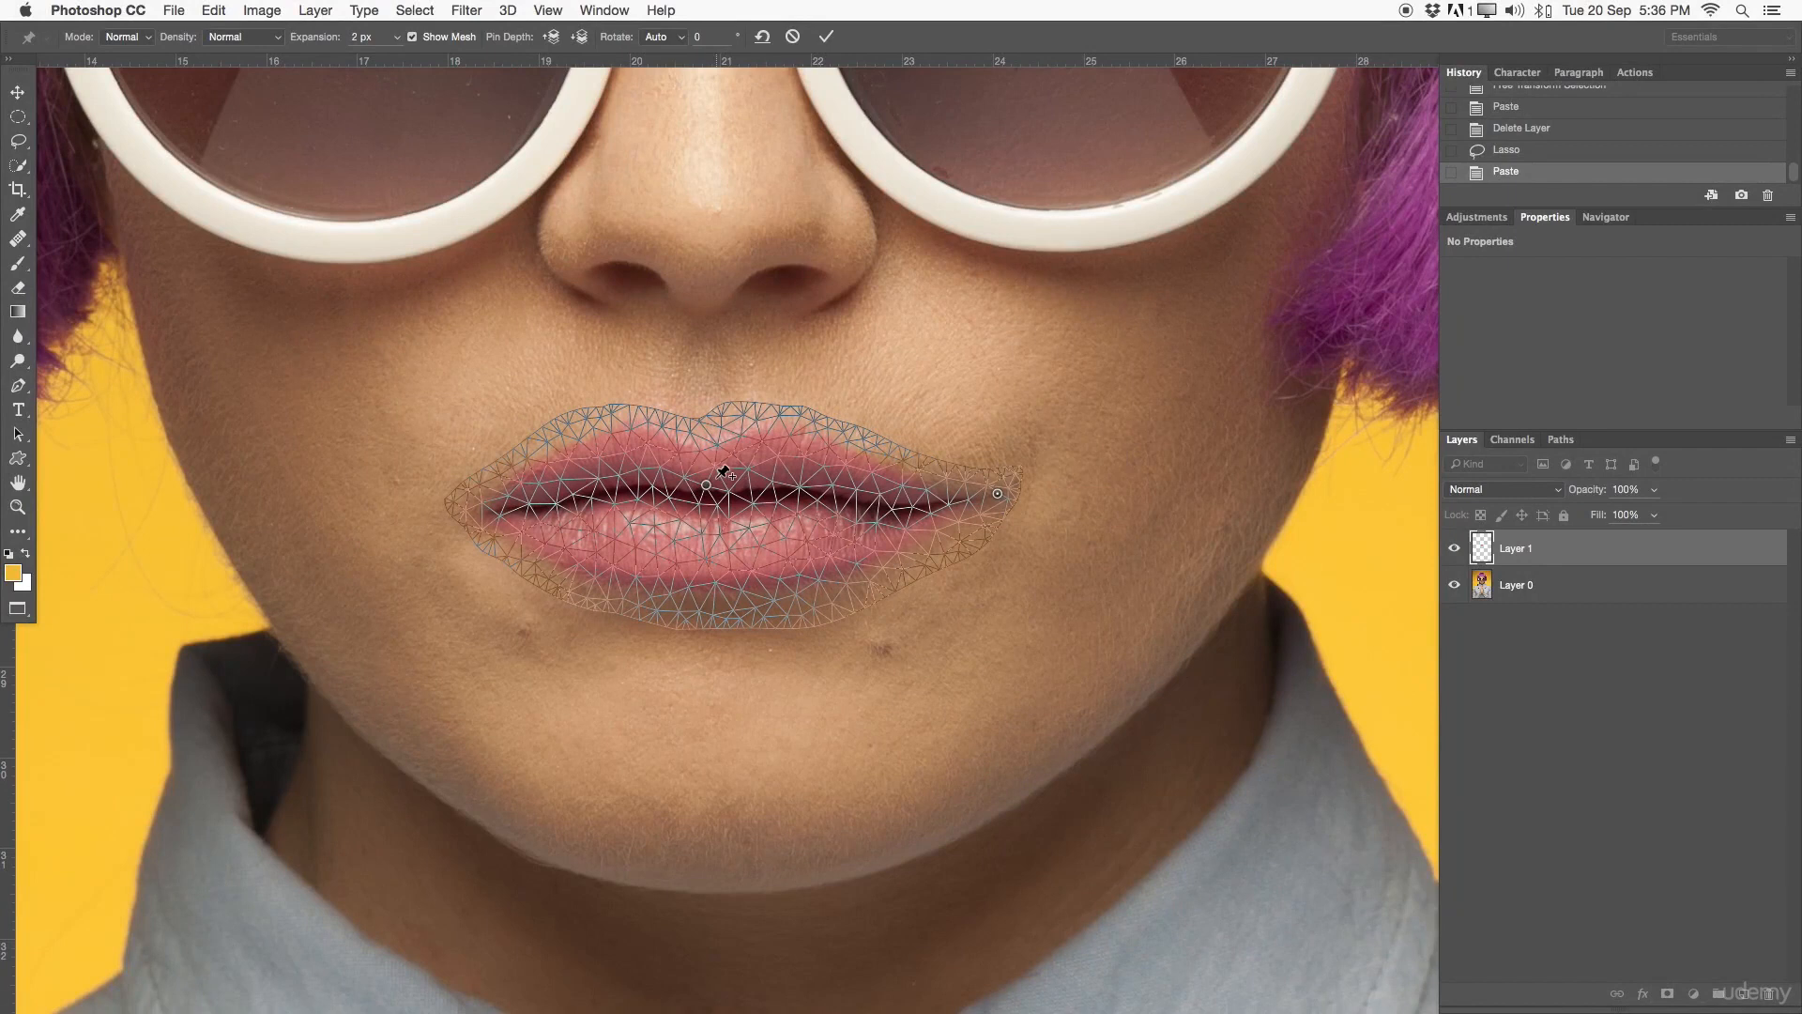
key(BackSpace)
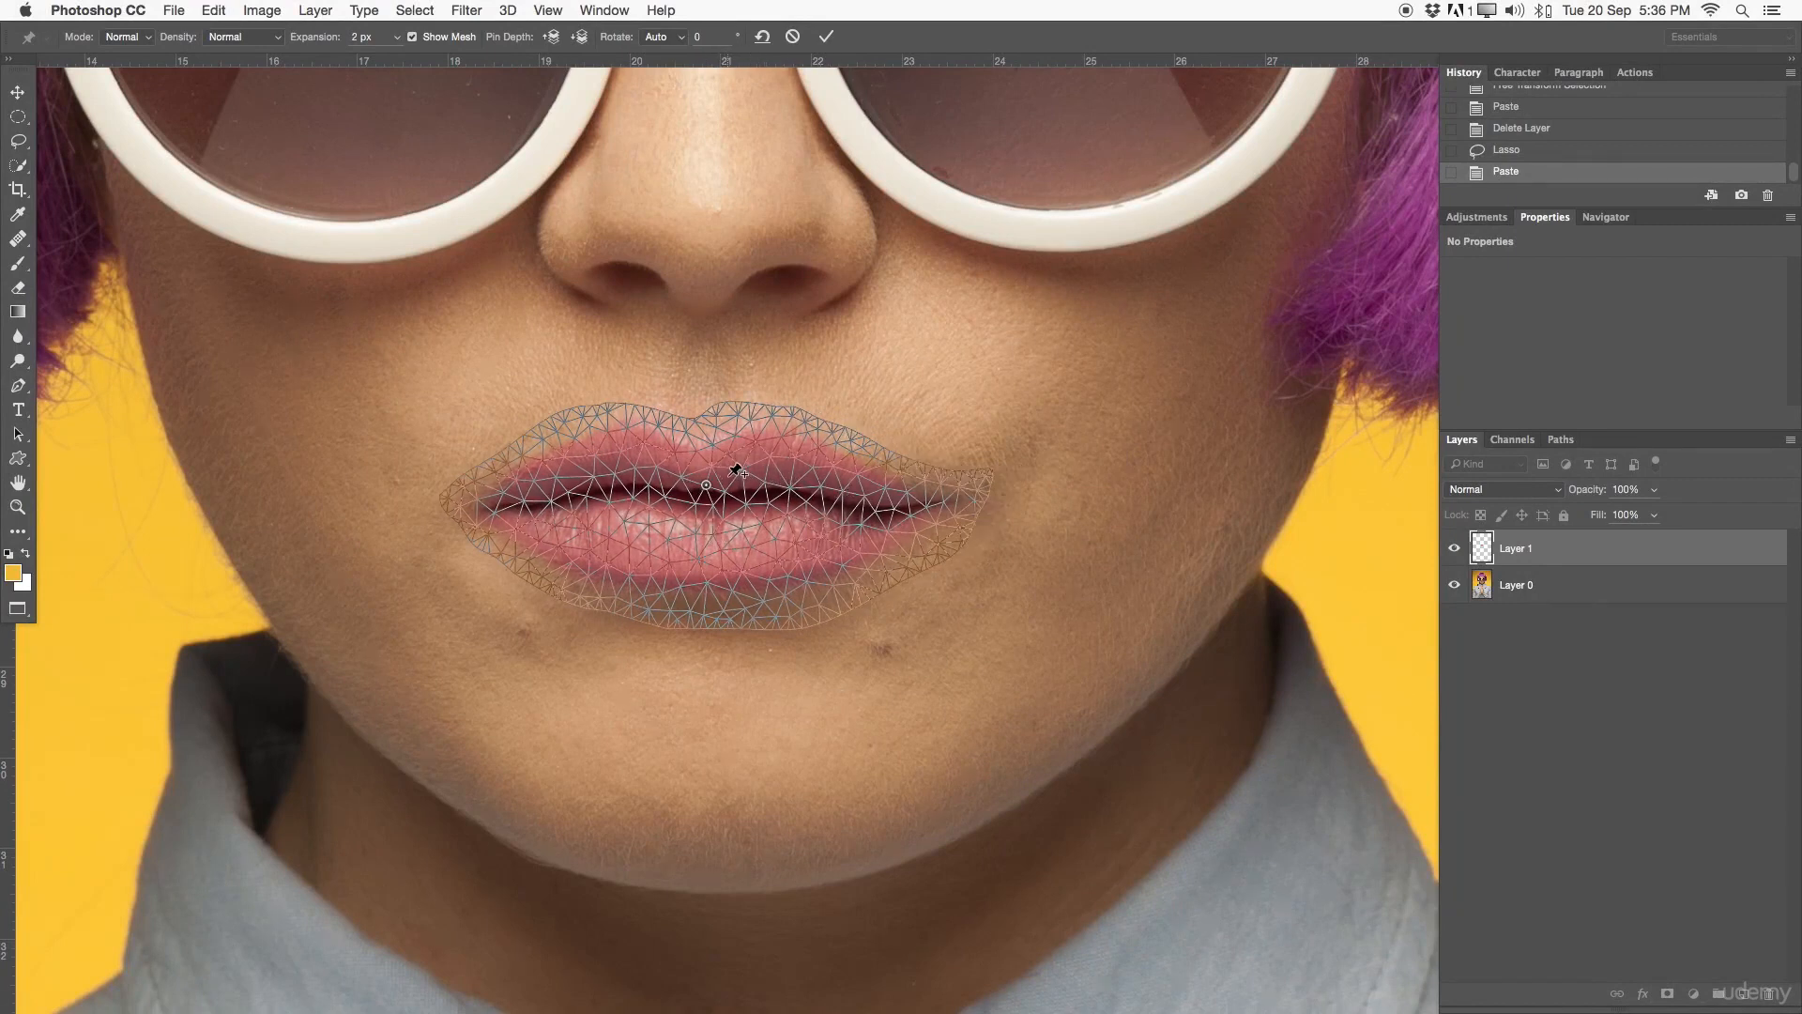
key(ctrl+z)
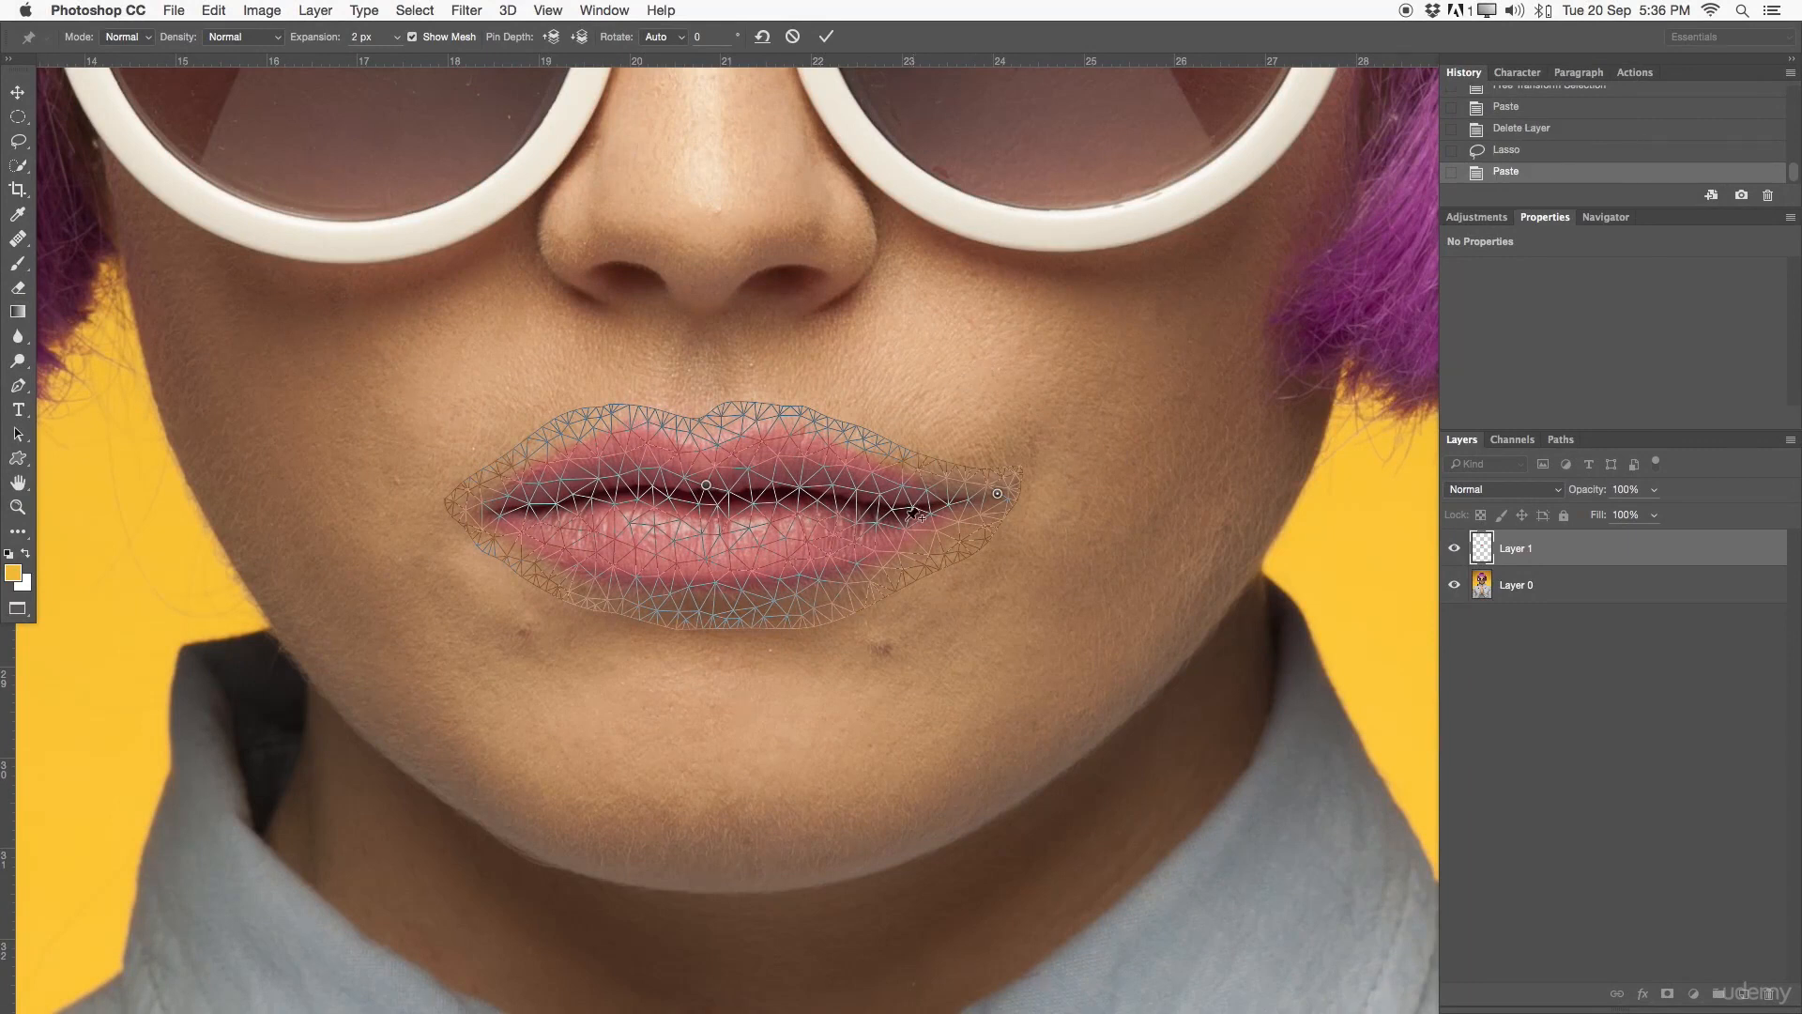
key(Escape)
- Restart Puppet Warp on the copied lips and place pins along the upper lip's edge from one mouth corner to the other
click(173, 10)
mouse_move(214, 10)
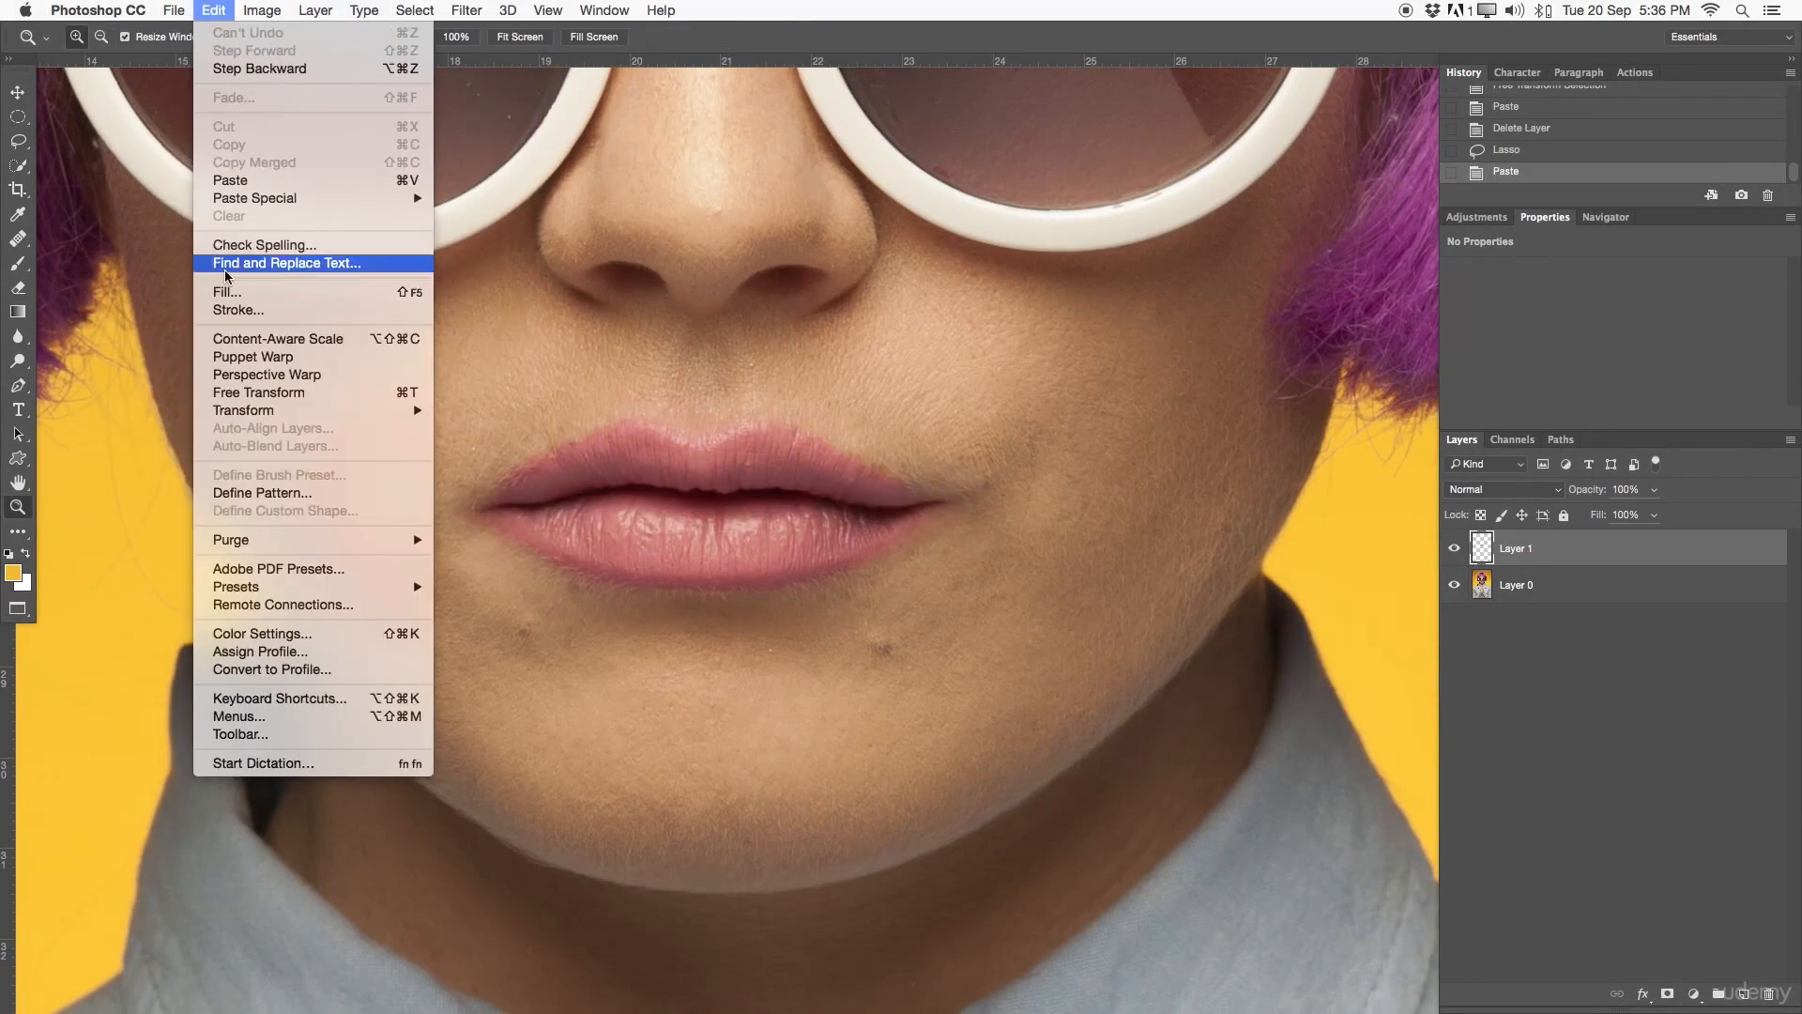
click(279, 365)
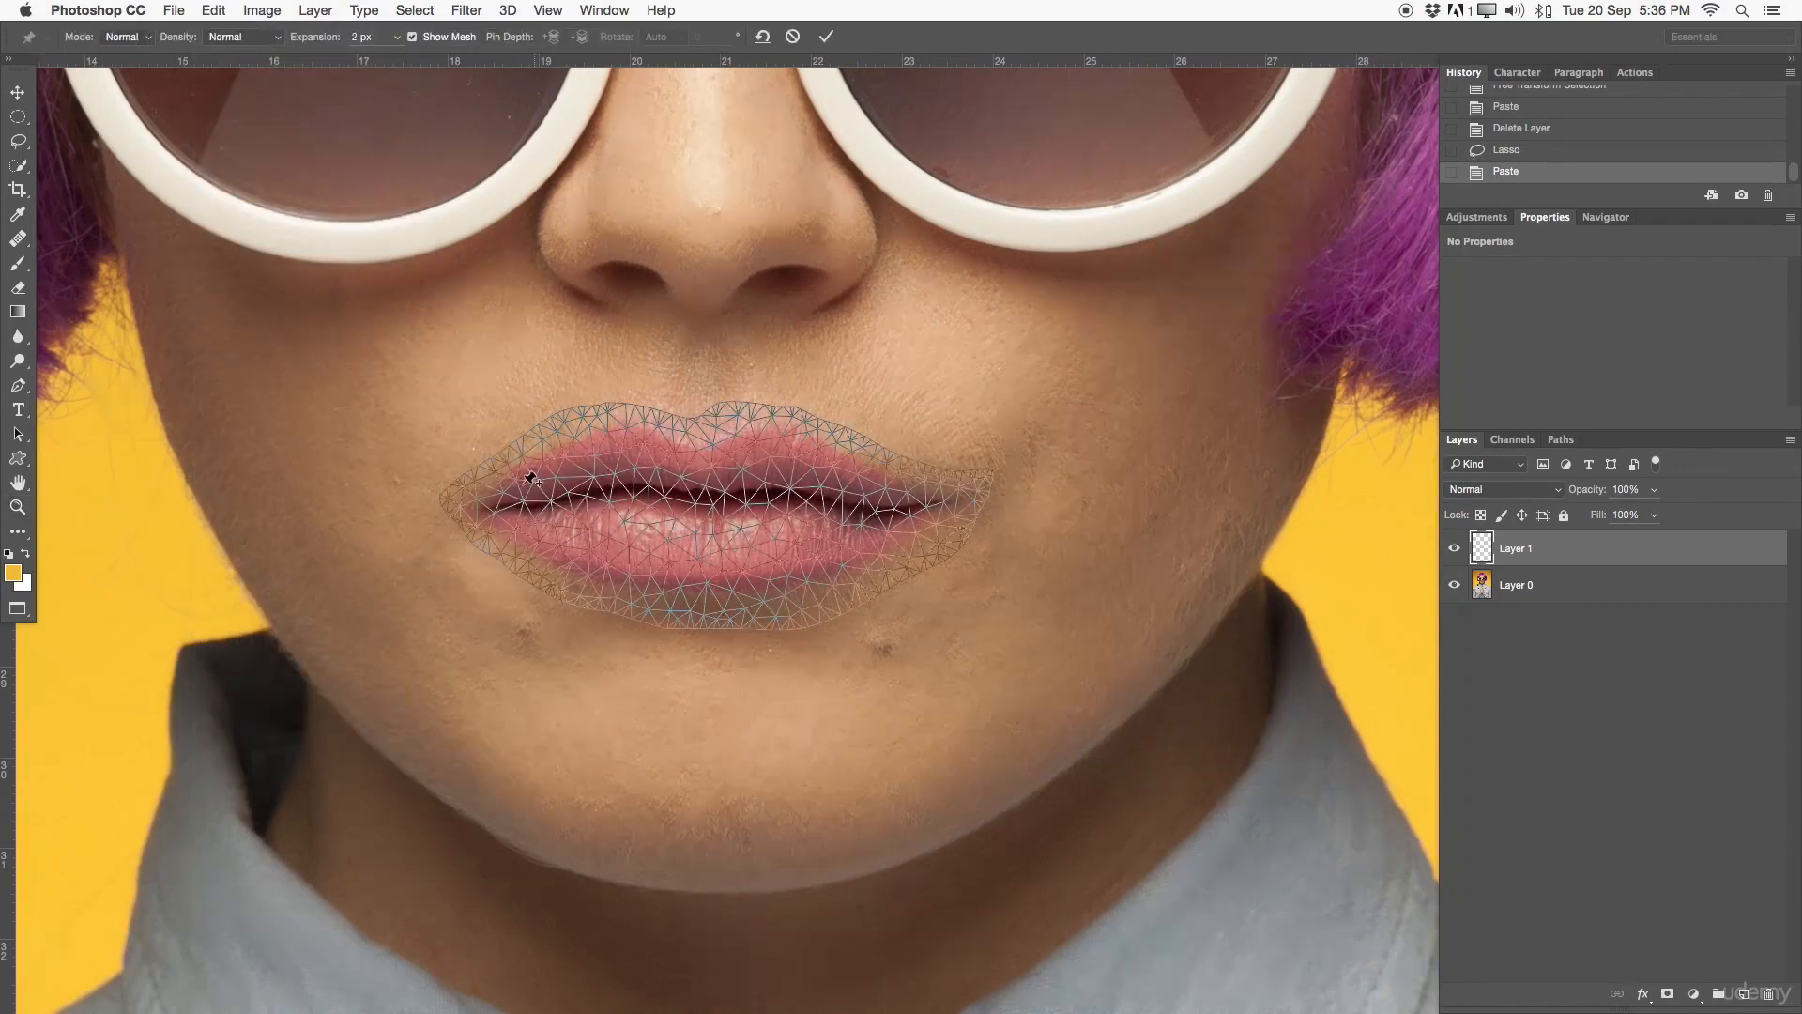
click(479, 496)
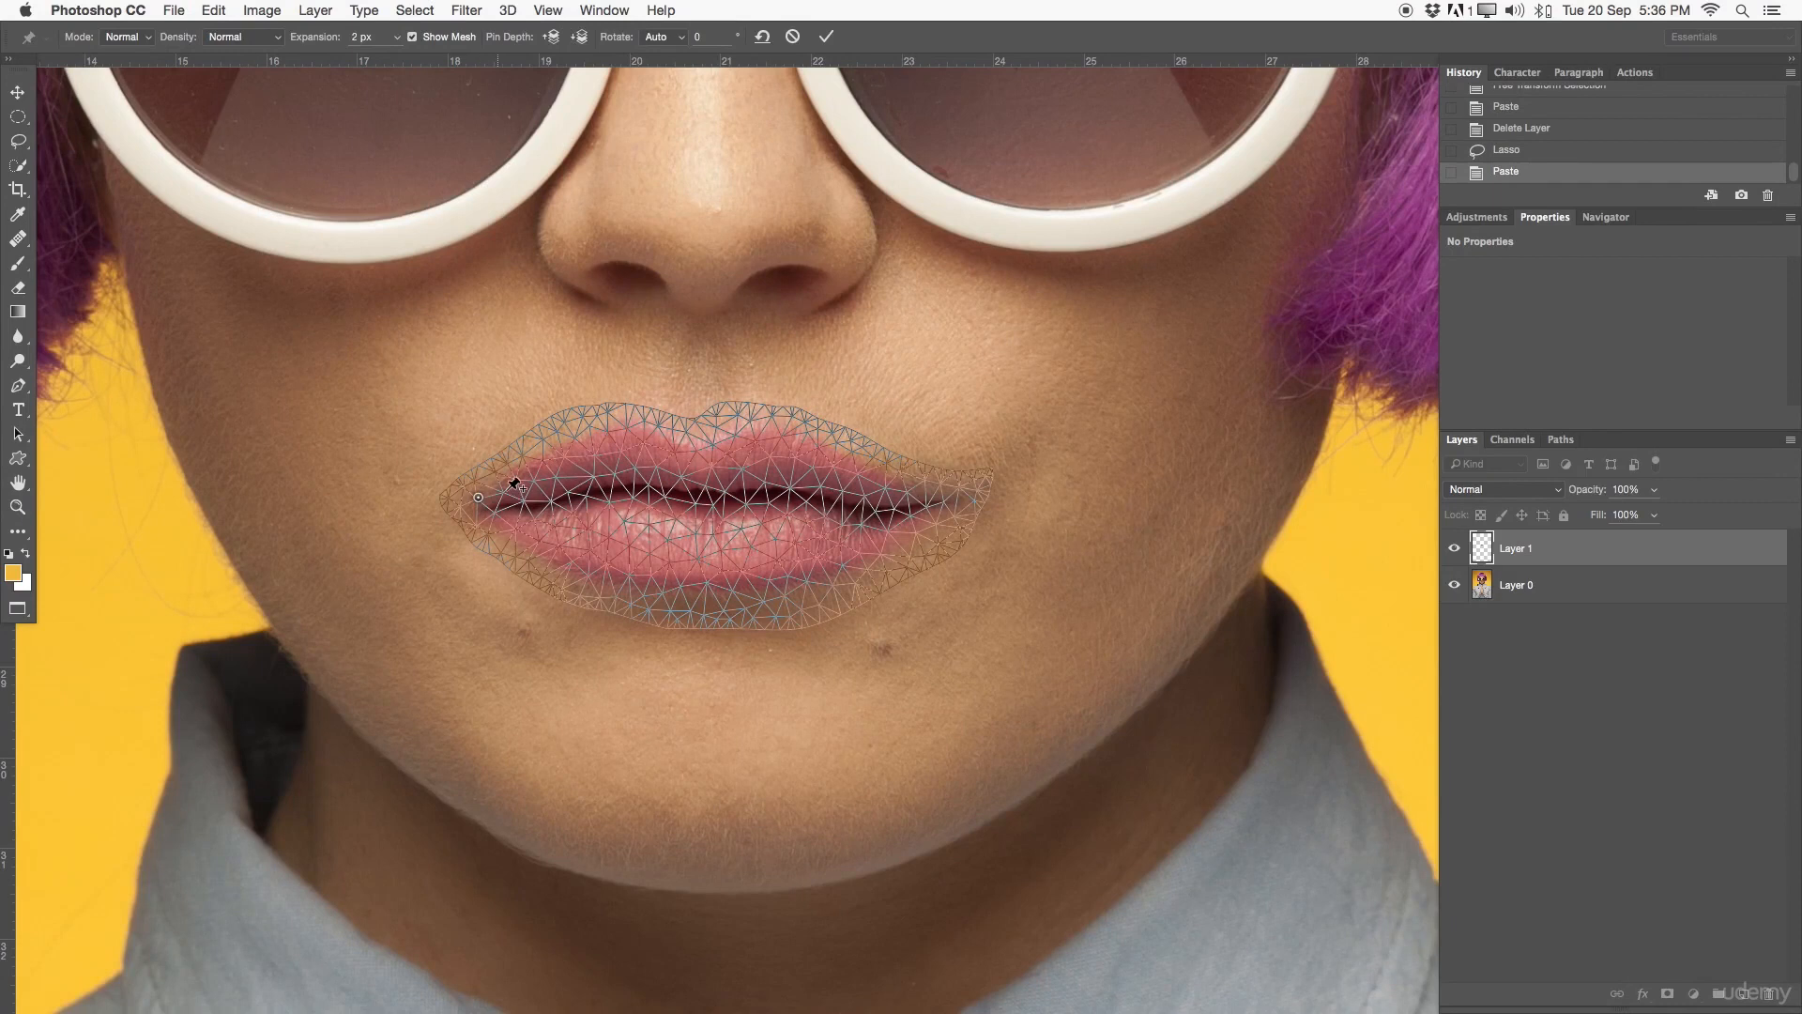
click(561, 443)
click(635, 423)
click(816, 442)
click(875, 466)
click(918, 481)
click(953, 500)
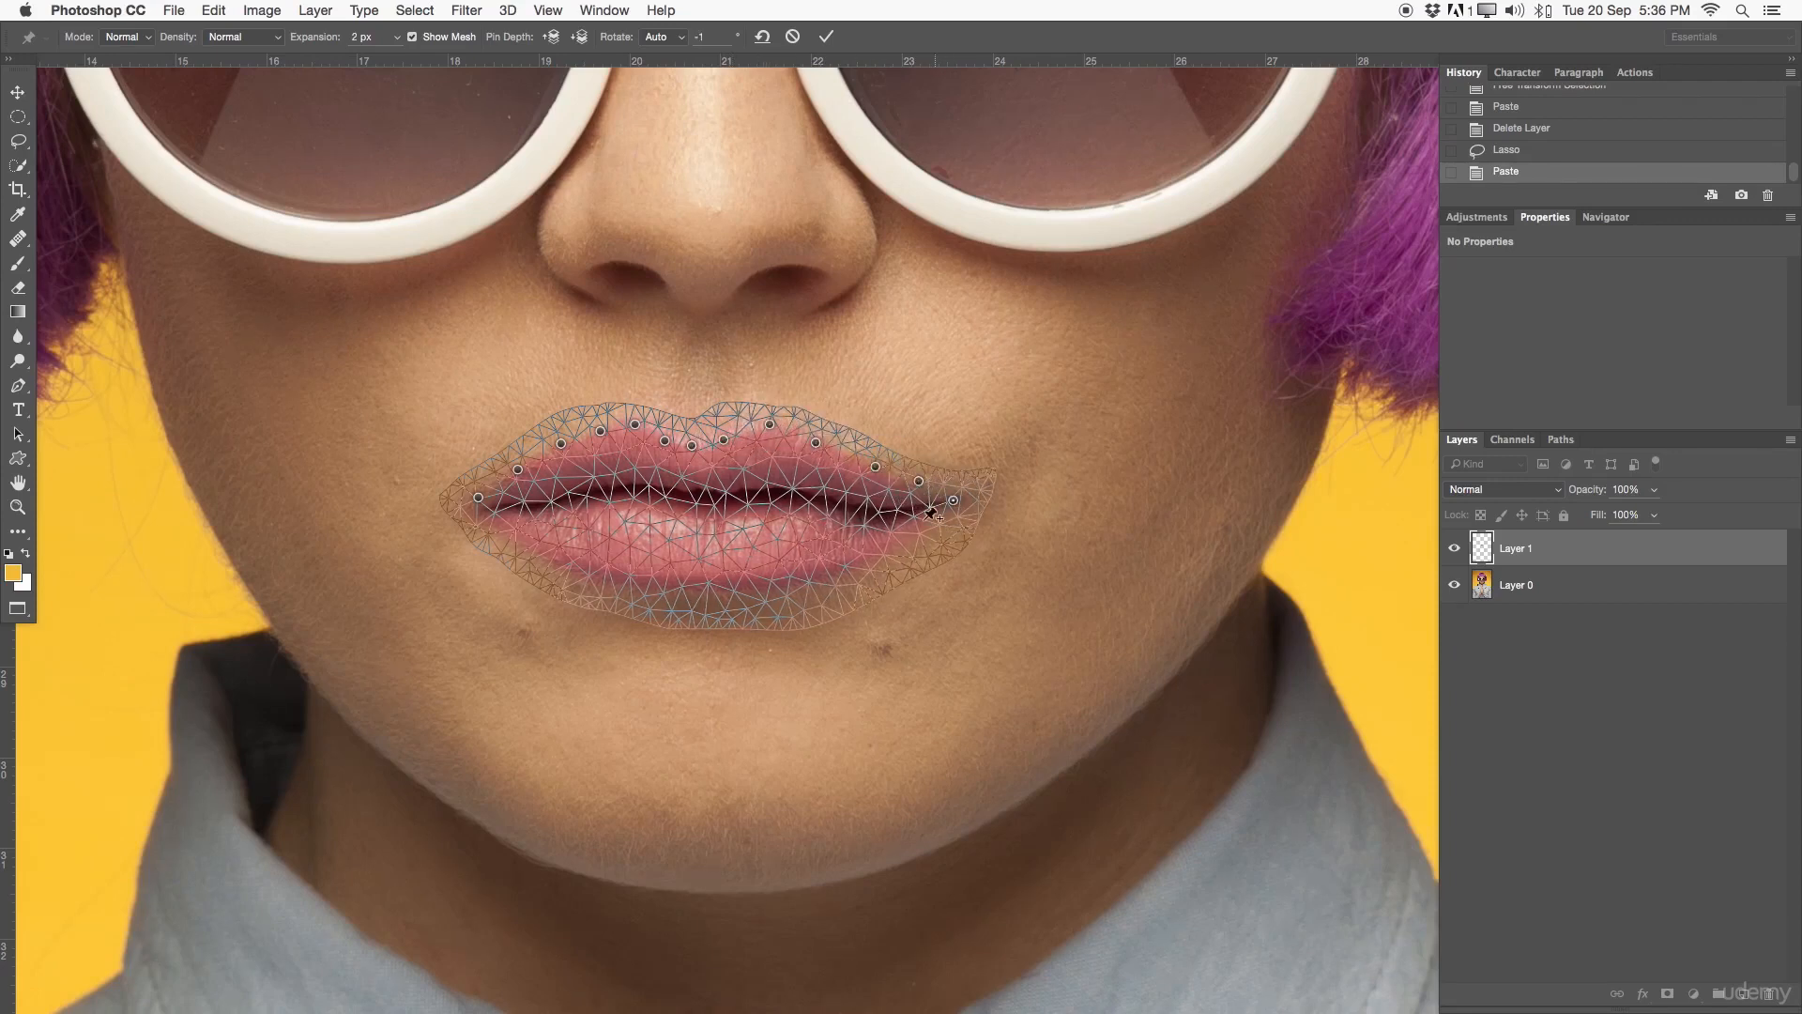
- Add pins along the lower lip's edge and the line between the lips, and hide the mesh
click(765, 581)
click(665, 583)
click(579, 568)
click(793, 494)
click(868, 520)
click(410, 38)
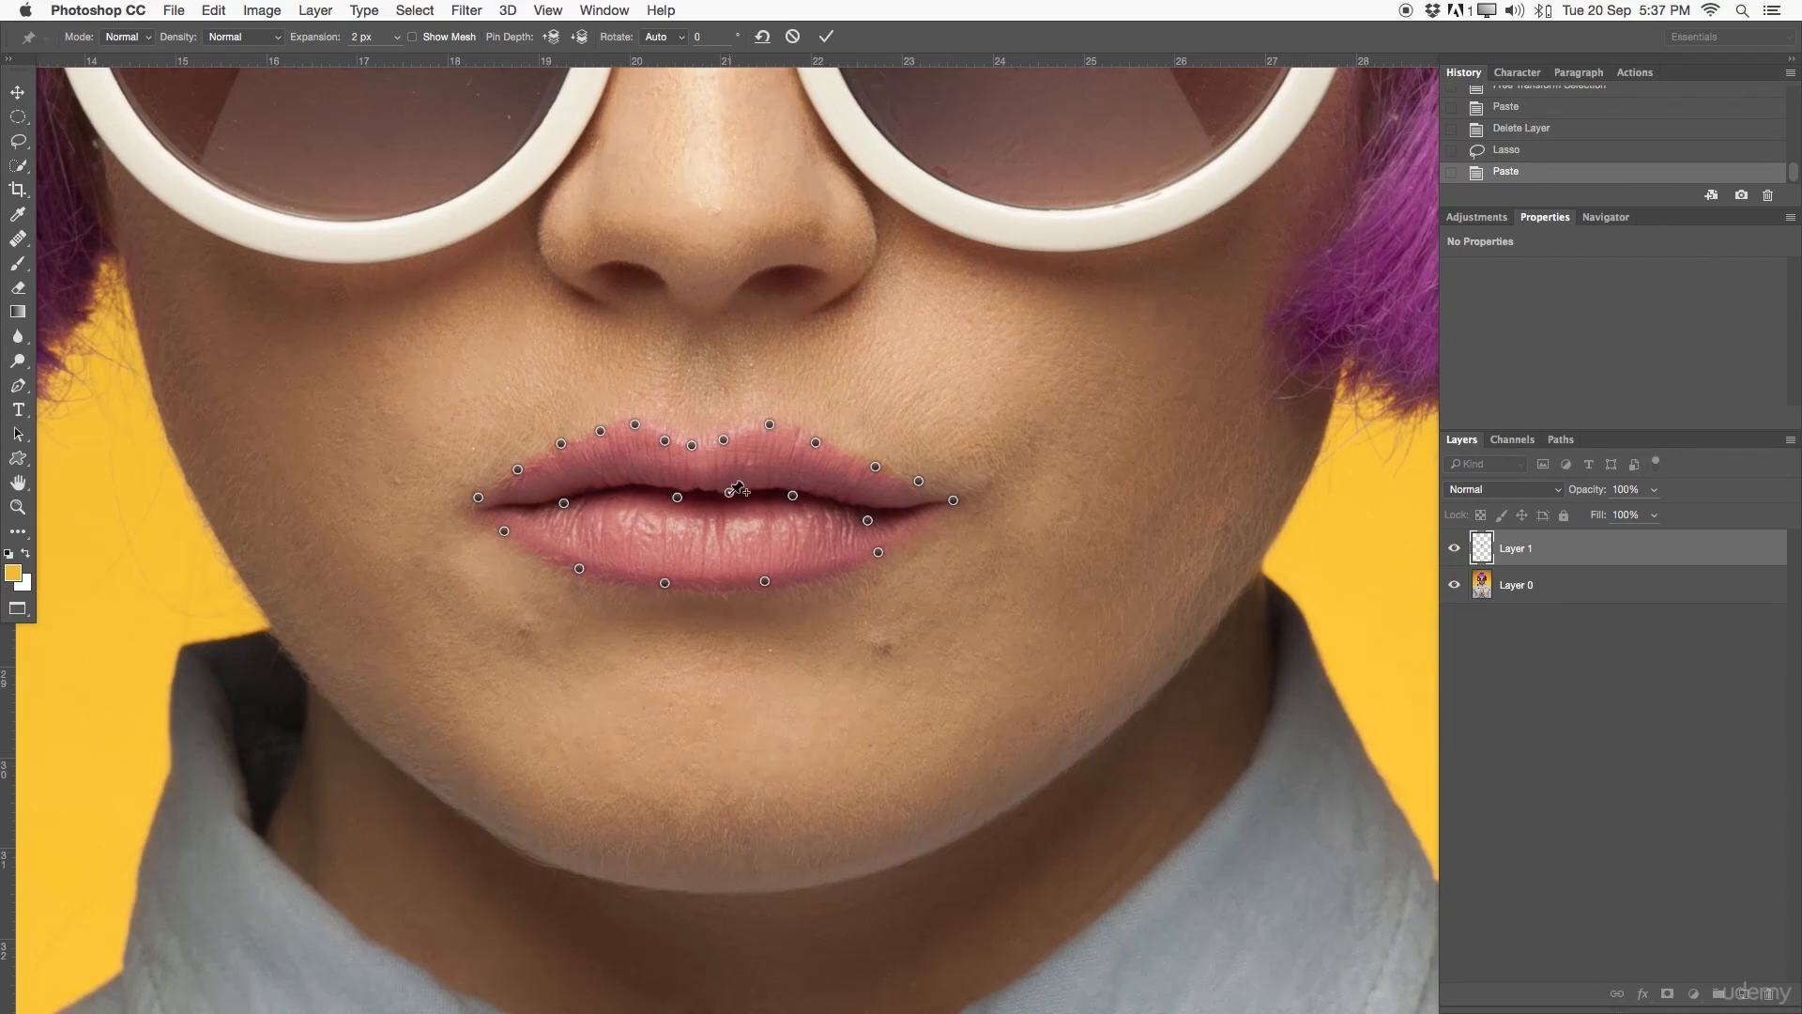
- Show the mesh again and slightly adjust the pins along the left and middle parts of the line between the lips
drag(563, 502, 563, 503)
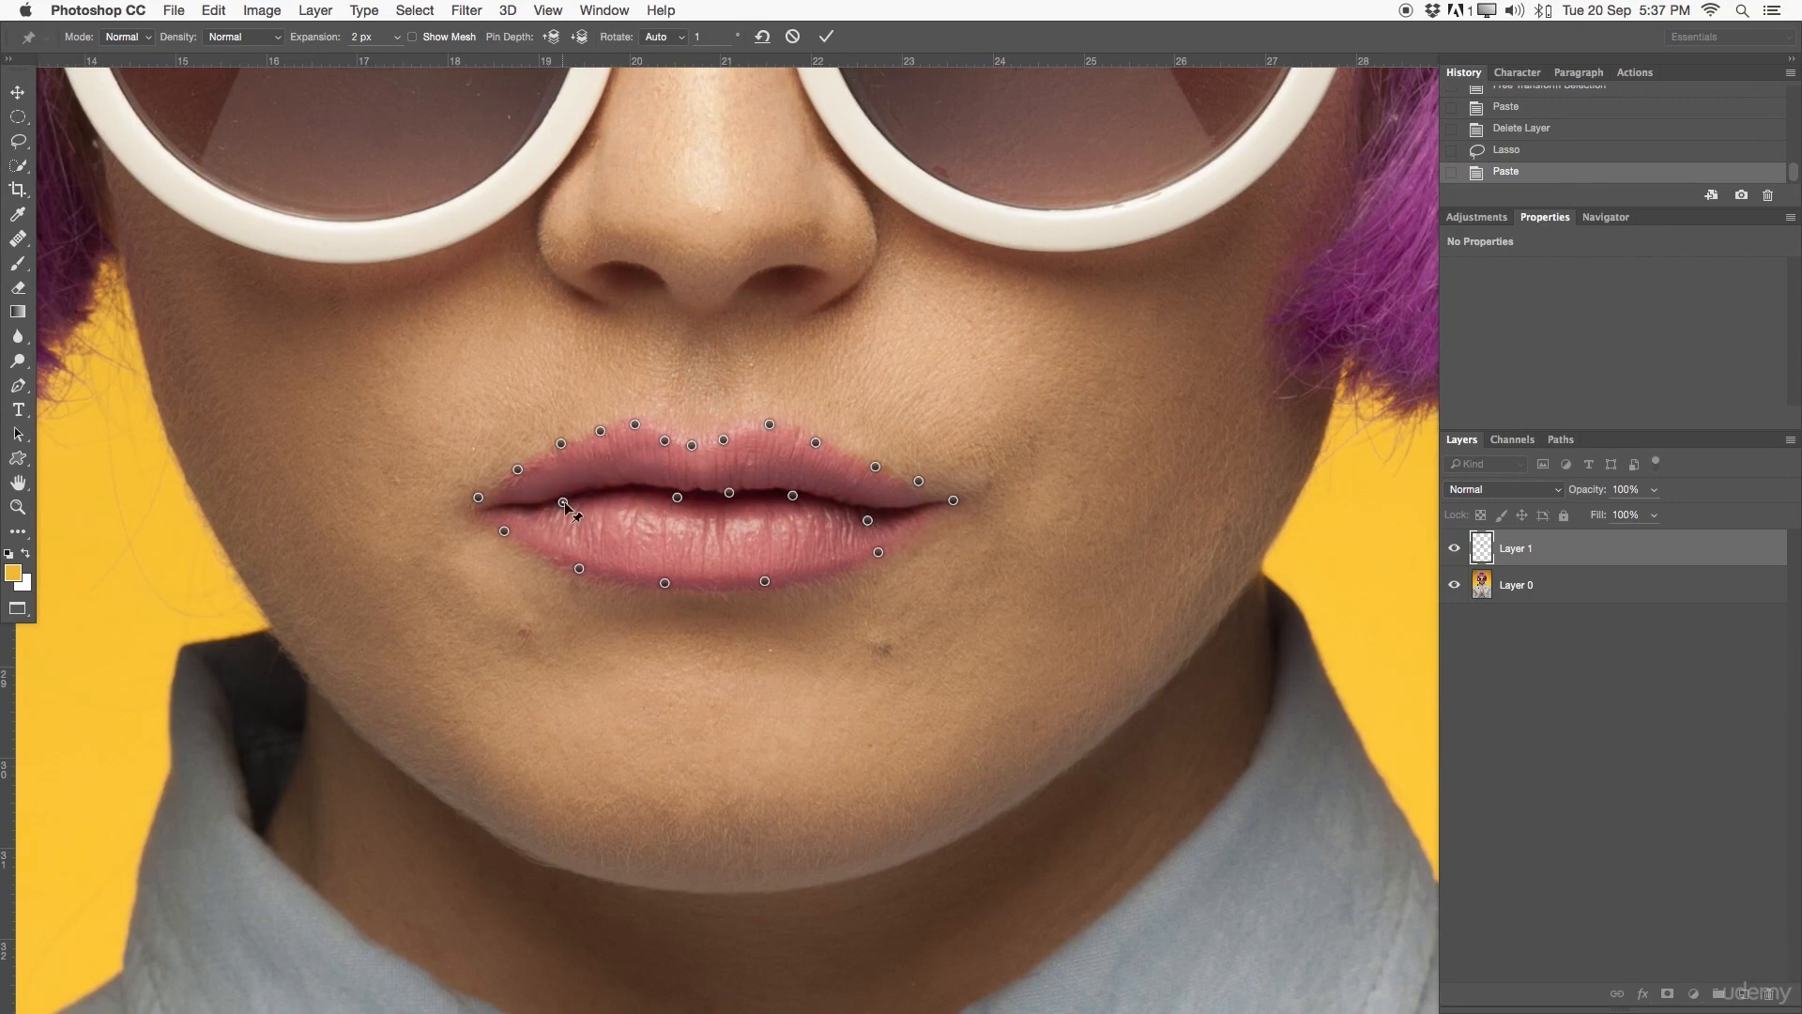
click(427, 40)
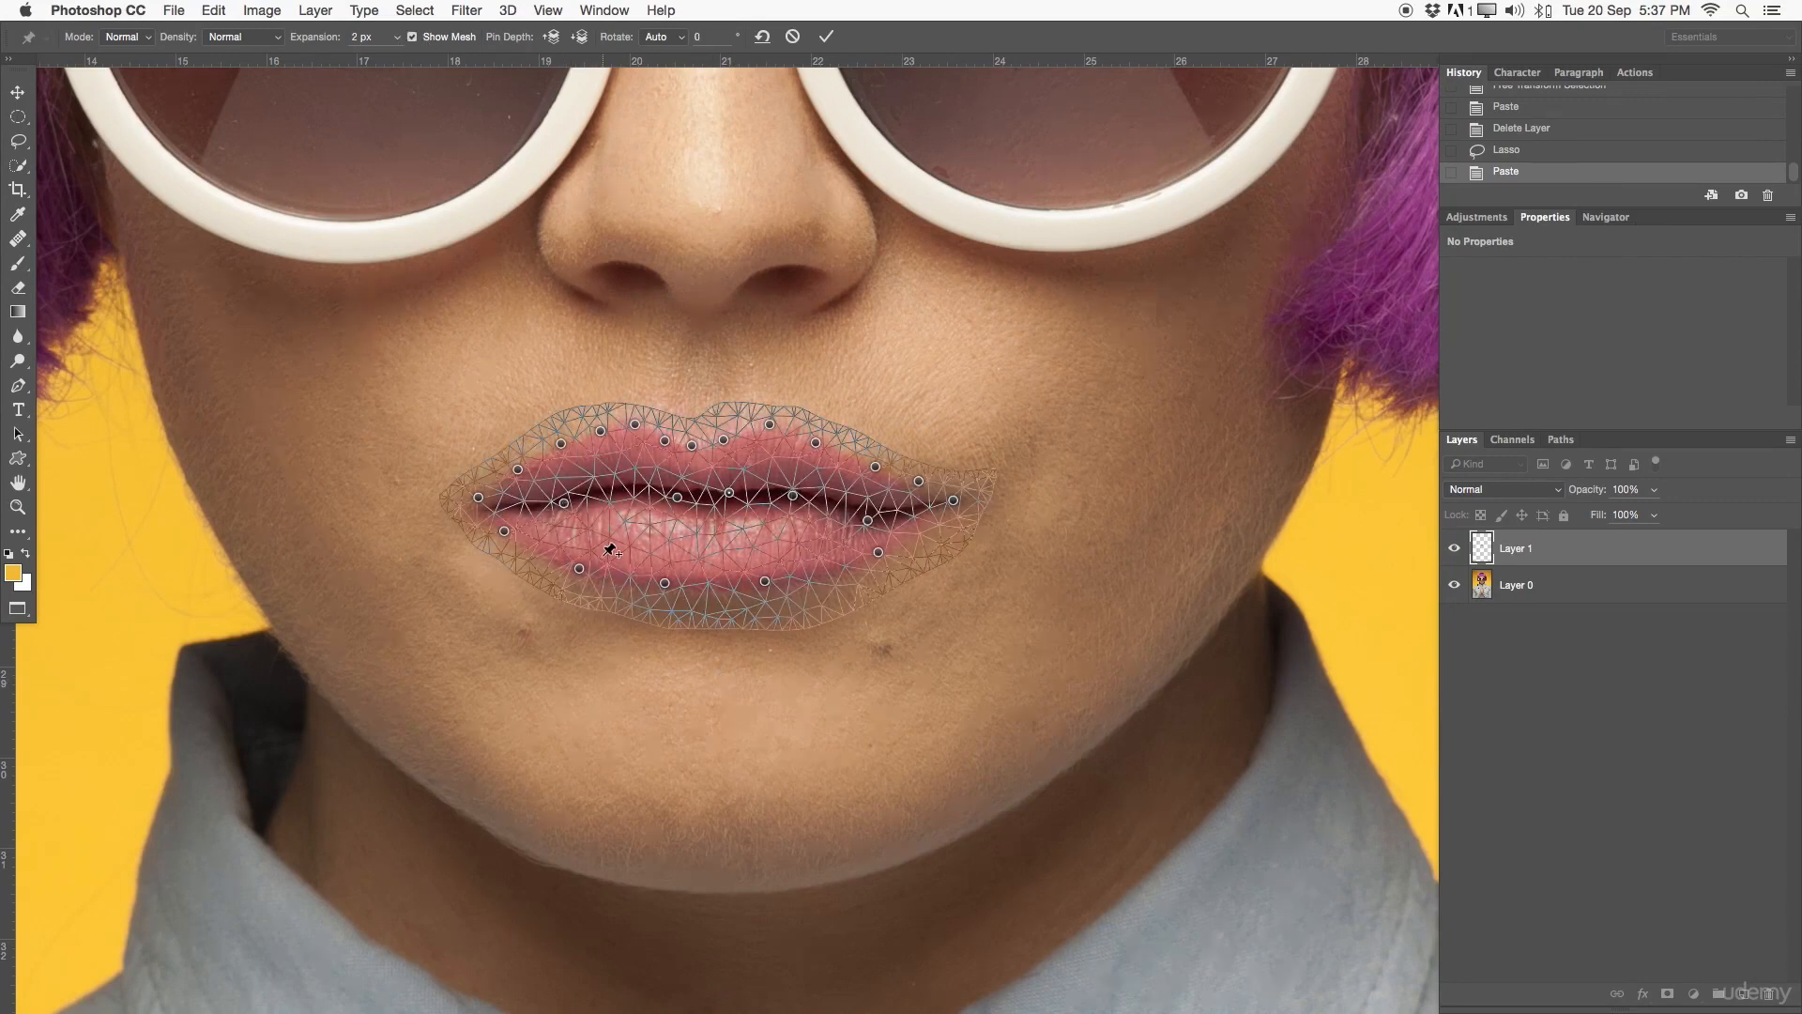
drag(566, 505, 572, 493)
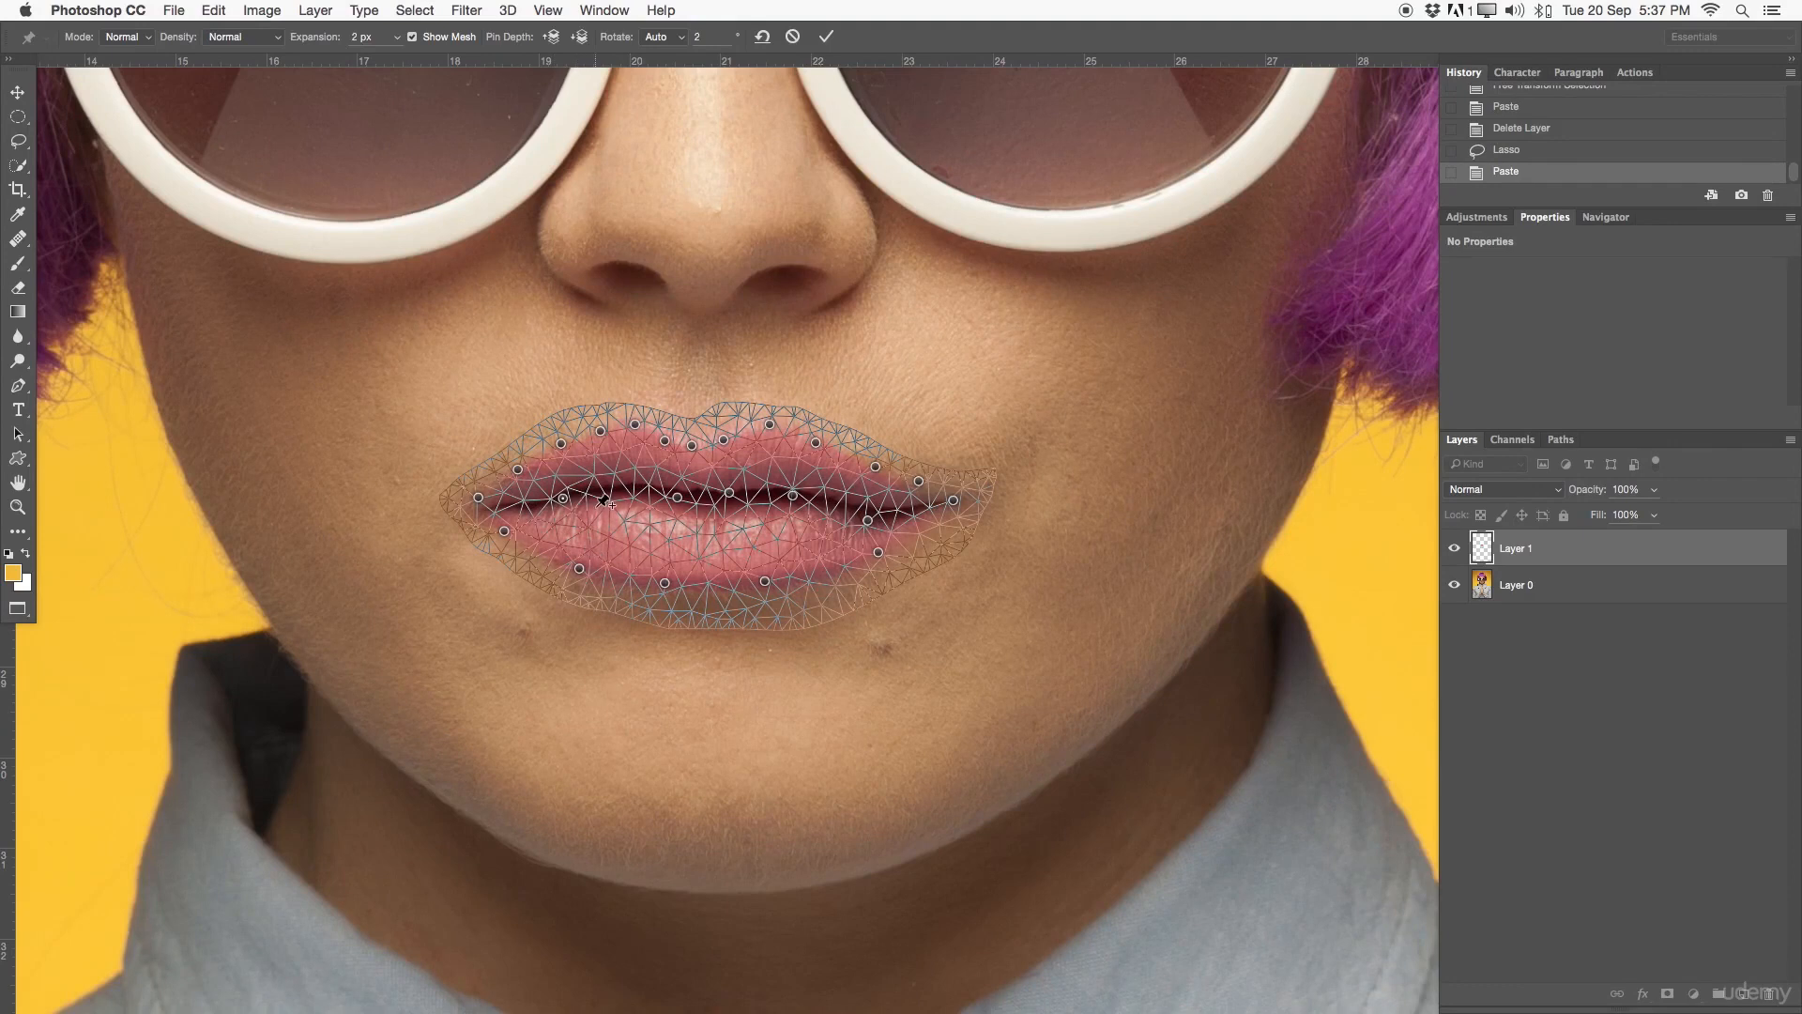
drag(693, 497, 687, 495)
click(733, 491)
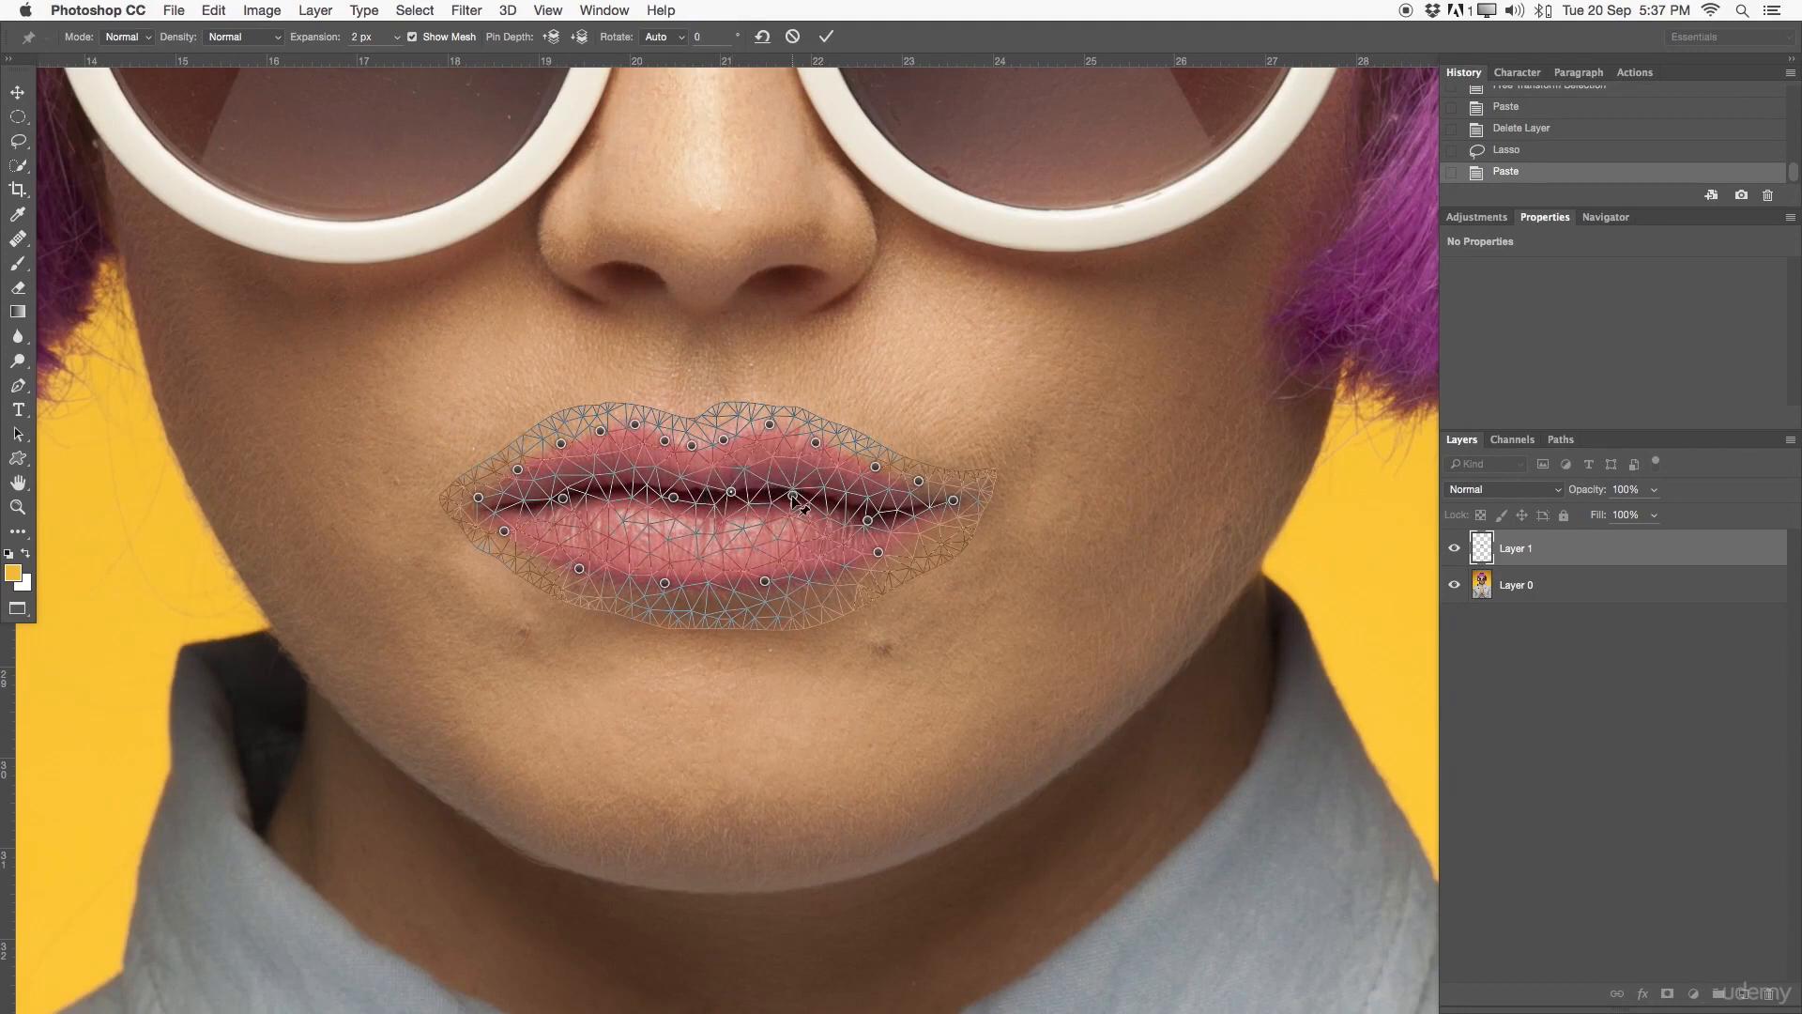
- Hide the mesh, raise the middle mouth-line pins slightly, pull the right mouth corner inward and lift the left corner
click(440, 36)
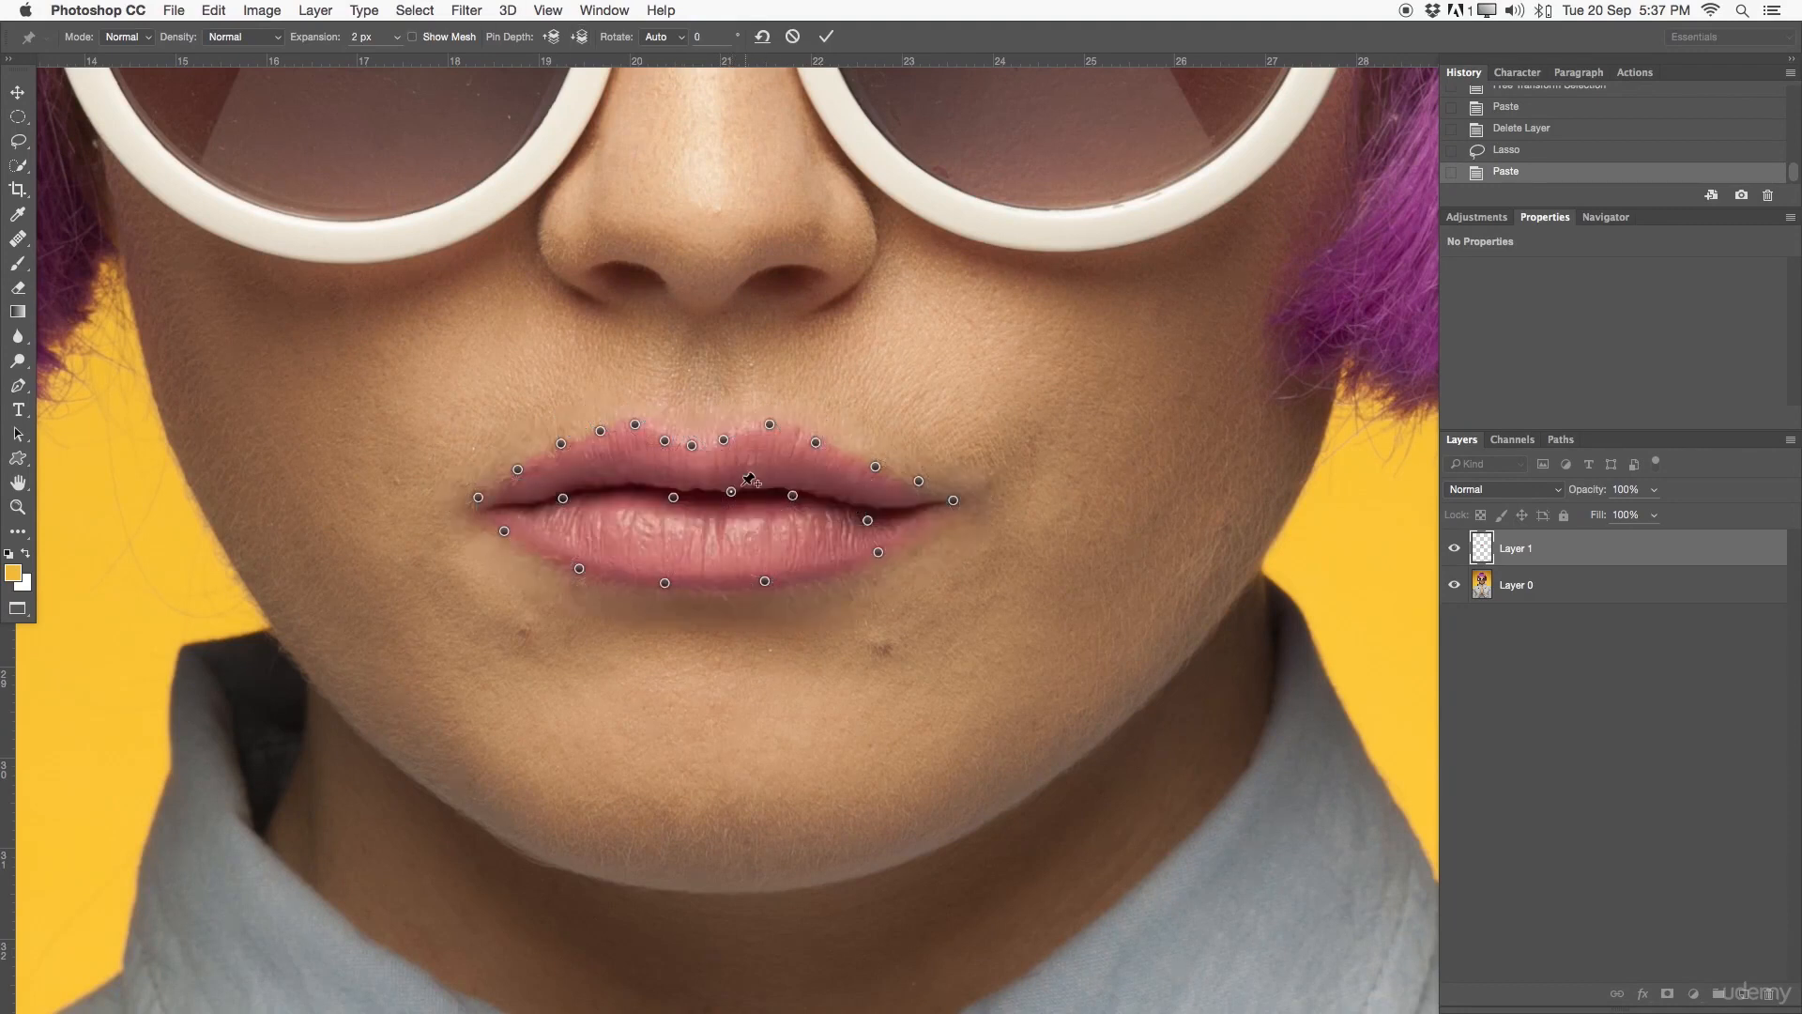
drag(731, 491, 677, 493)
drag(868, 521, 940, 504)
drag(481, 500, 482, 489)
- Rework the pins near the left mouth corner, deleting crowded ones and repositioning new ones along the mouth line, and show the mesh
click(533, 501)
drag(532, 501, 561, 501)
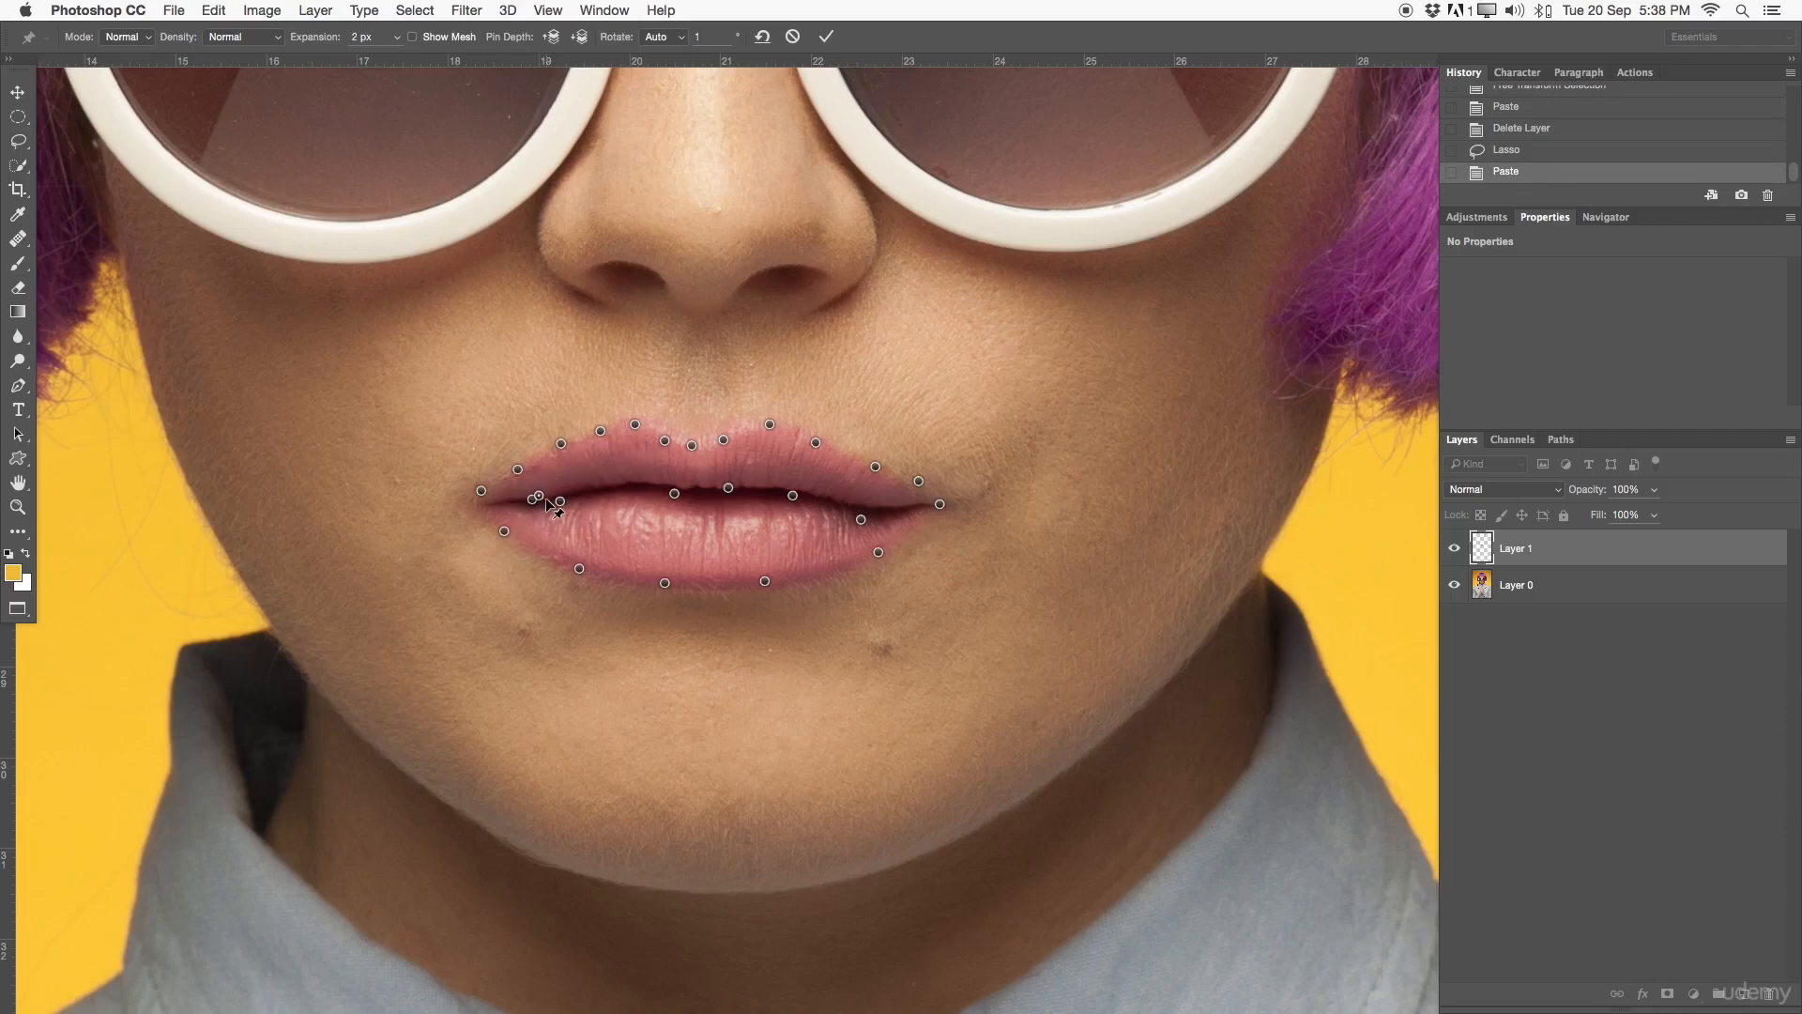
key(Delete)
click(537, 500)
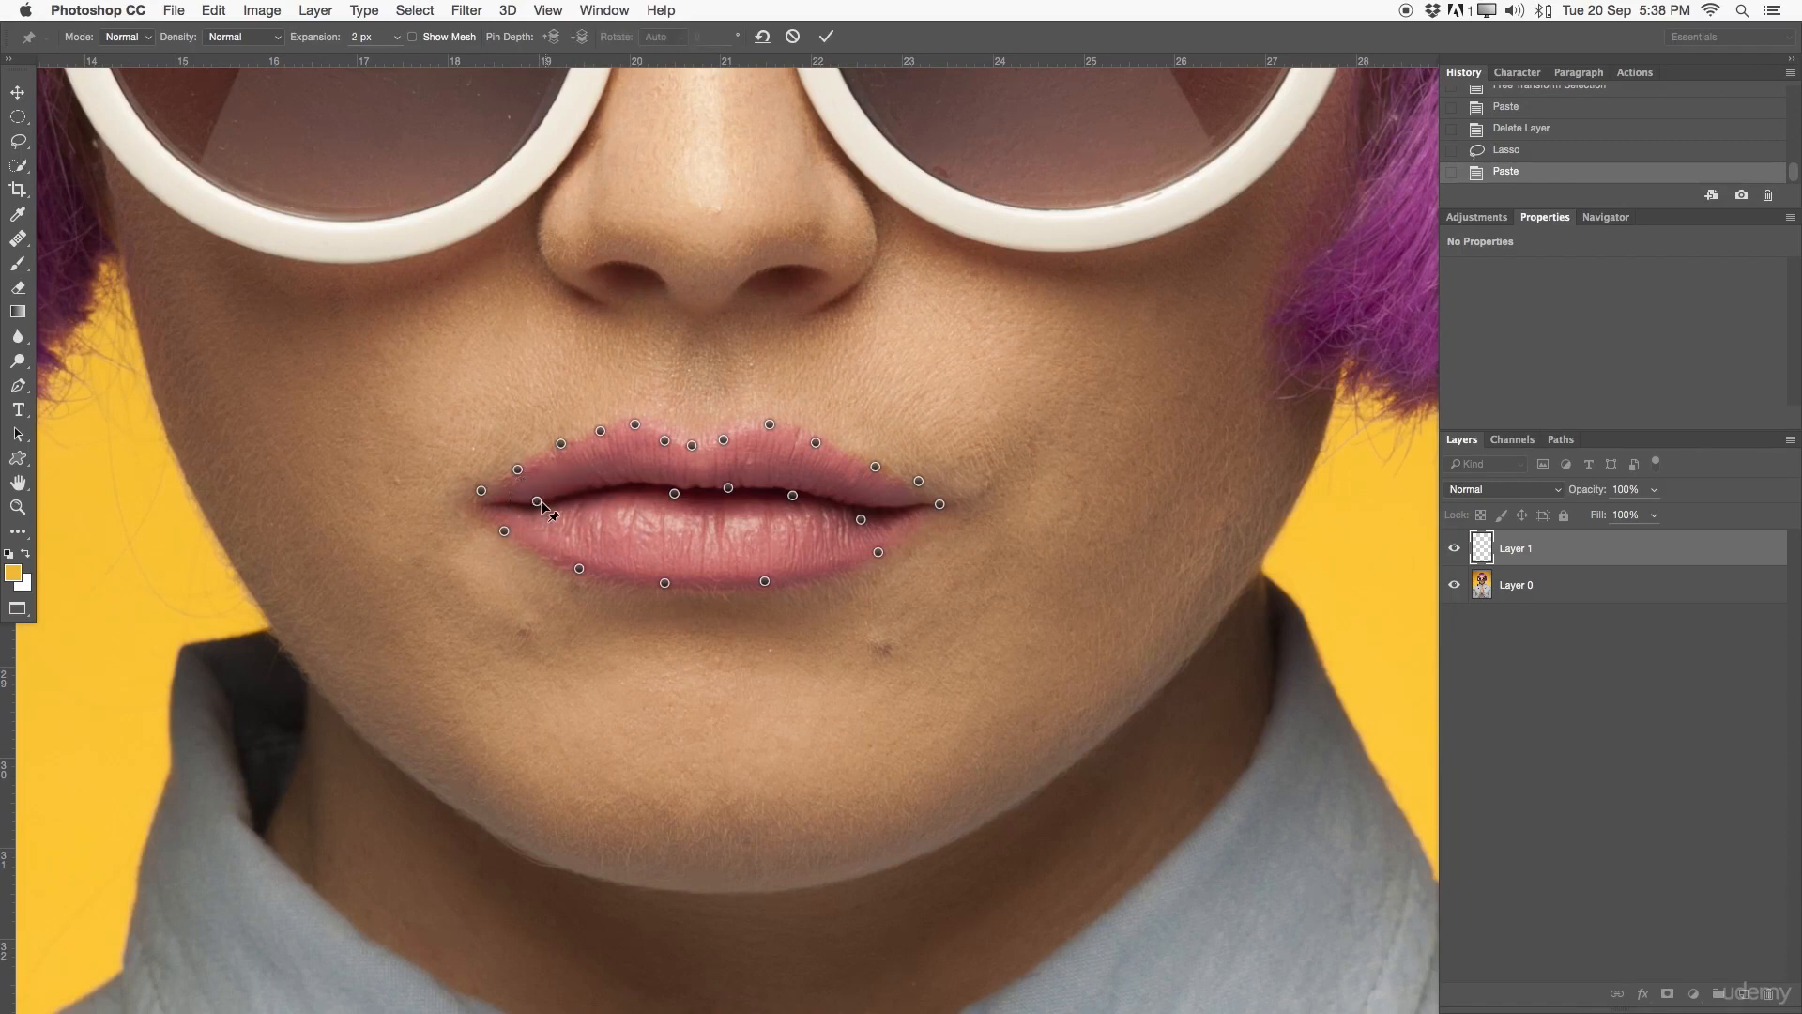
drag(537, 501, 492, 507)
click(493, 507)
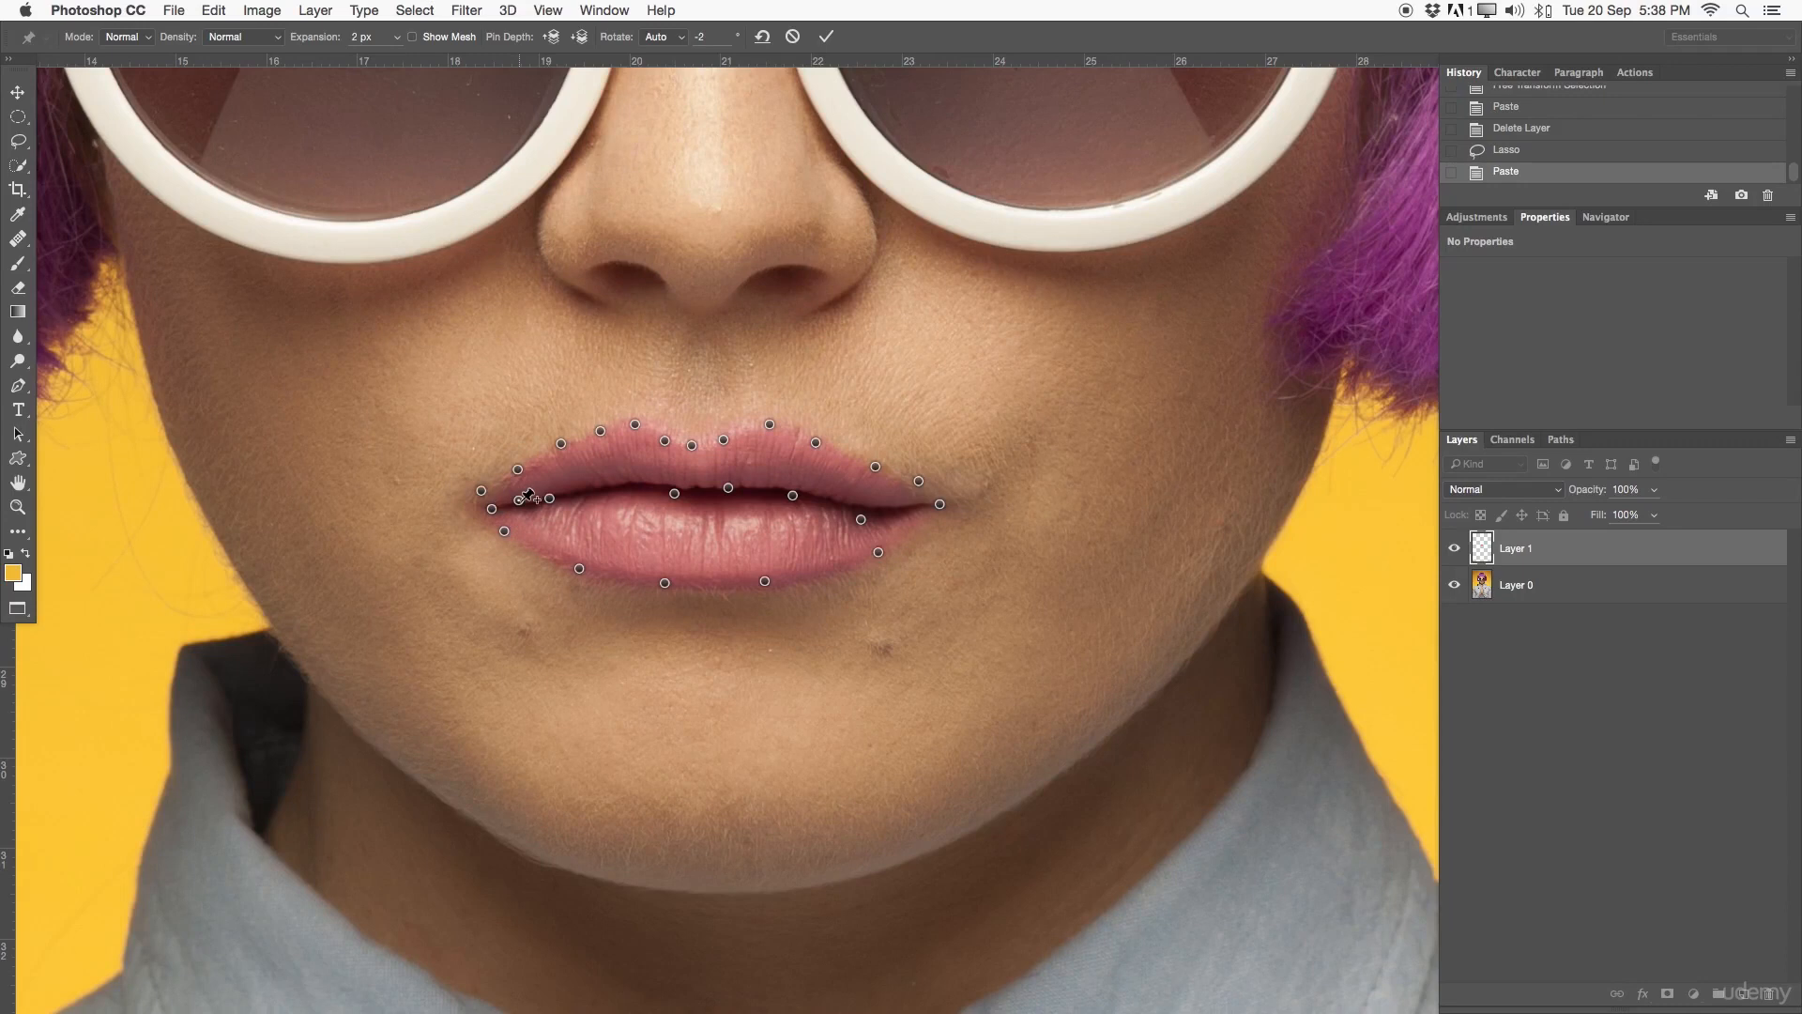
drag(519, 500, 522, 497)
click(454, 41)
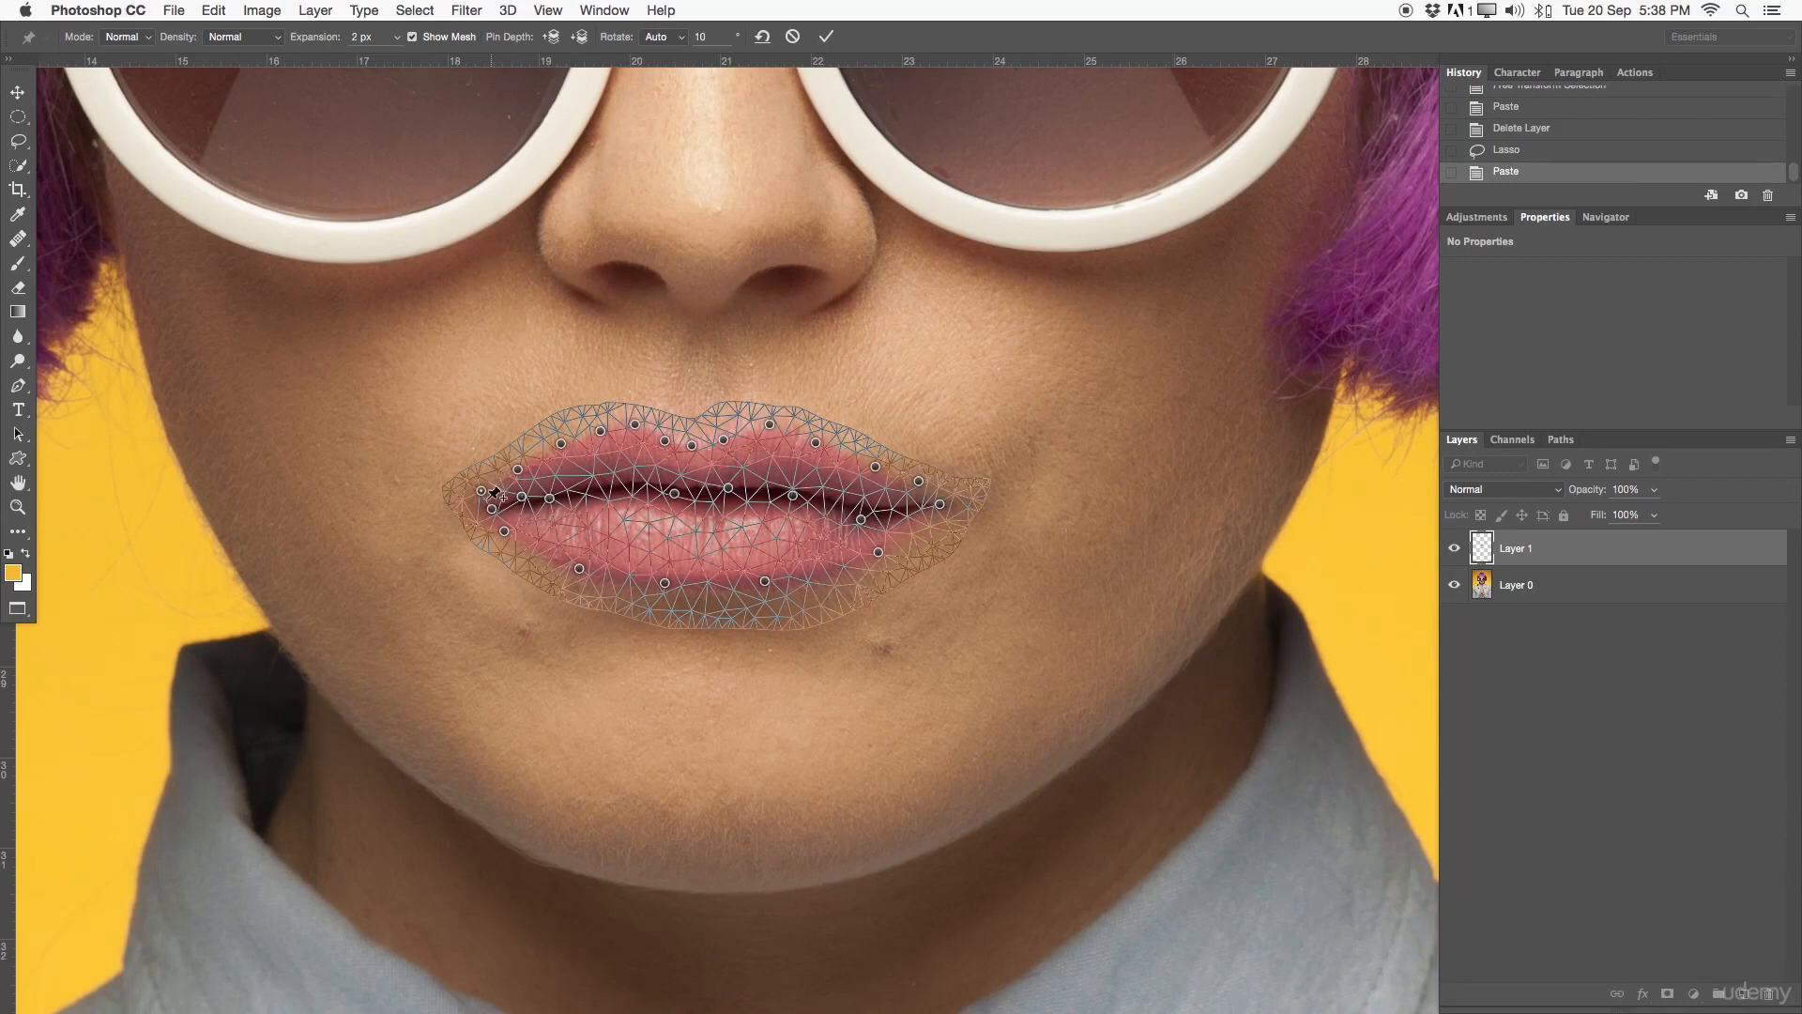
- Remove the outermost pin at the left mouth corner, nudge the lower lip's bottom pins upward, and apply the Puppet Warp
alt+click(482, 493)
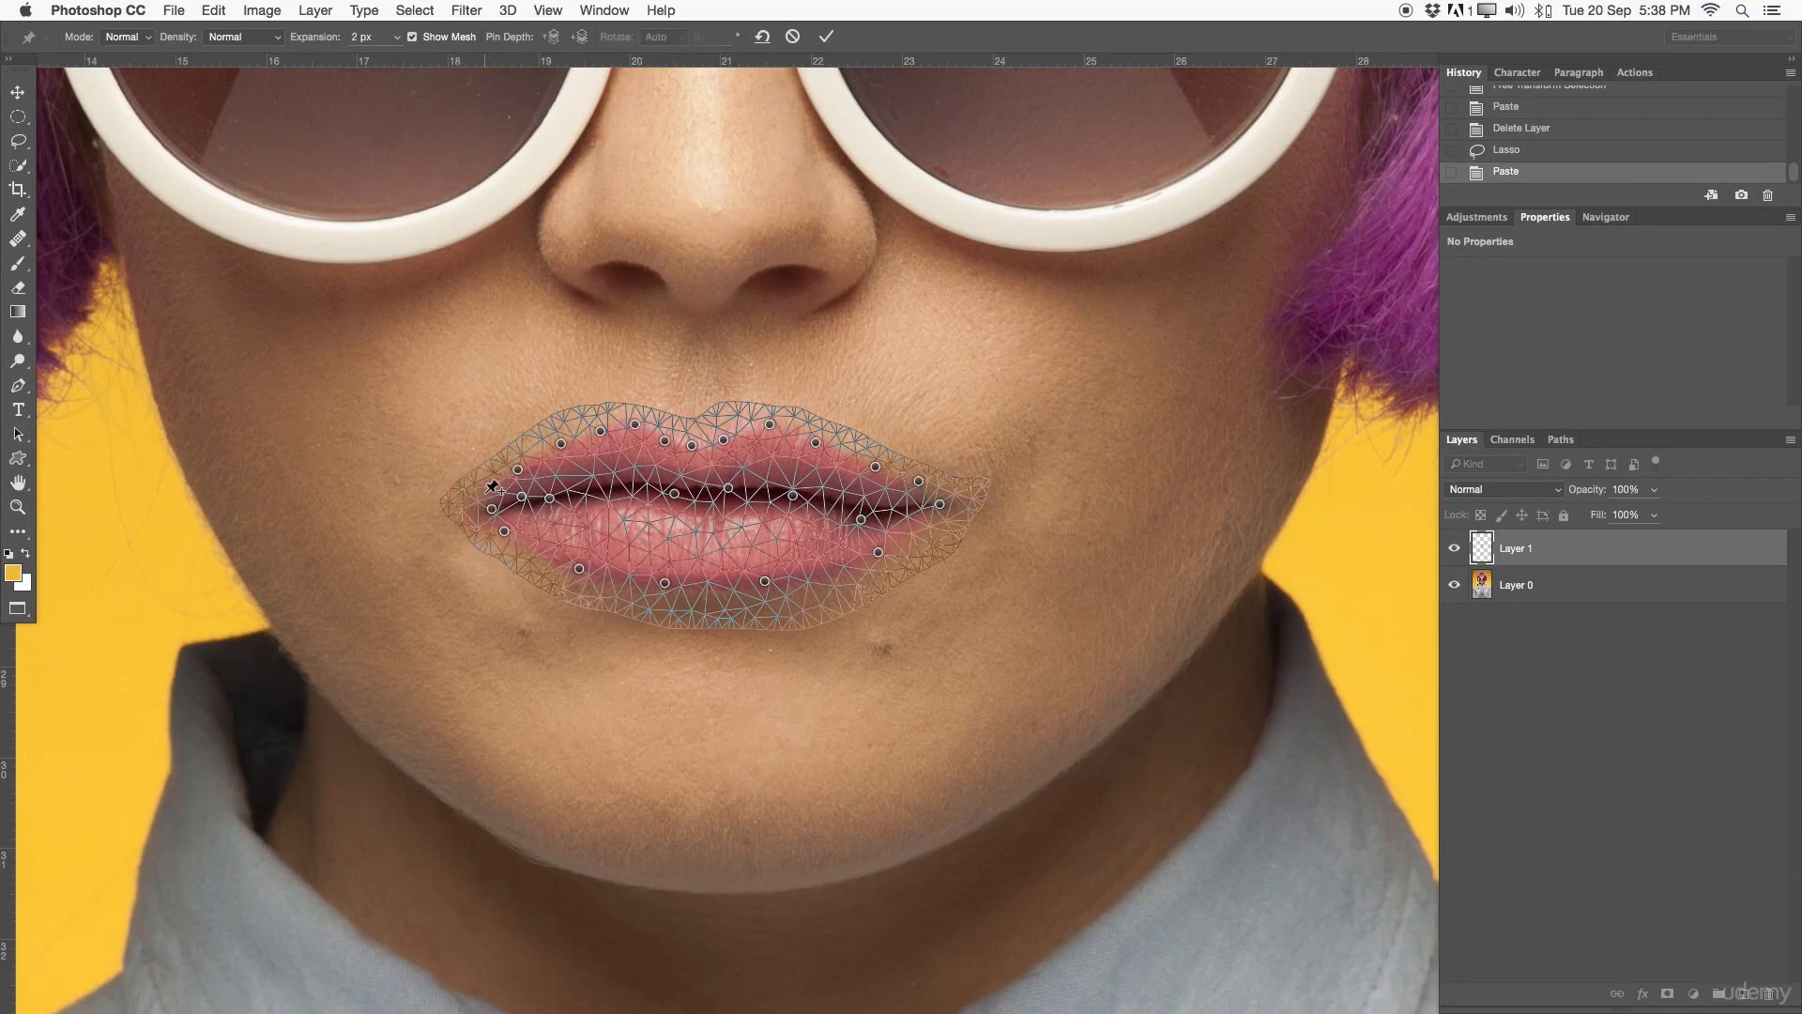
click(665, 584)
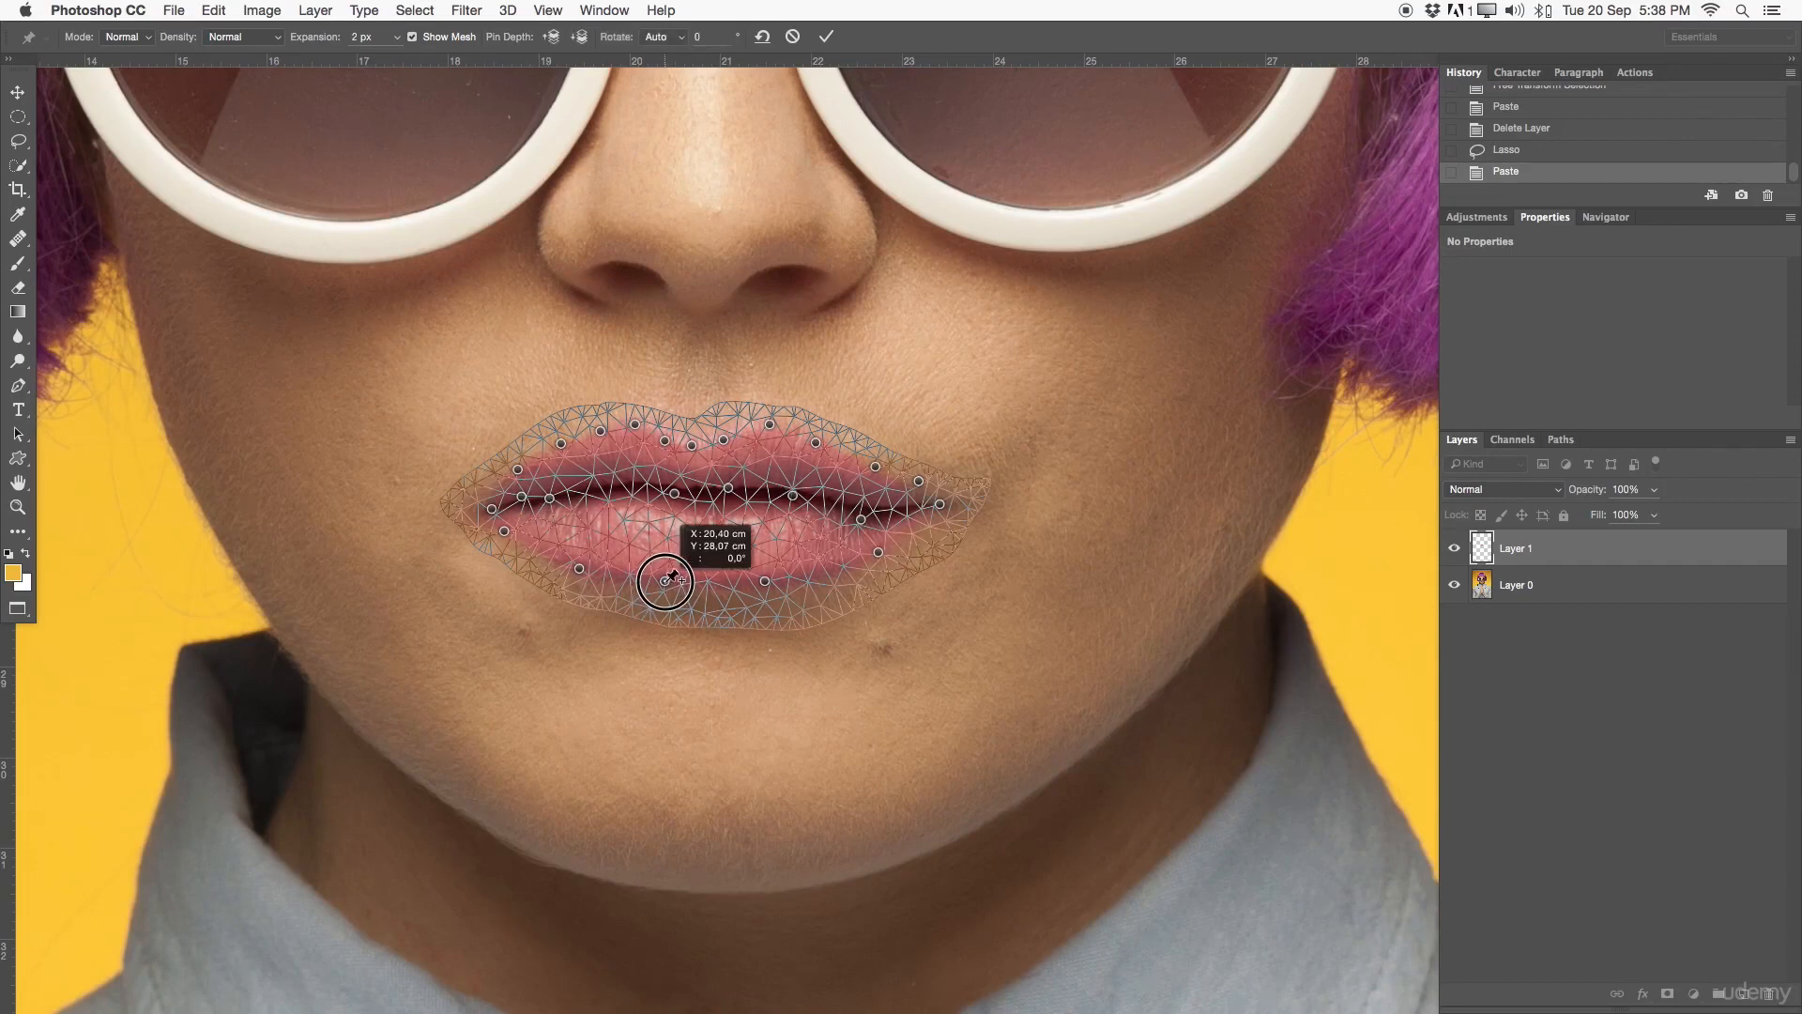
drag(766, 582, 766, 579)
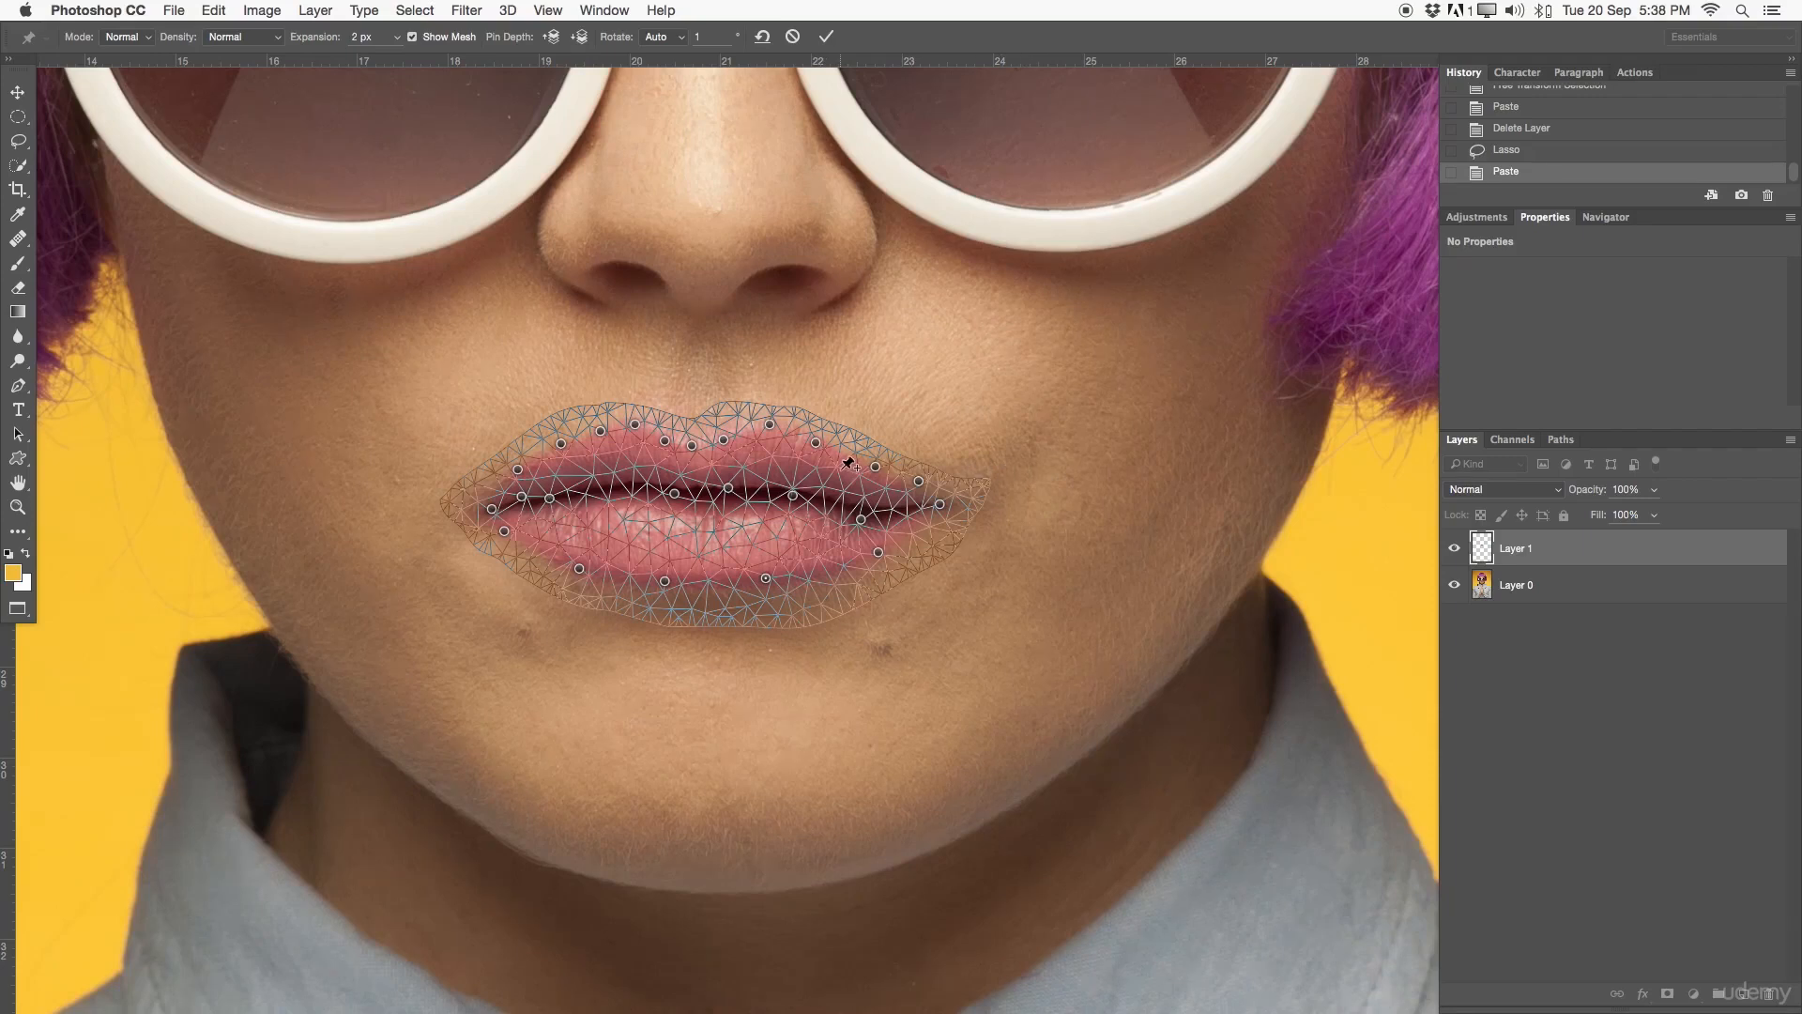
click(828, 39)
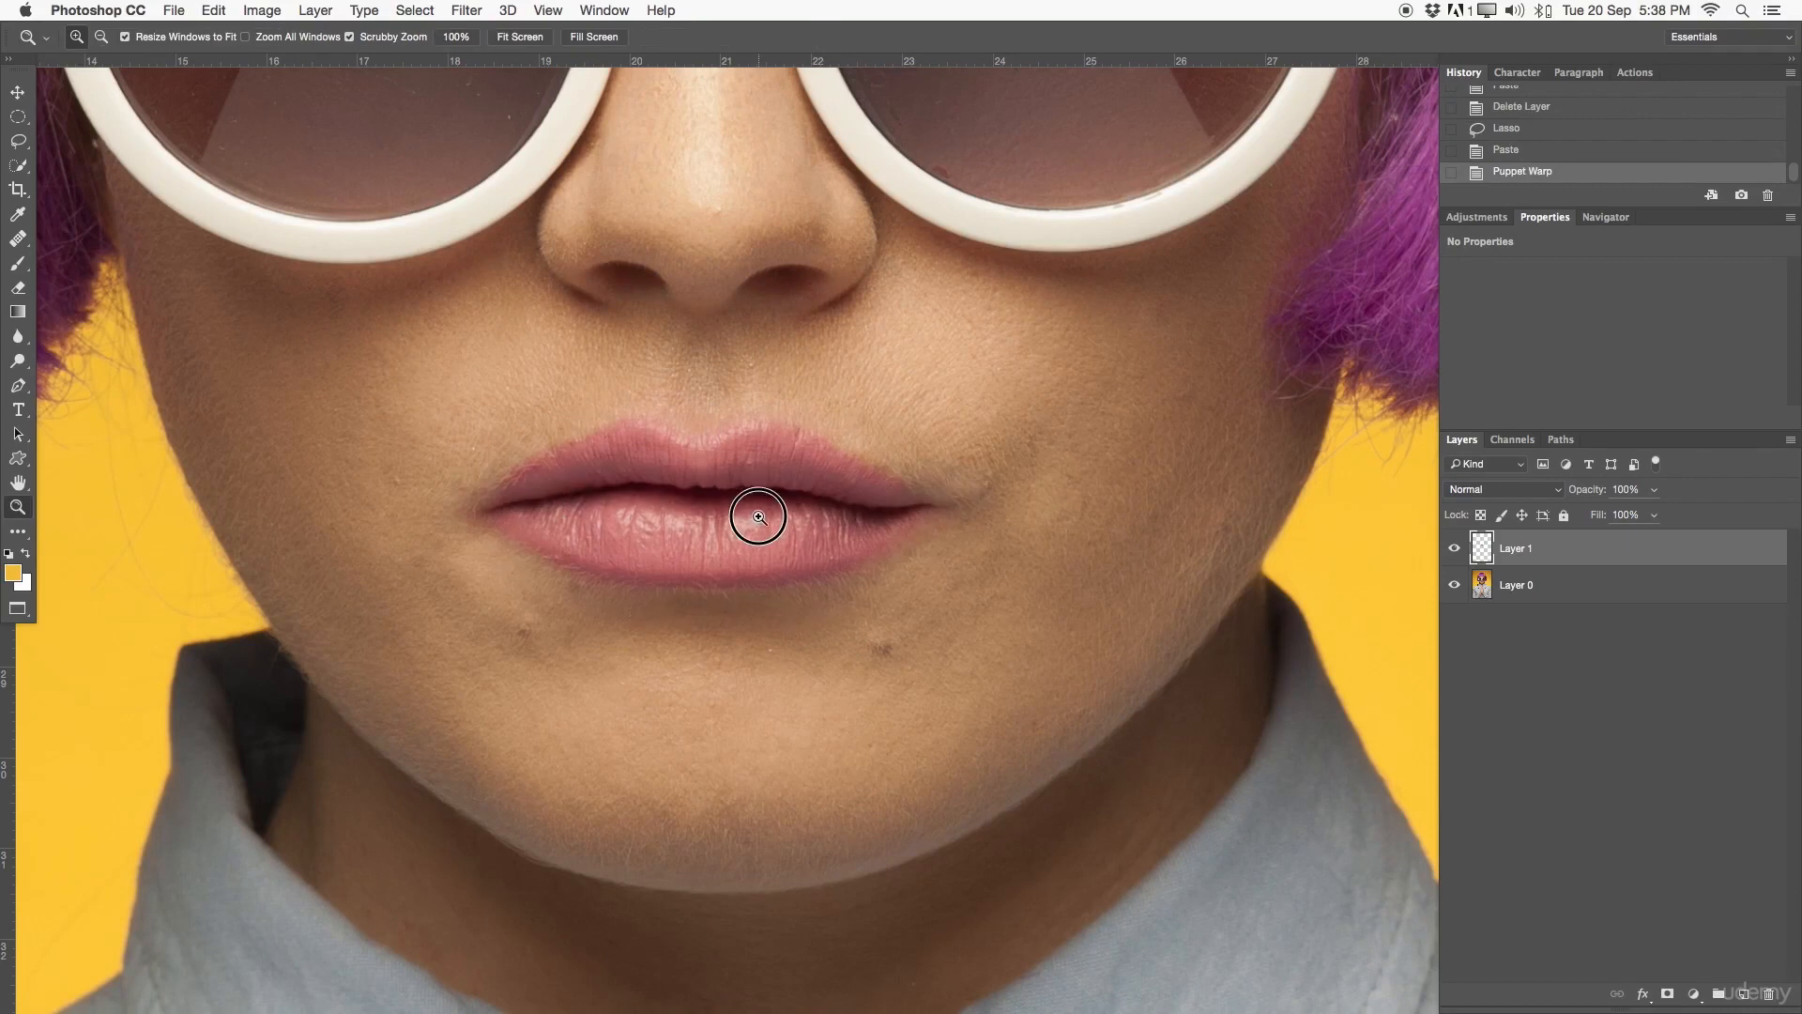
- Compare the original and reshaped lips by hiding and showing Layer 1, and inspect the result up close and in the full portrait
click(1455, 549)
click(1455, 549)
click(1455, 550)
click(1455, 549)
click(1014, 512)
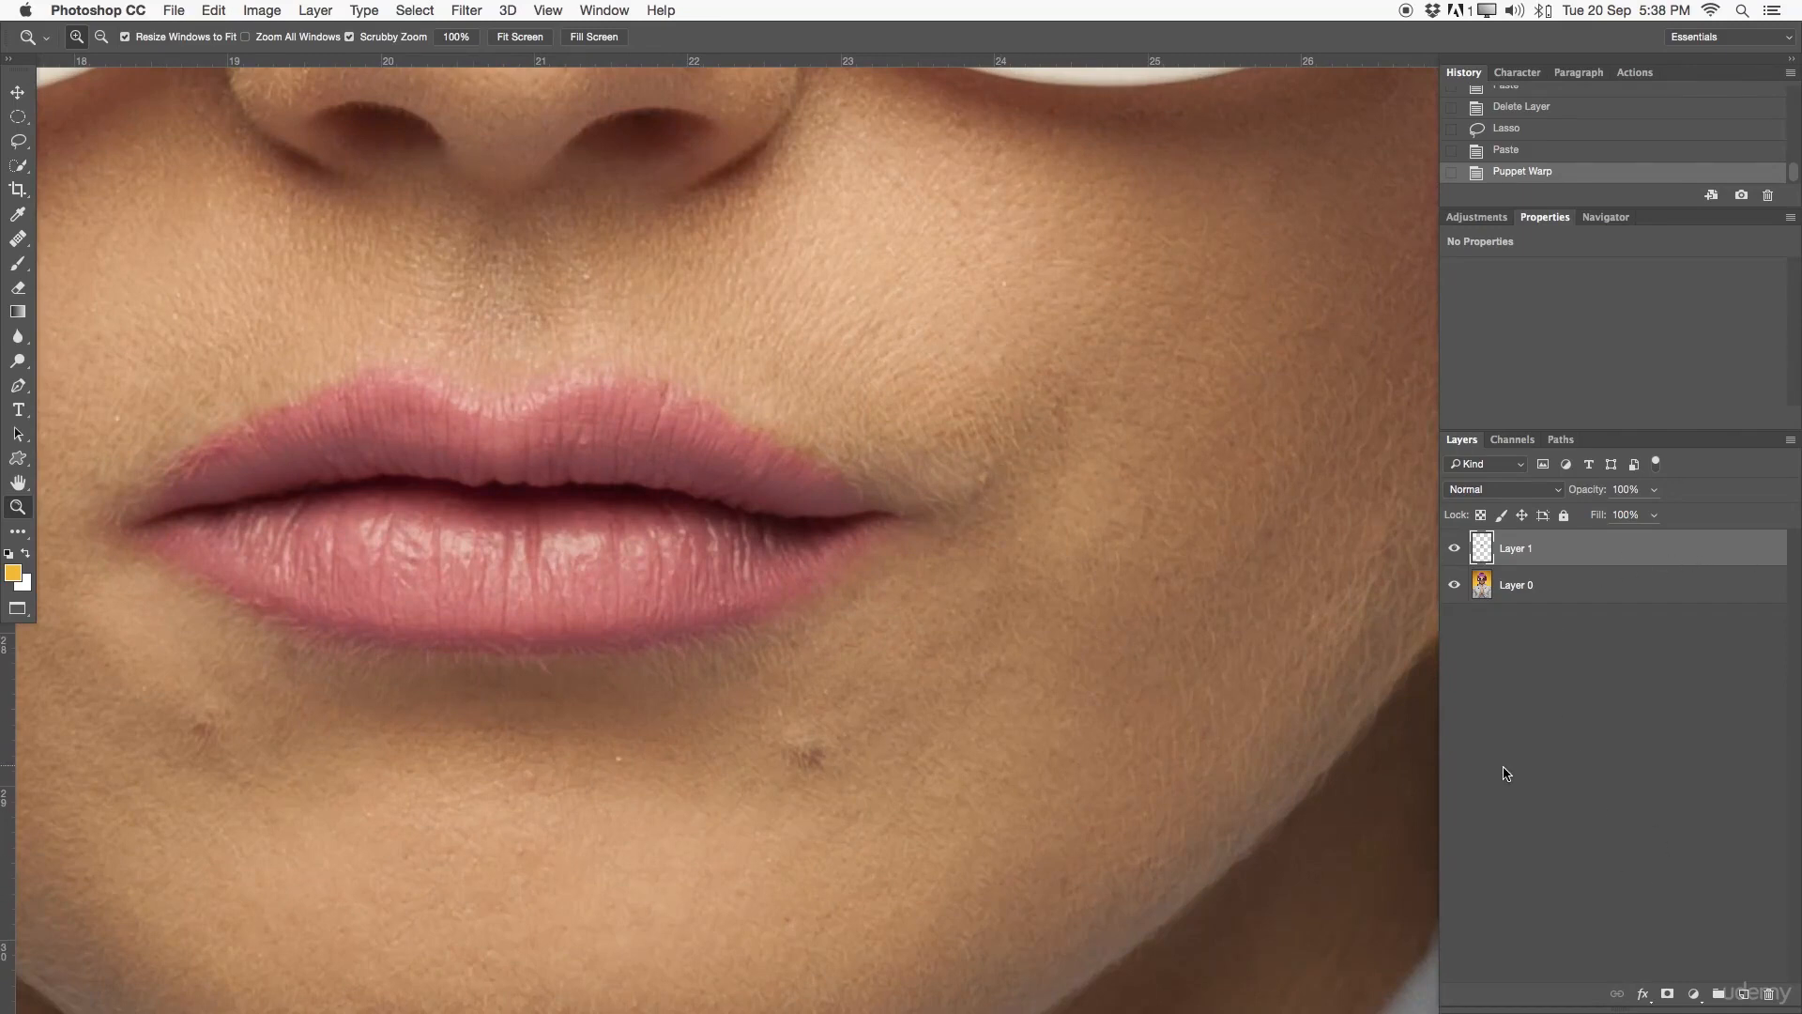
drag(965, 495, 839, 598)
drag(877, 529, 700, 453)
drag(762, 462, 756, 462)
click(268, 9)
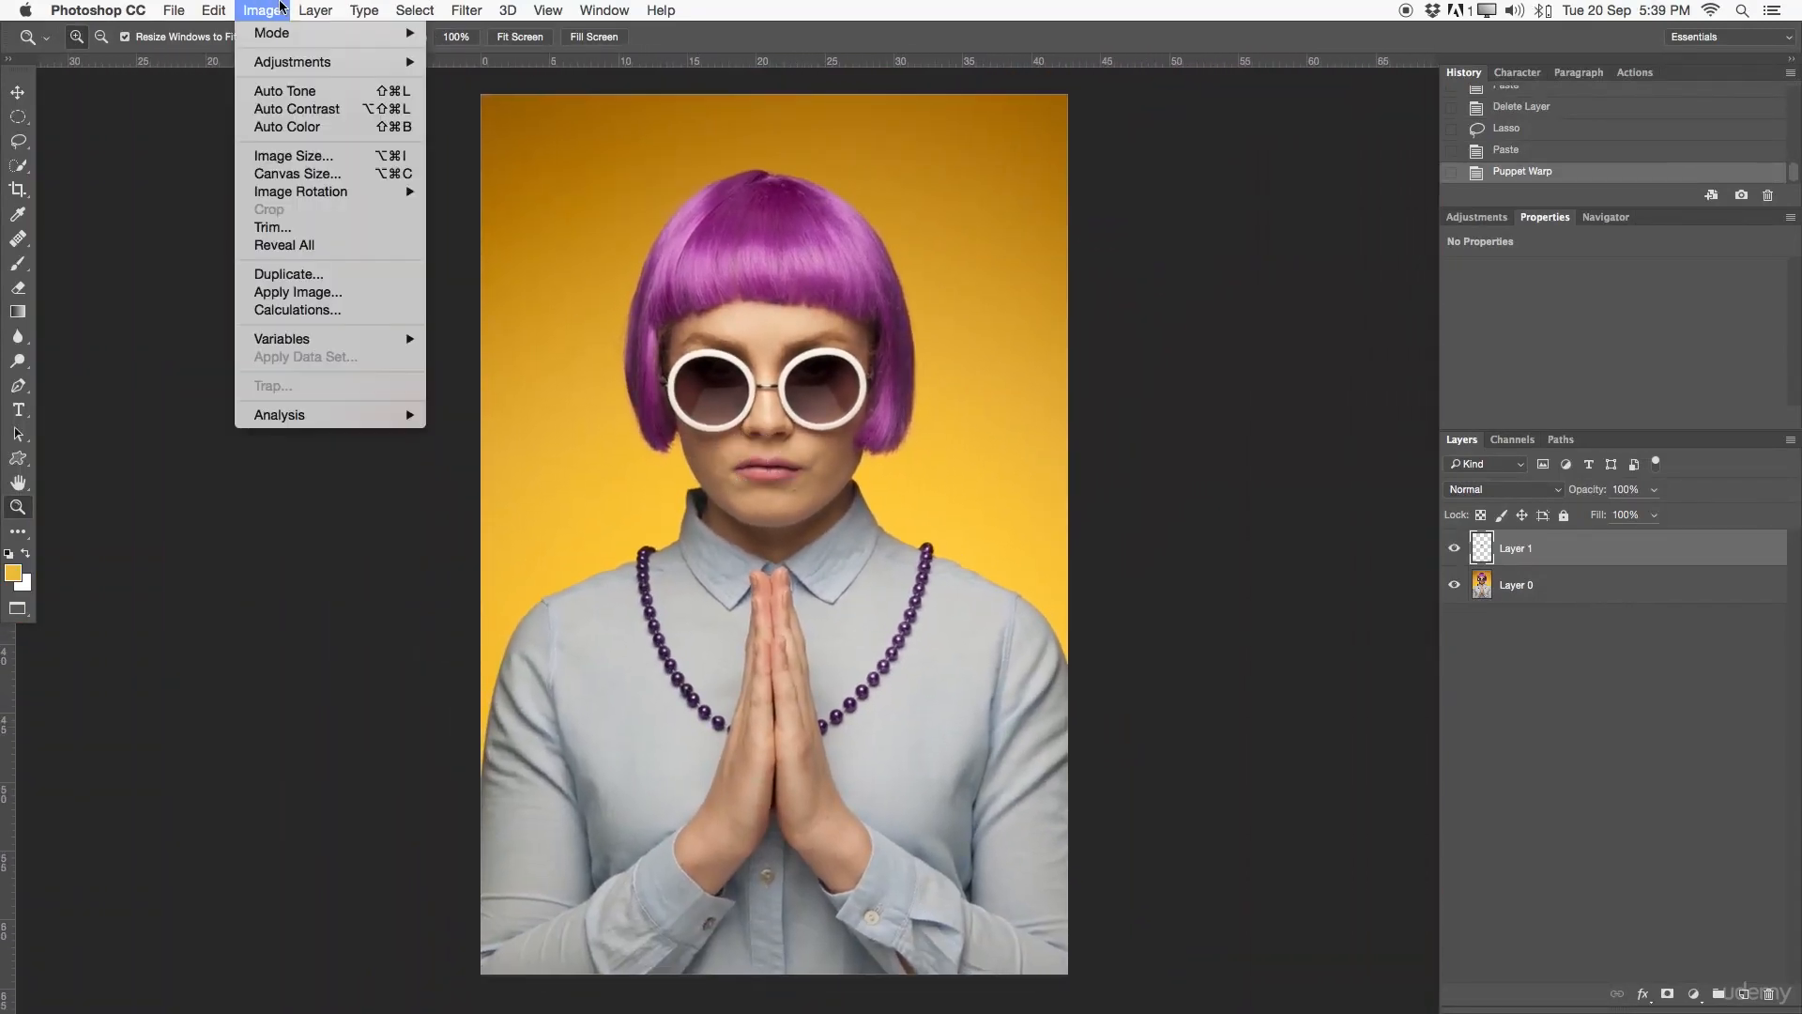